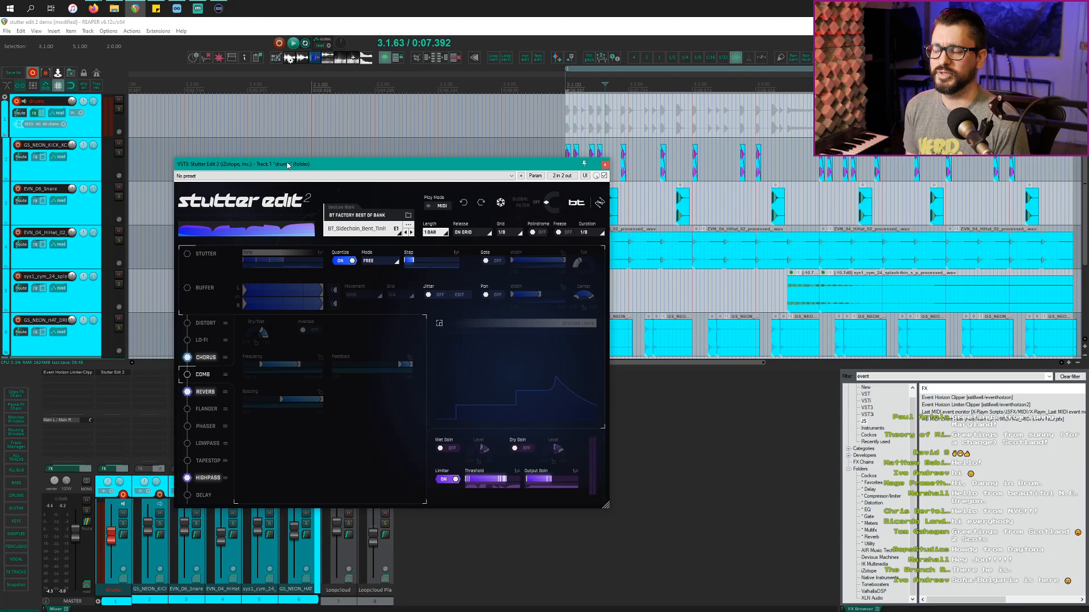
Display the Distort module's settings in Stutter Edit 2 and move the plugin window clear of the drum tracks.
left_click_drag(287, 166, 284, 157)
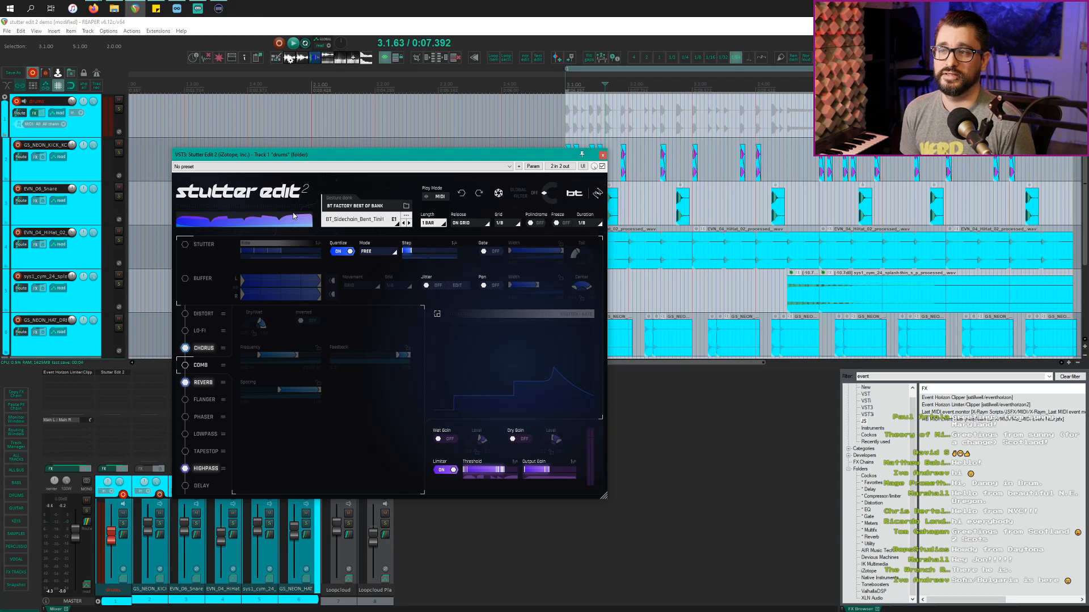
left_click(209, 314)
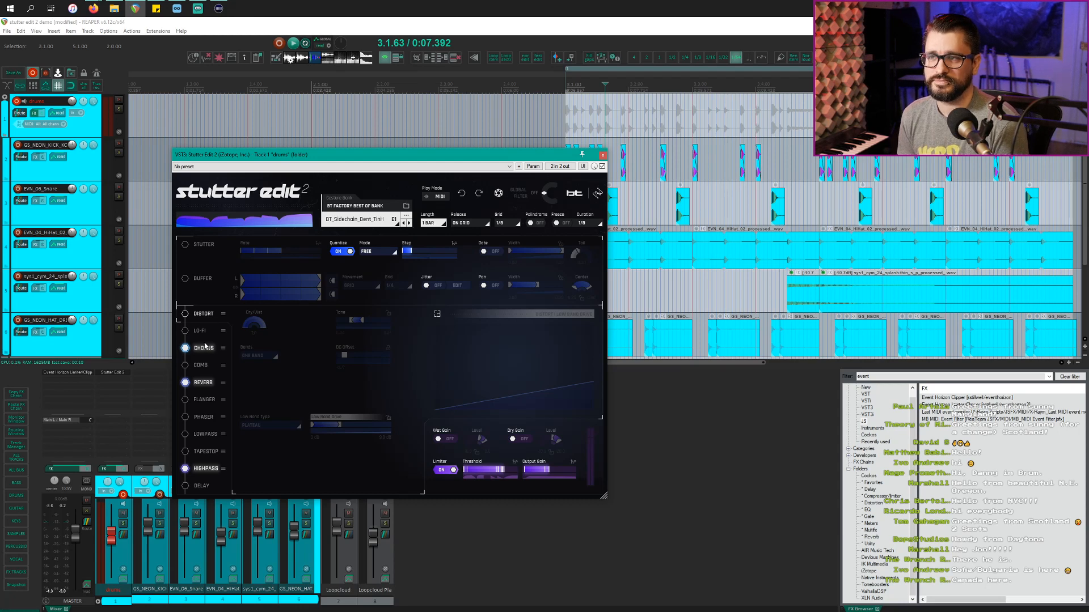
left_click_drag(443, 161, 523, 347)
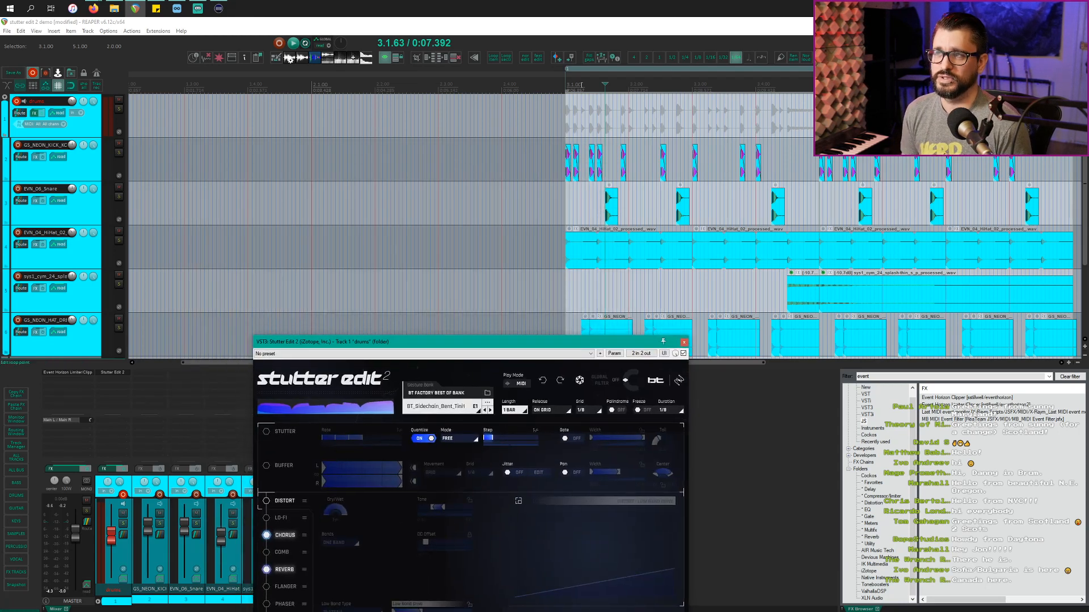
Place the edit cursor at 3.1.00 and audition the drums through Stutter Edit 2.
left_click(538, 129)
scroll(539, 130, "right", 3)
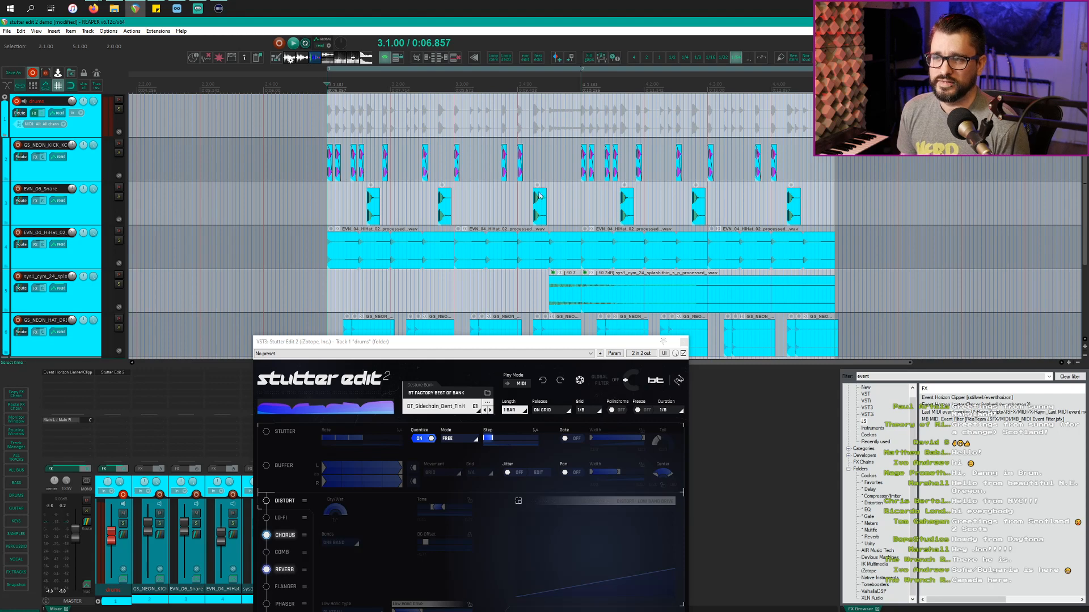
left_click_drag(492, 340, 607, 239)
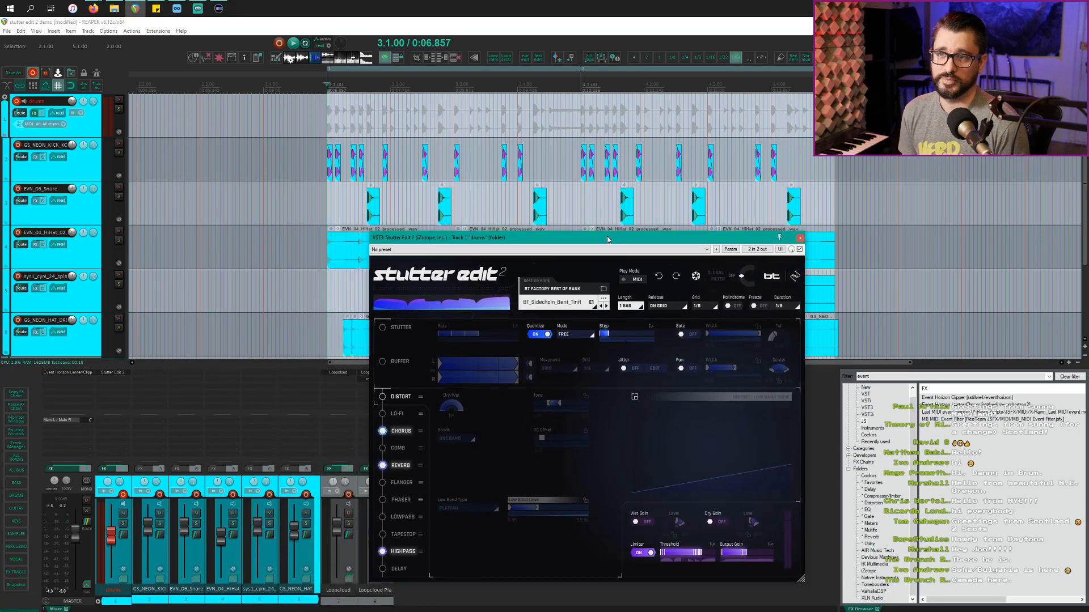
key("space")
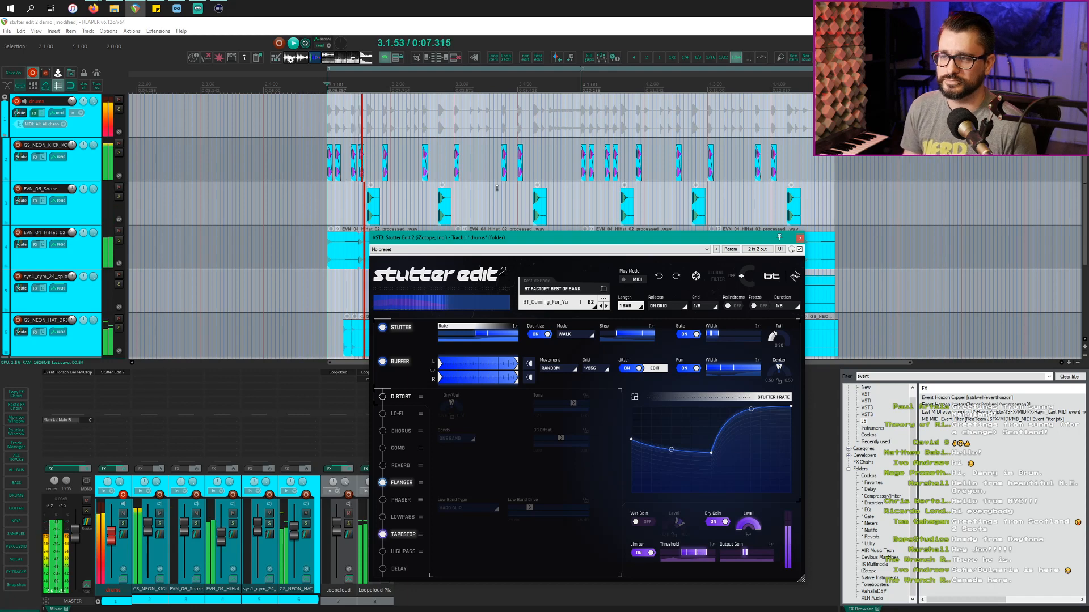
key("space")
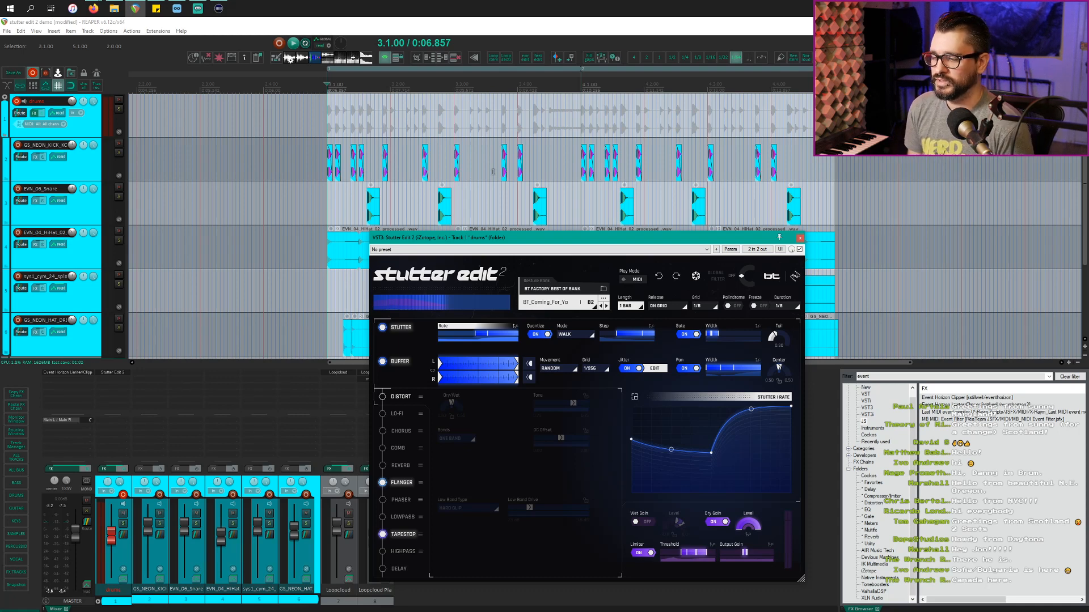
Move the plugin window off the mixer tracks, select only the drums folder track and make it taller.
left_click_drag(553, 238, 682, 238)
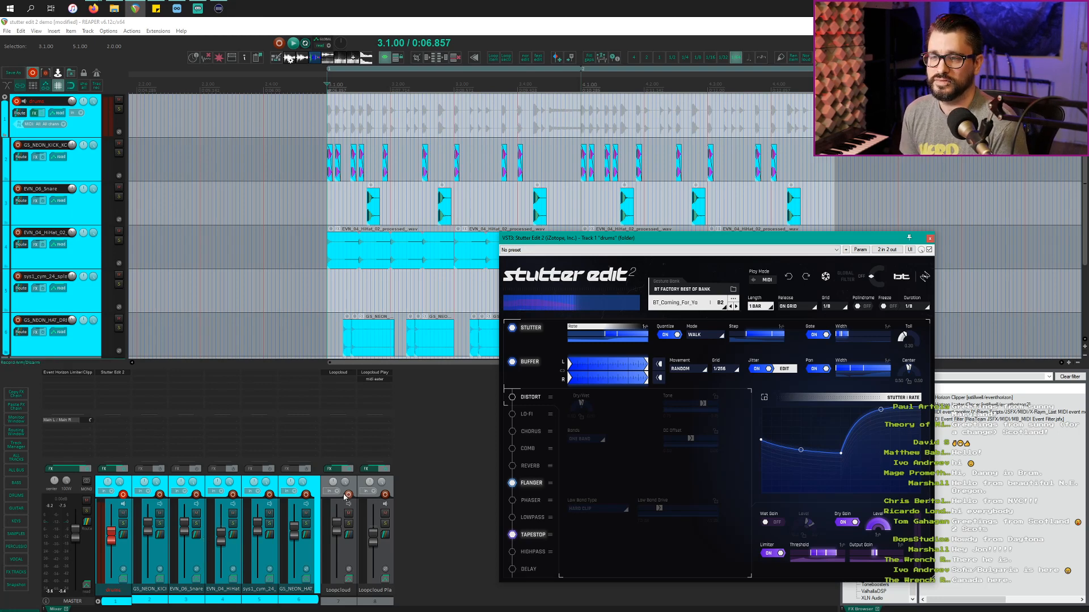
left_click(412, 483)
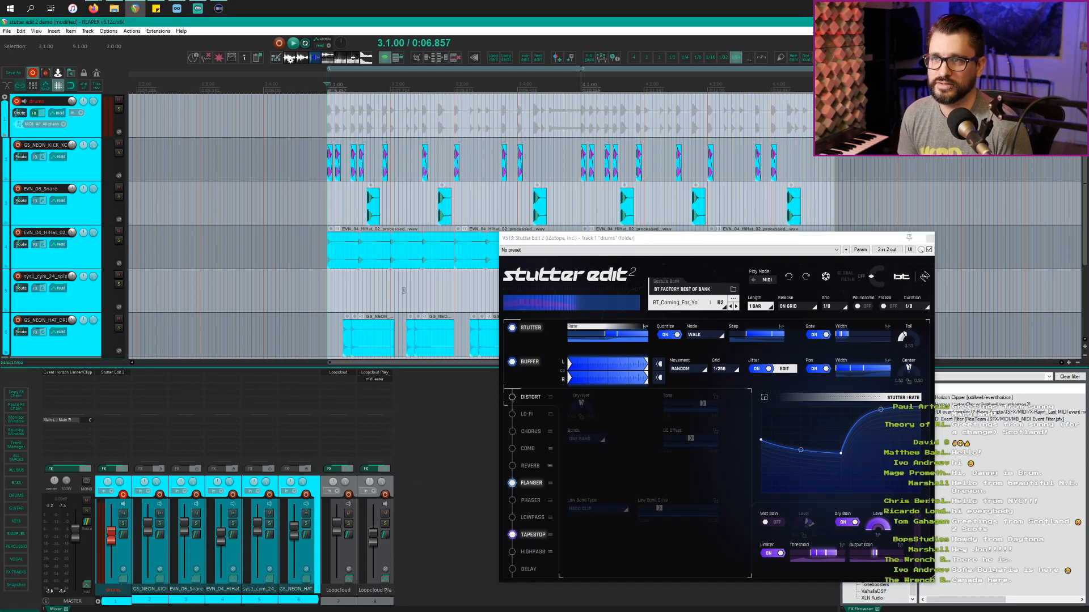
left_click(97, 128)
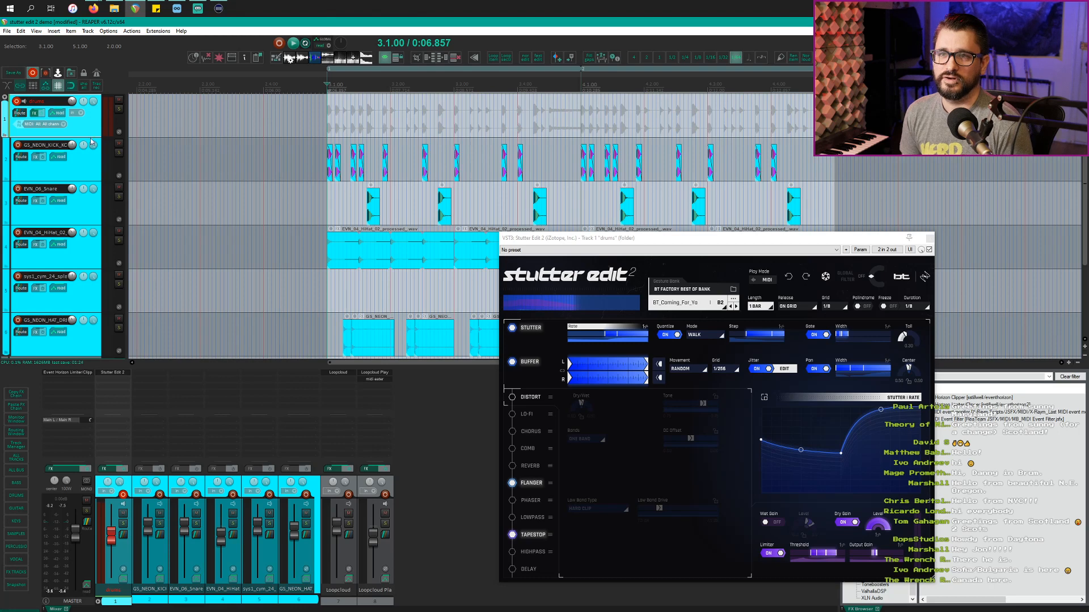
mouse_move(90, 138)
left_mouse_down()
mouse_move(91, 243)
mouse_move(91, 151)
left_mouse_up()
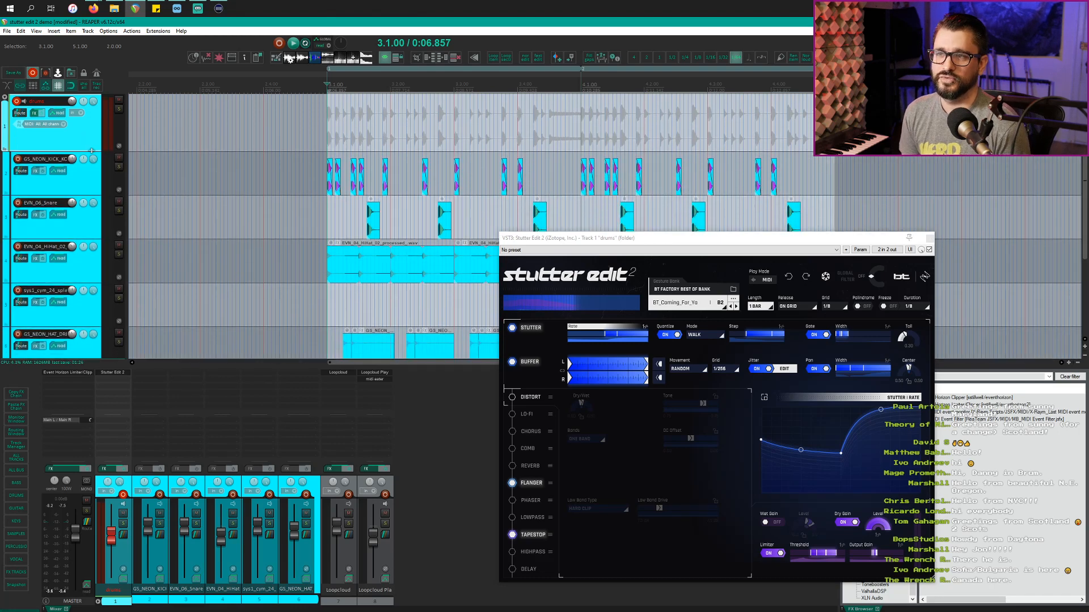
scroll(375, 327, "down", 1)
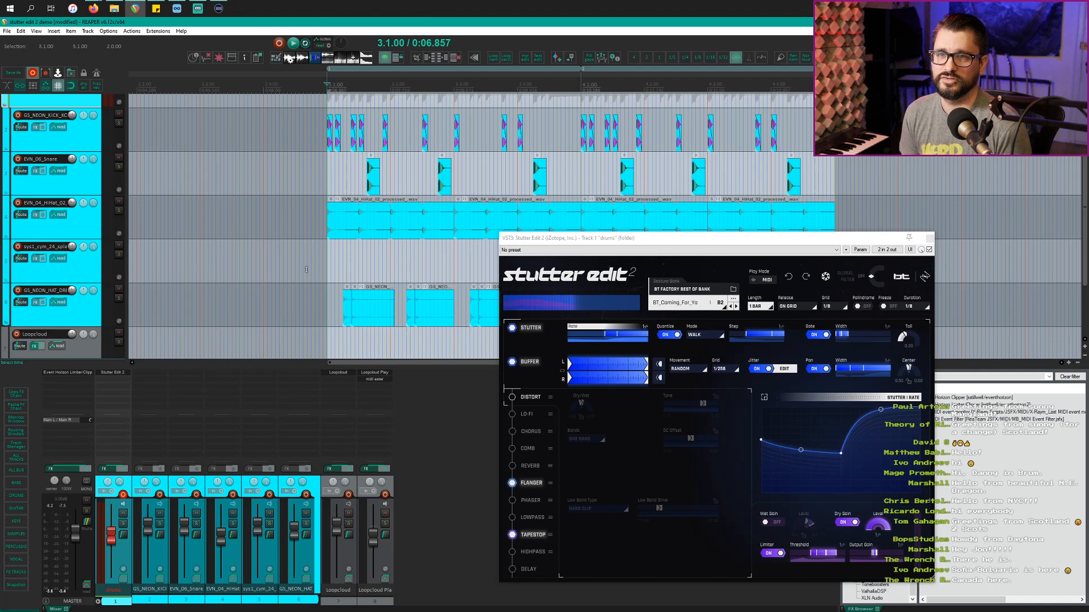
scroll(306, 269, "up", 1)
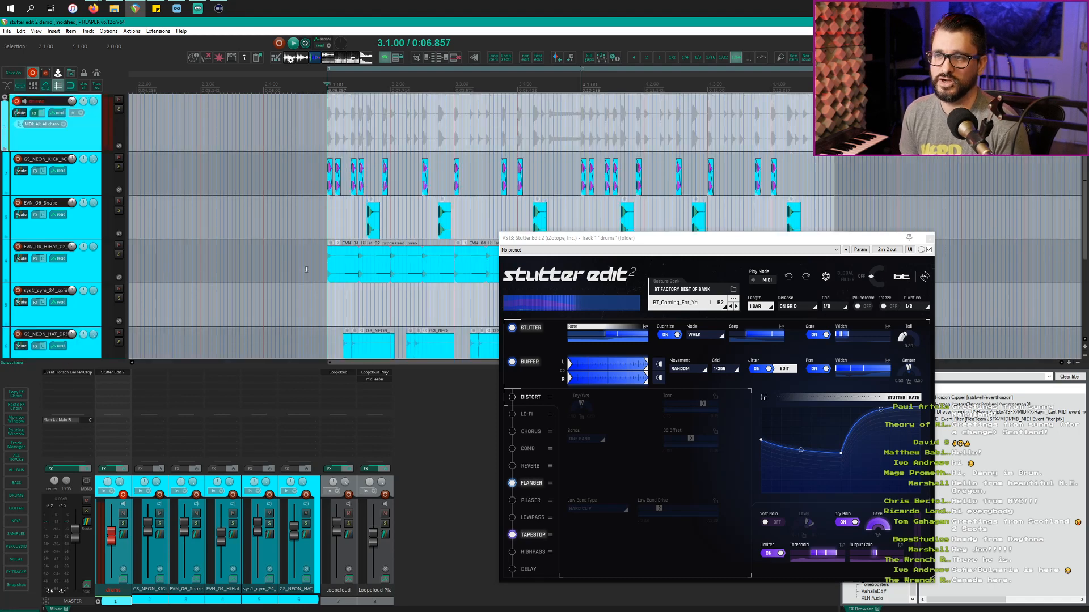
Review the MIDI input options of the drums folder track without changing them.
left_click(48, 125)
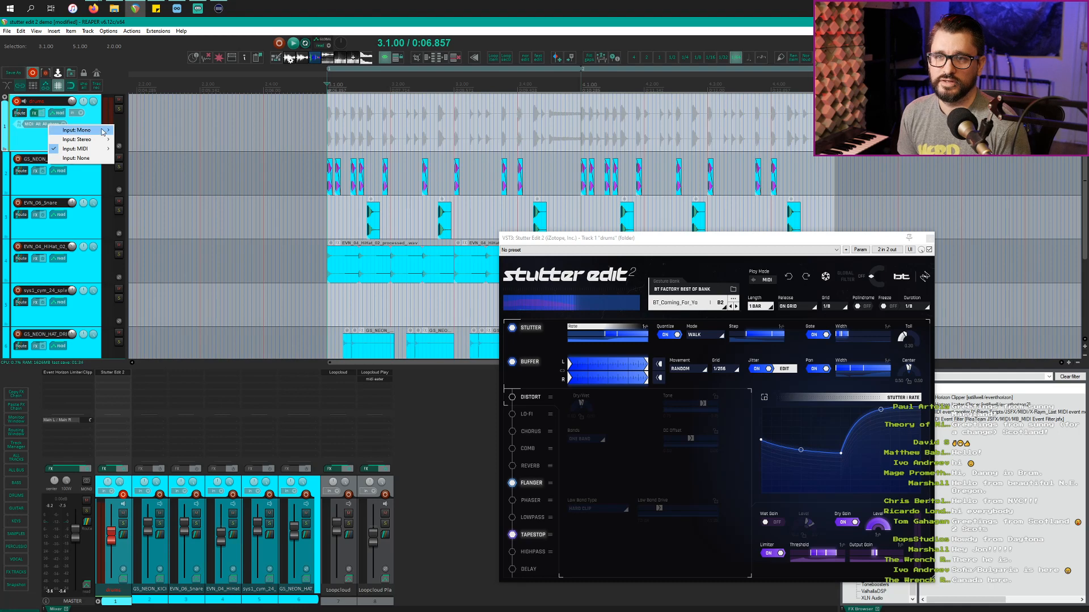
mouse_move(97, 151)
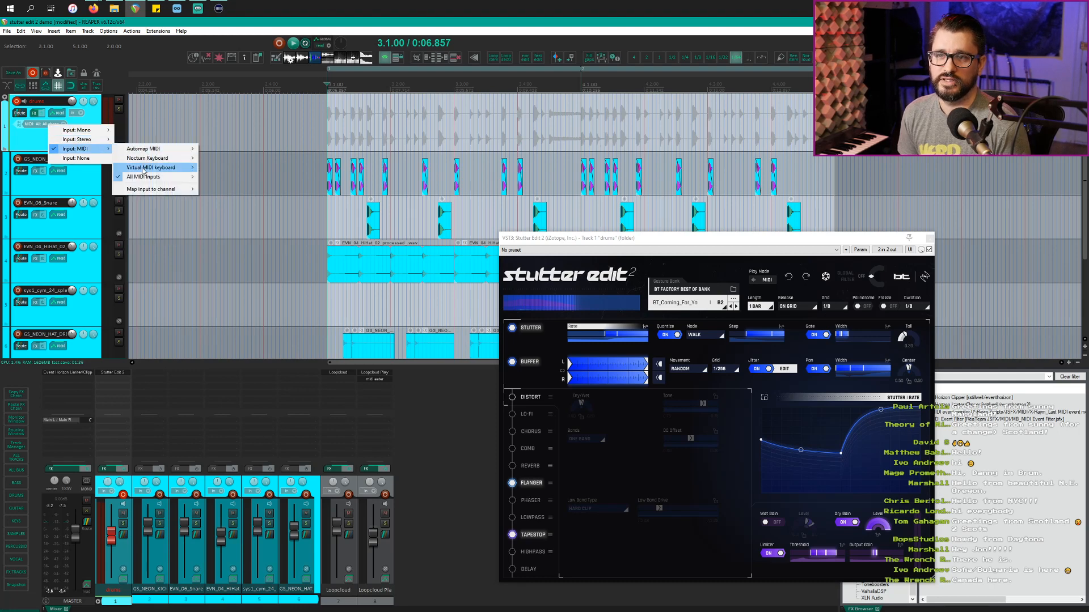
left_click(25, 140)
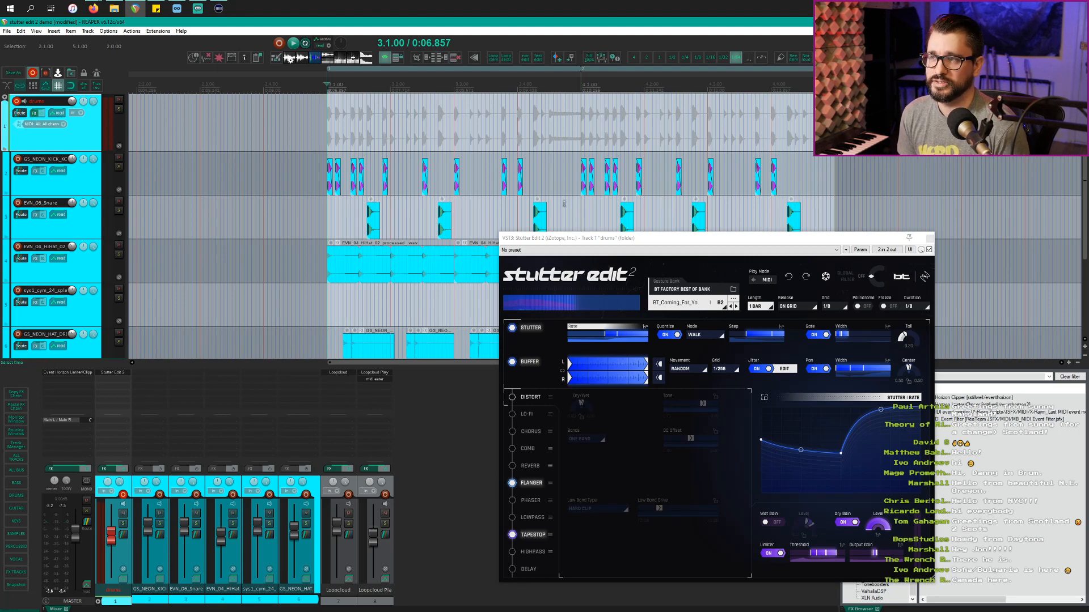
Browse the note-assigned gestures in the BT Factory Best Of Bank list and close it without choosing one.
left_click_drag(584, 237, 431, 164)
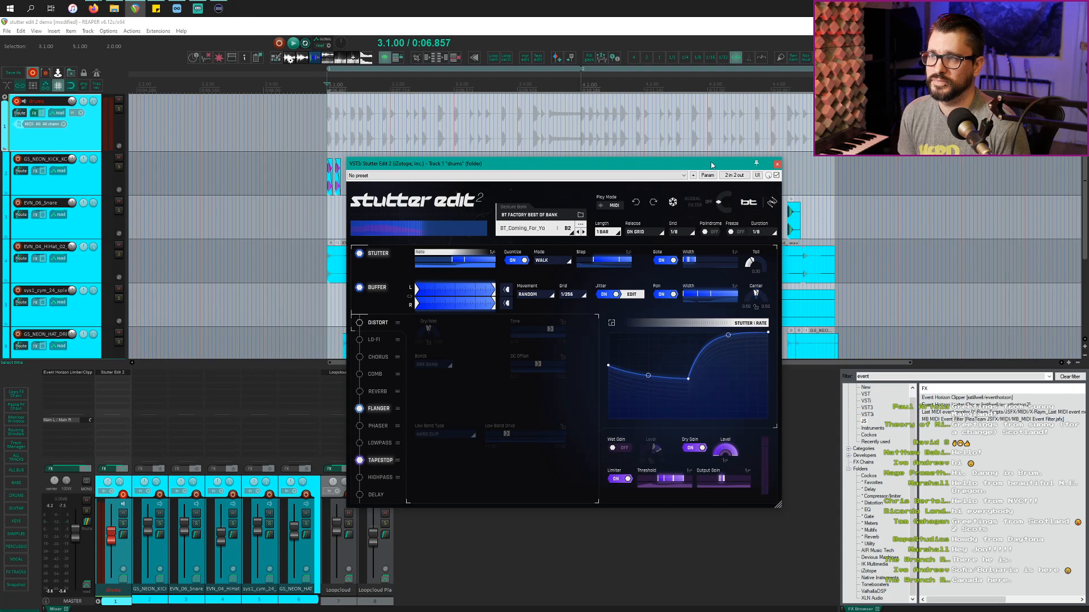
left_click_drag(713, 164, 644, 164)
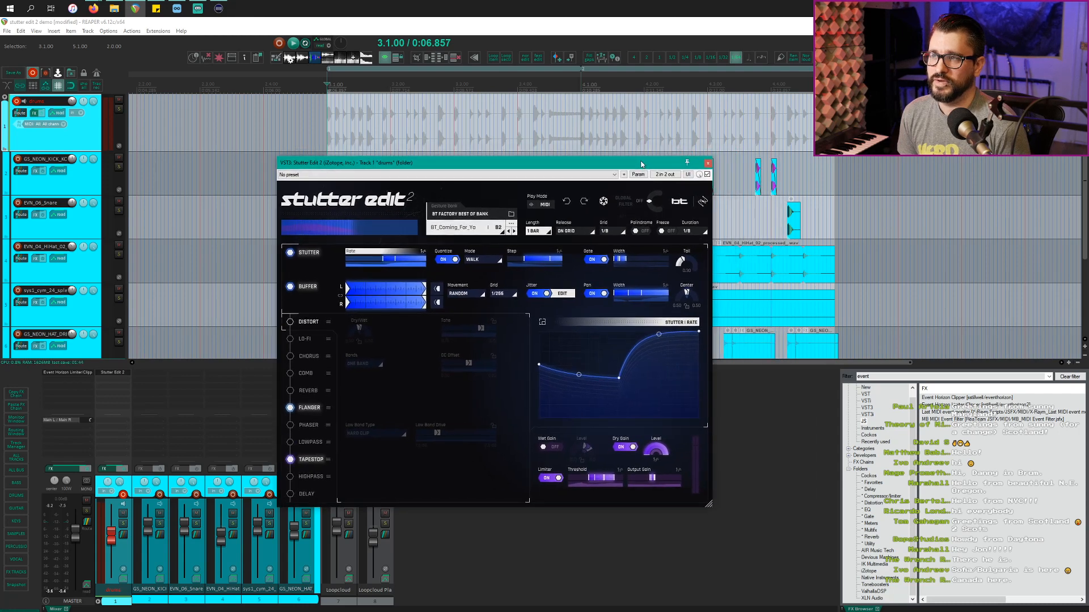
left_click(469, 227)
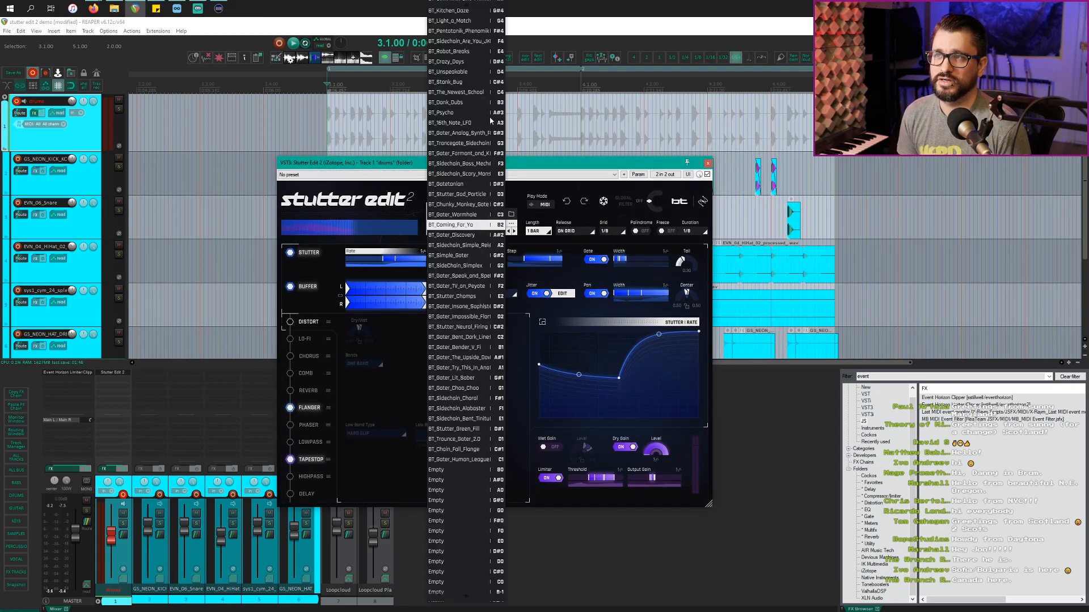
scroll(485, 170, "up", 3)
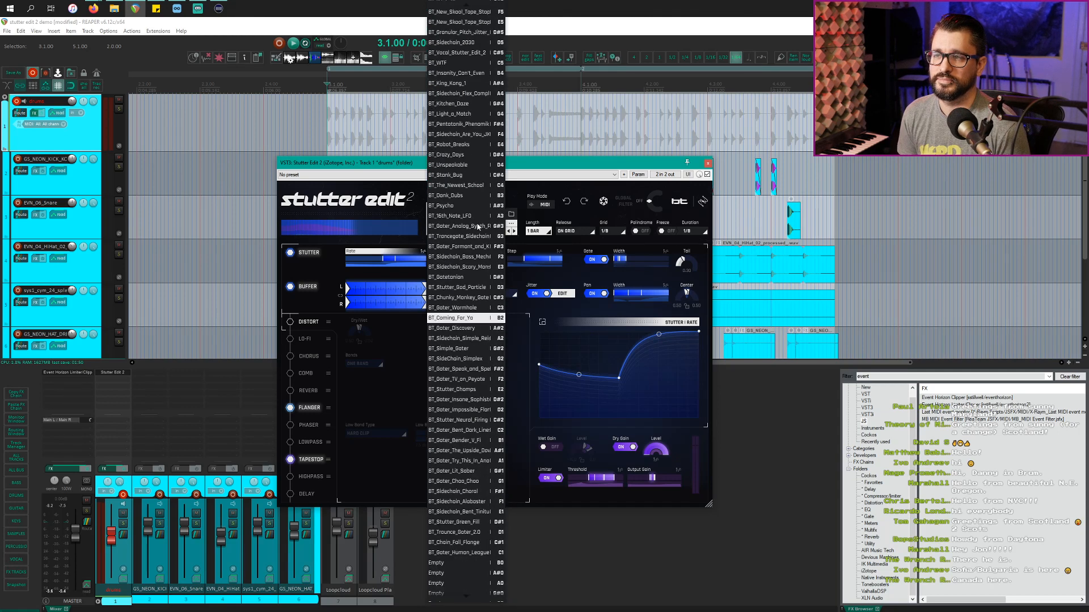
scroll(477, 227, "down", 3)
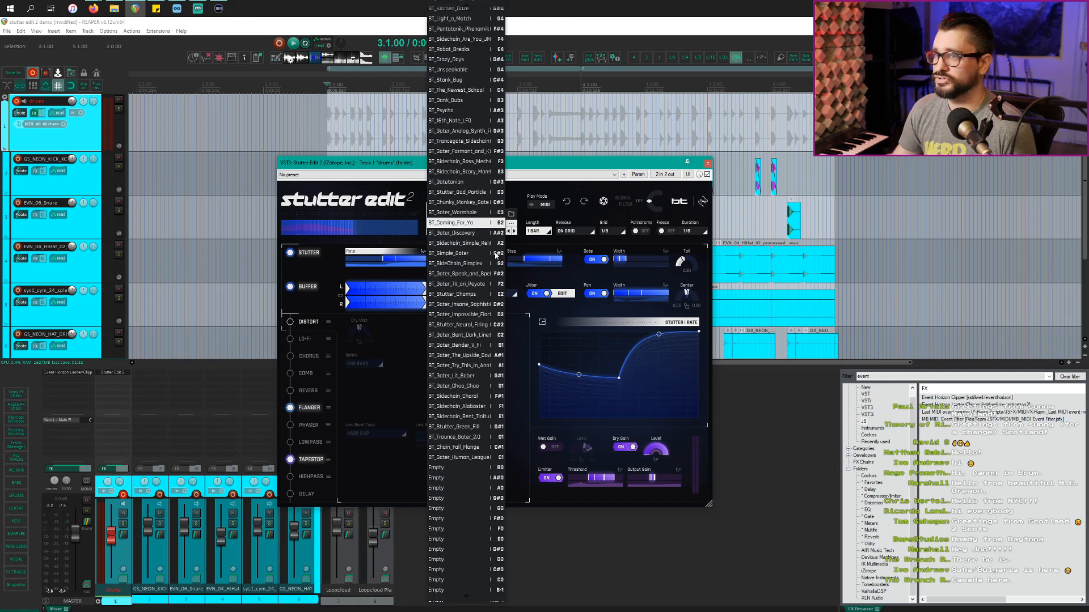
left_click(396, 236)
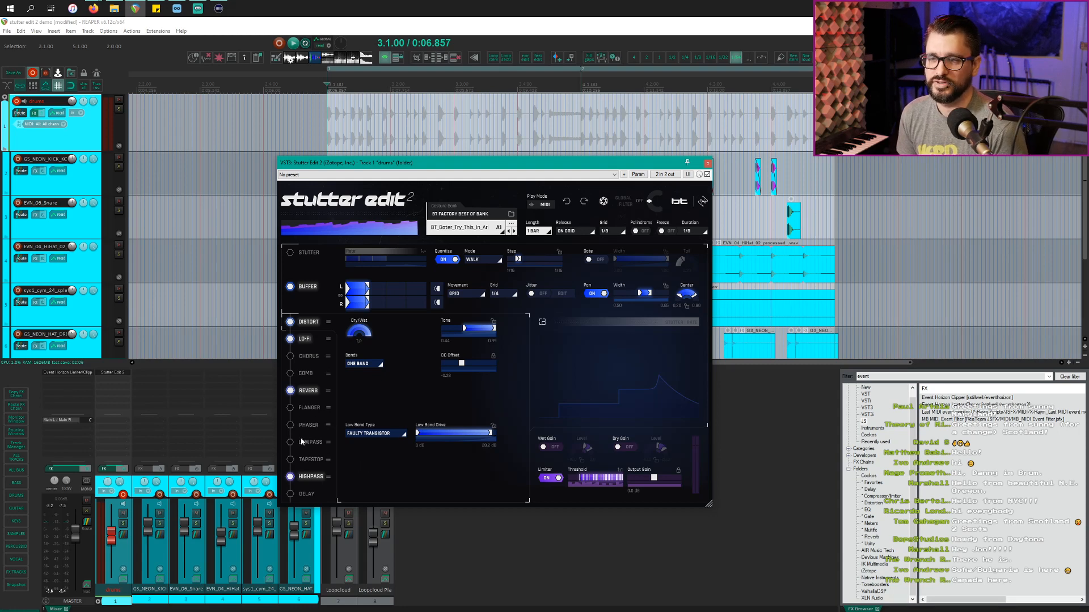
Inspect the Chorus module and the enlarged curve editor for its Delay parameter, returning to the main plugin view.
left_click(309, 358)
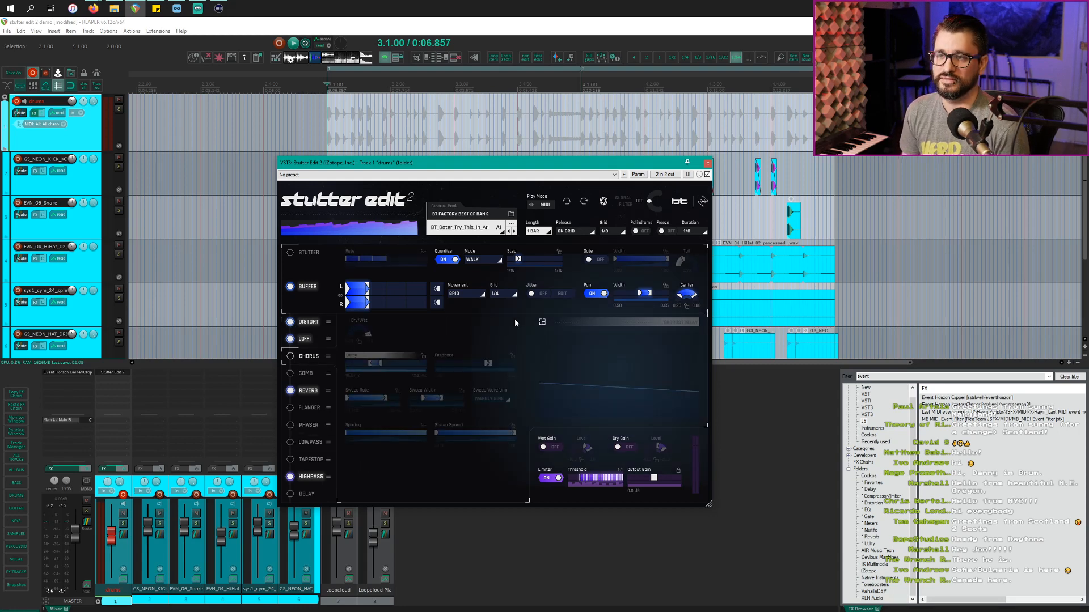
left_click(542, 322)
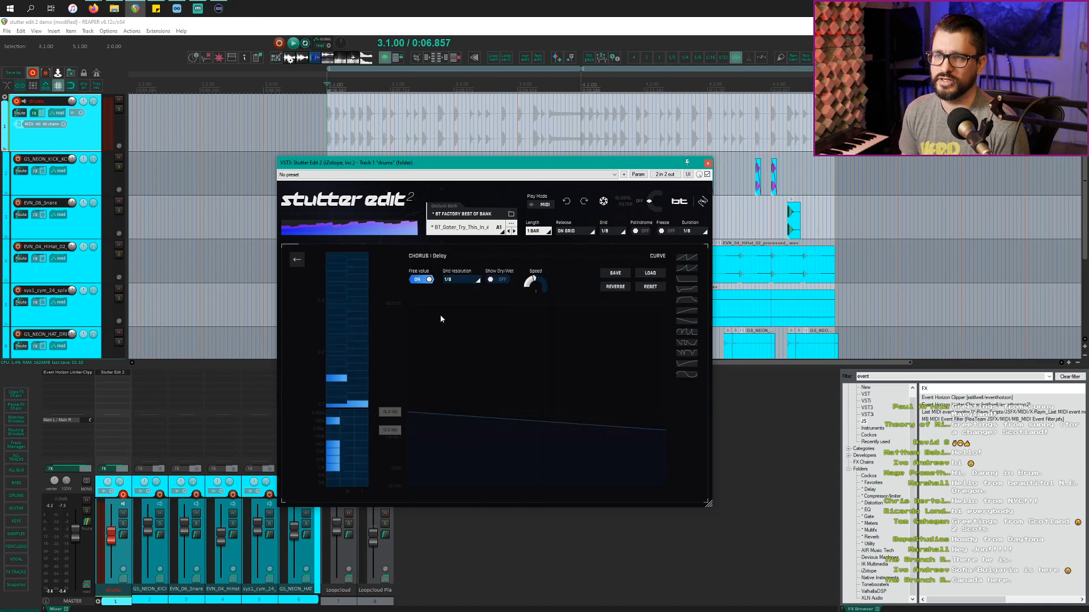
left_click(296, 259)
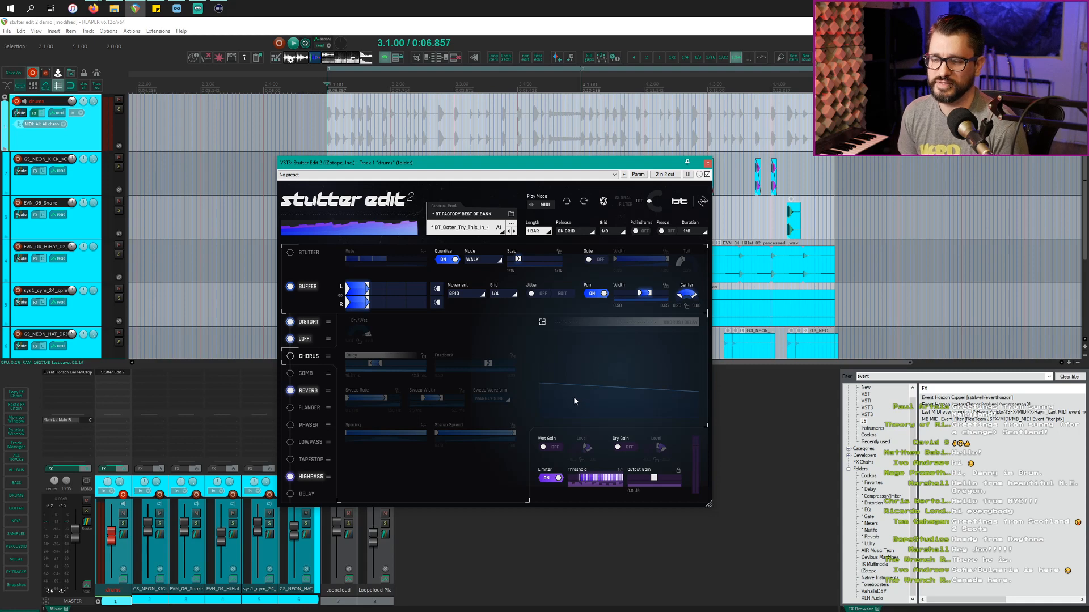
Inspect the curves and settings of the Highpass, Lo-Fi and Distort modules.
left_click(305, 478)
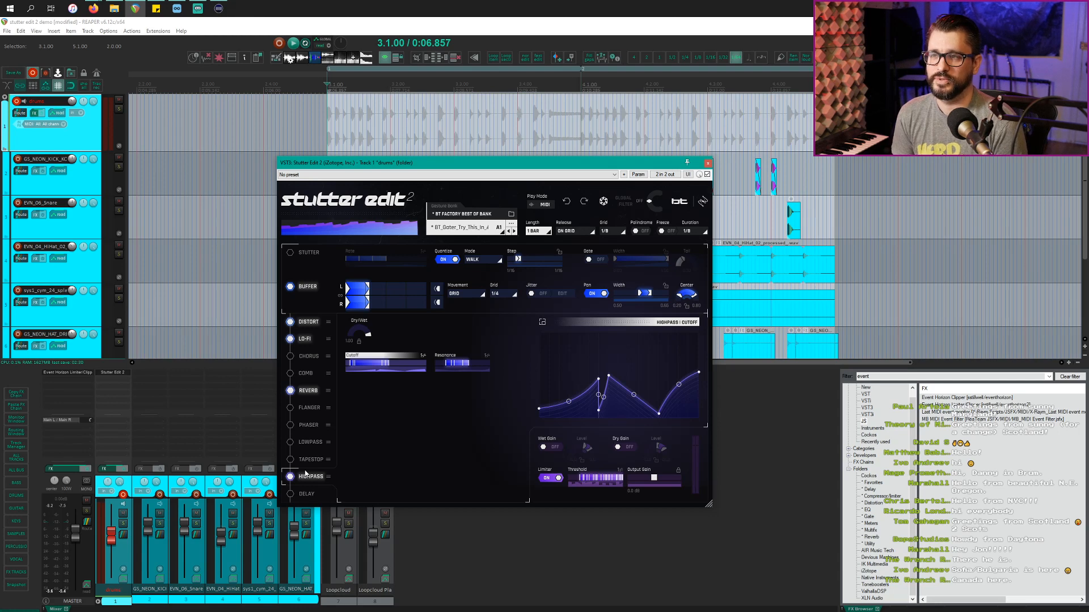
left_click(309, 328)
left_click(311, 340)
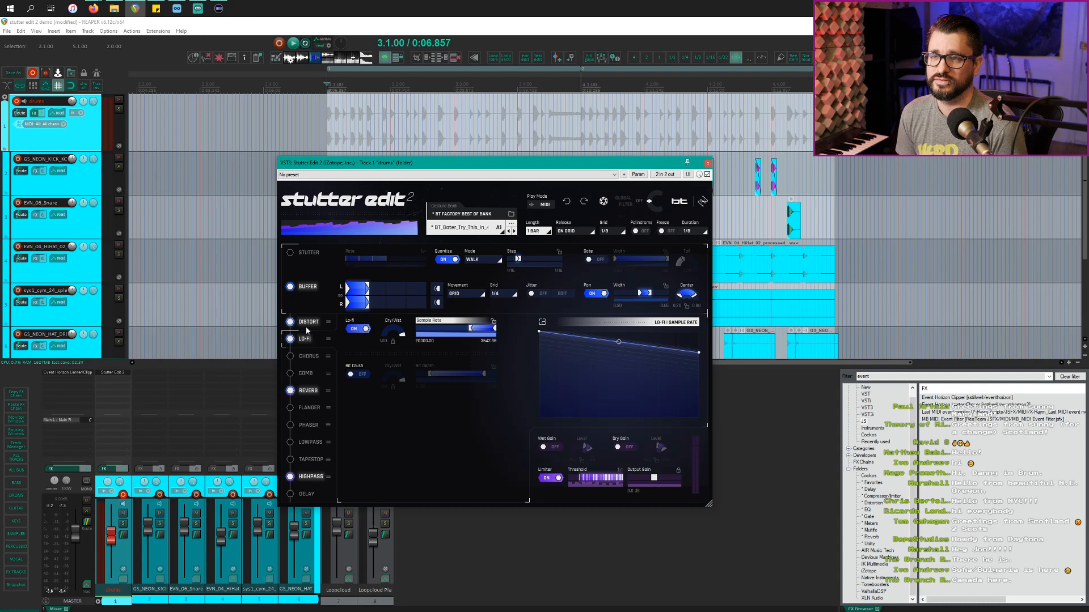
left_click(307, 322)
Move the Loopcloud Play track into the drums folder, directly after the drums parent track.
left_click_drag(405, 165, 647, 220)
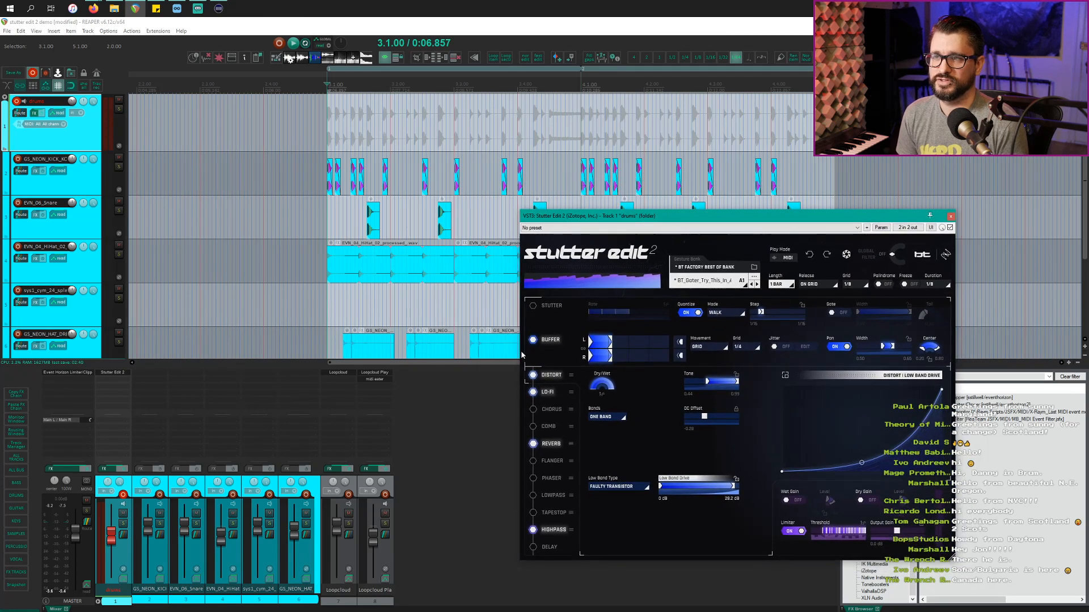
left_click(447, 417)
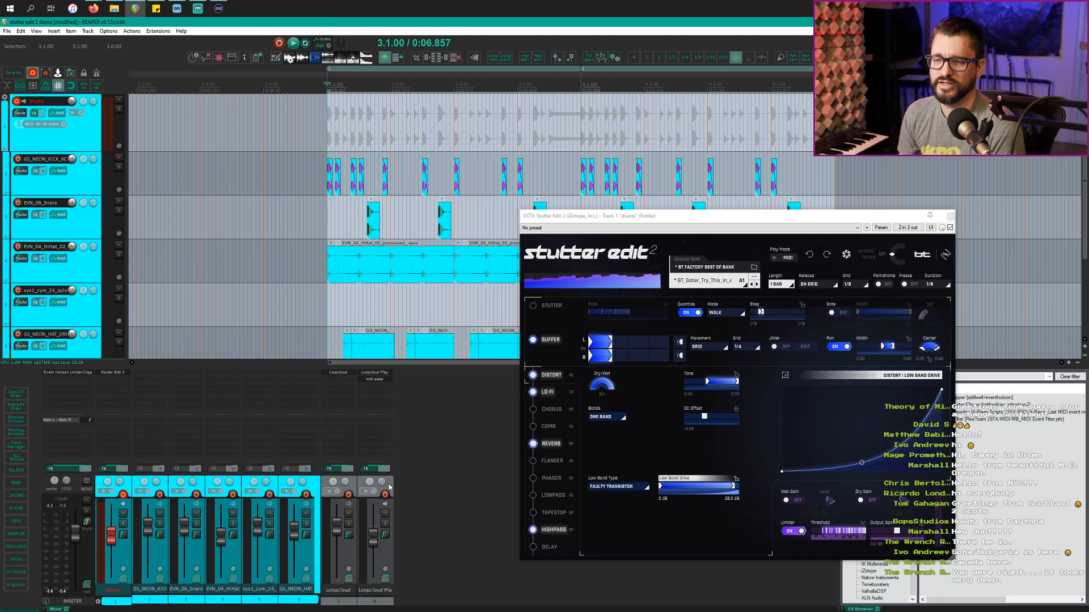
left_click_drag(389, 486, 144, 483)
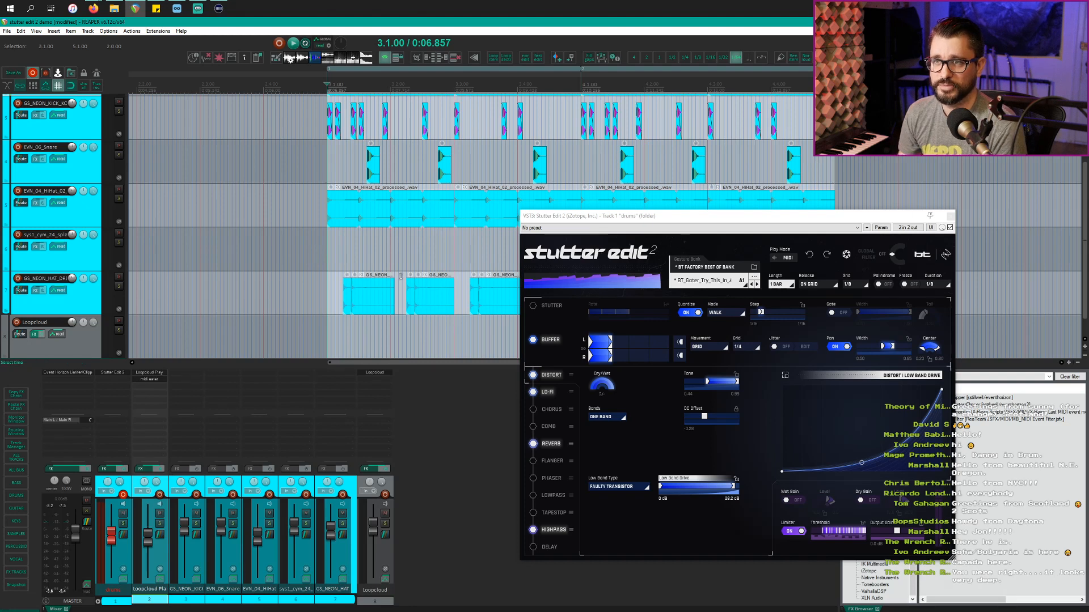
scroll(351, 330, "up", 3)
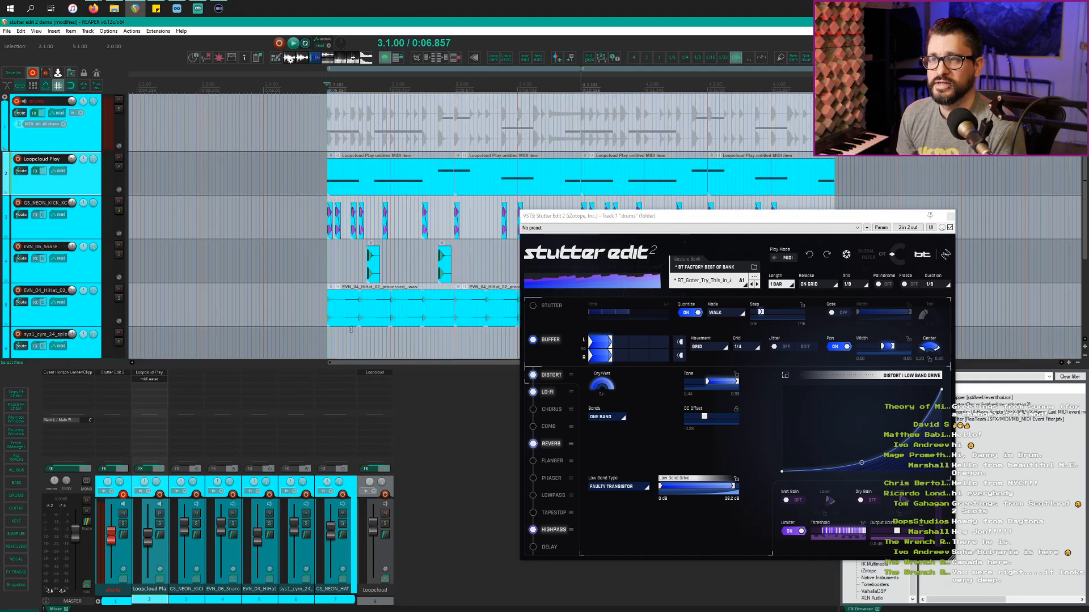
Audition the Loopcloud Play track in solo, and bypass its midi eater effect.
left_click(111, 173)
key("space")
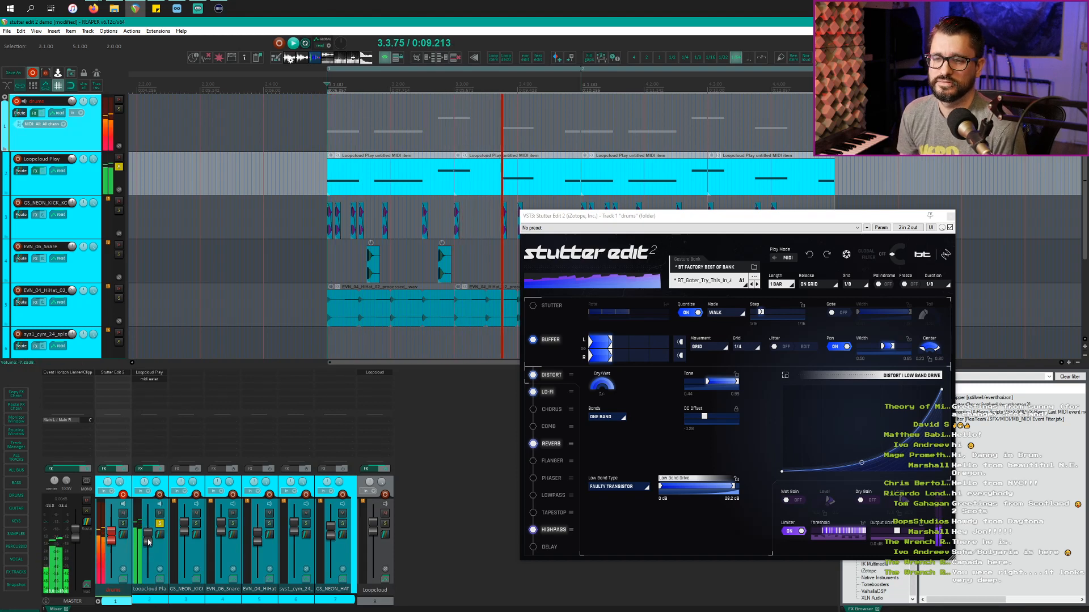
key("space")
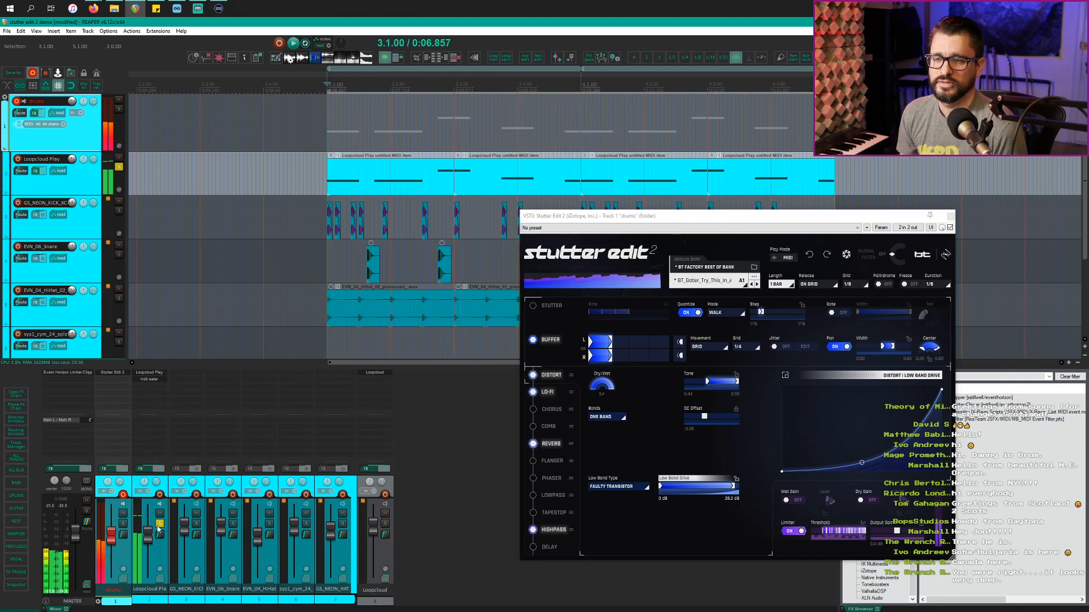
left_click(158, 526)
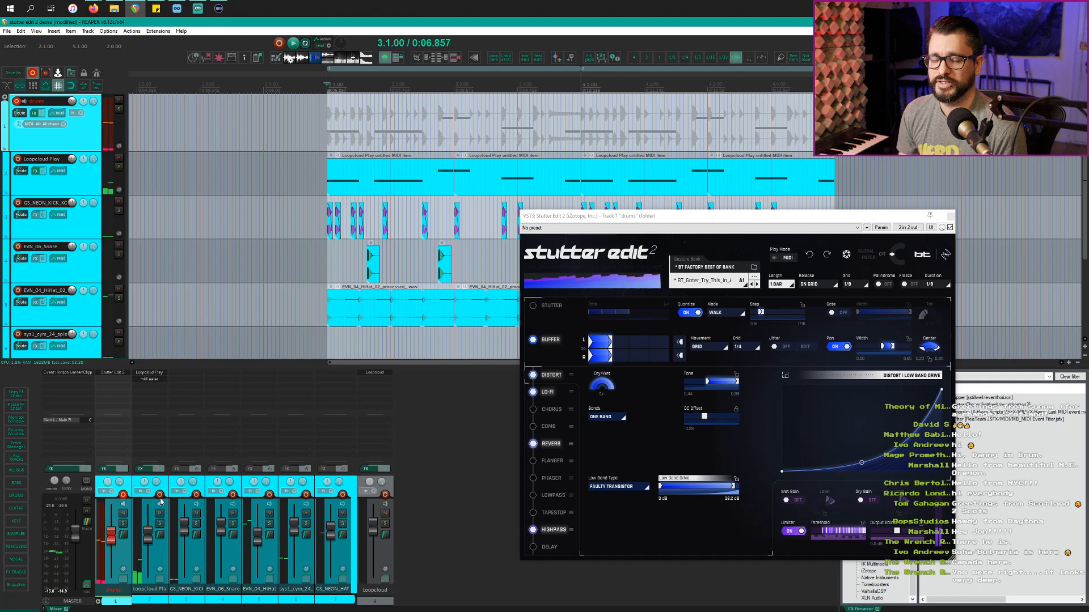
left_click(150, 379, "ctrl")
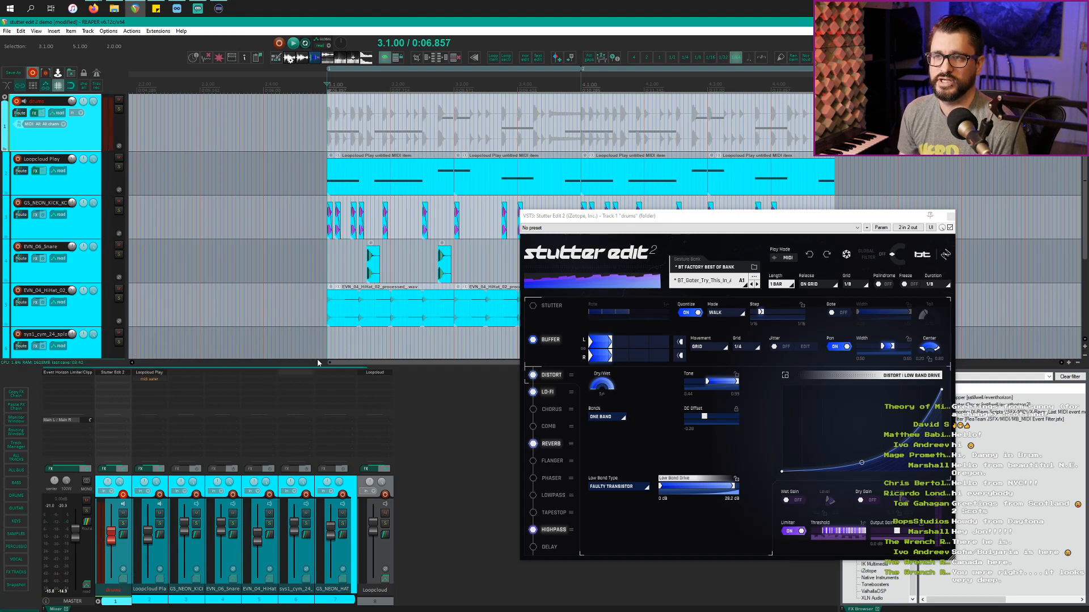
Audition the drums folder with the Loopcloud Play MIDI triggering gestures, and reposition the plugin window.
key("space")
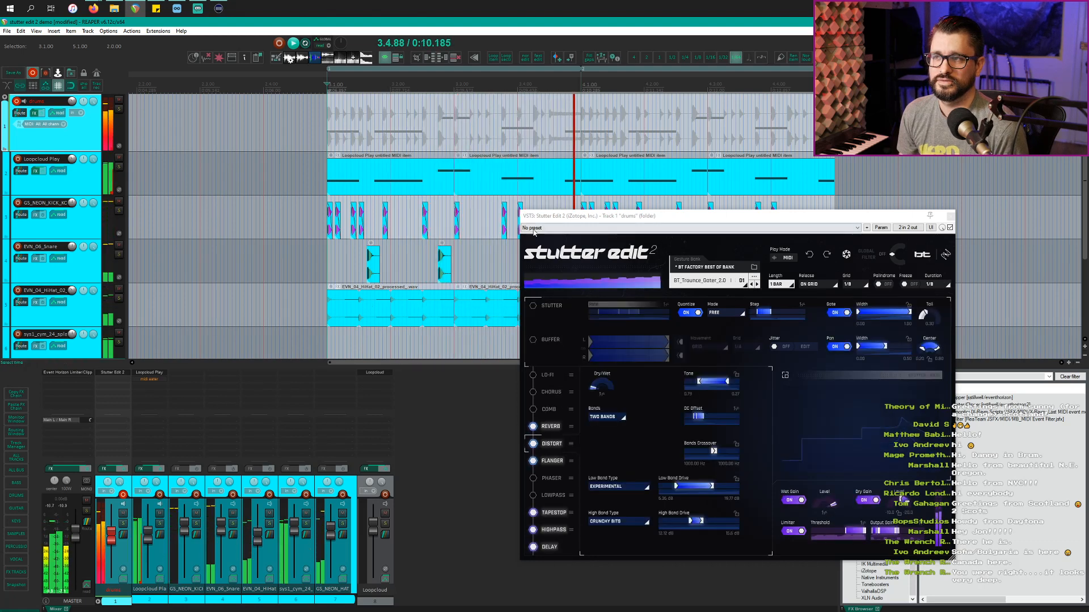
left_click_drag(558, 216, 390, 202)
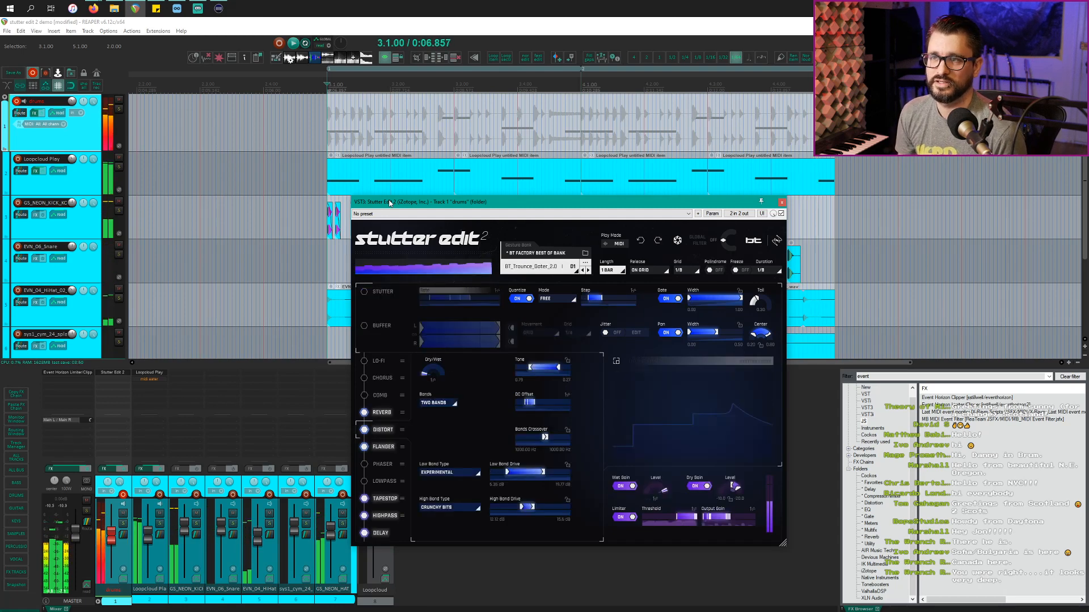
left_click_drag(389, 203, 489, 234)
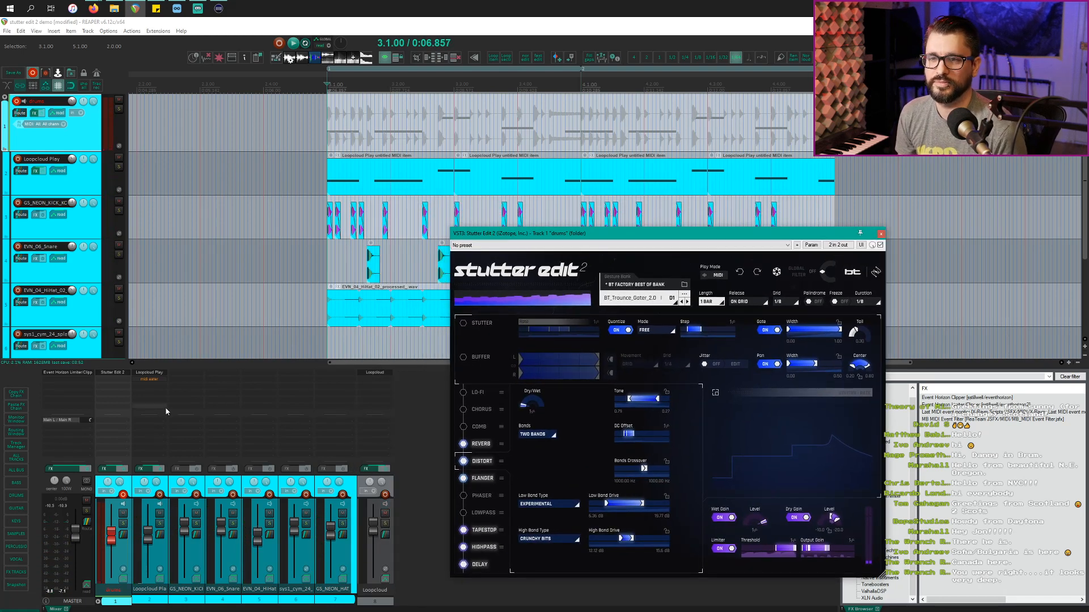
Re-enable the midi eater effect on the Loopcloud Play track and view its JS source code, closing both windows.
left_click(156, 381)
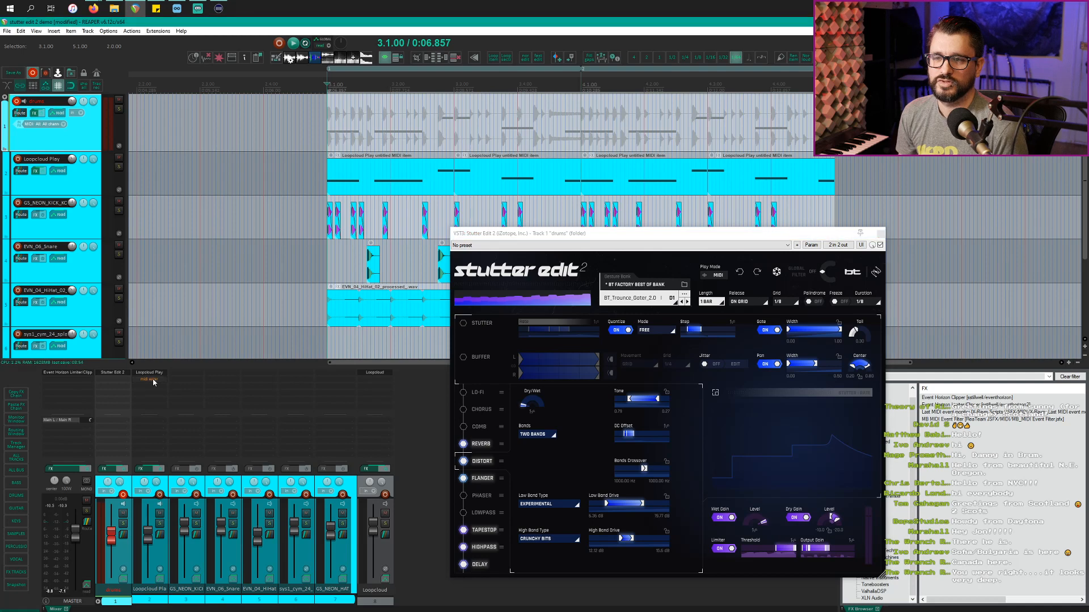
left_click_drag(136, 43, 282, 267)
left_click(353, 289)
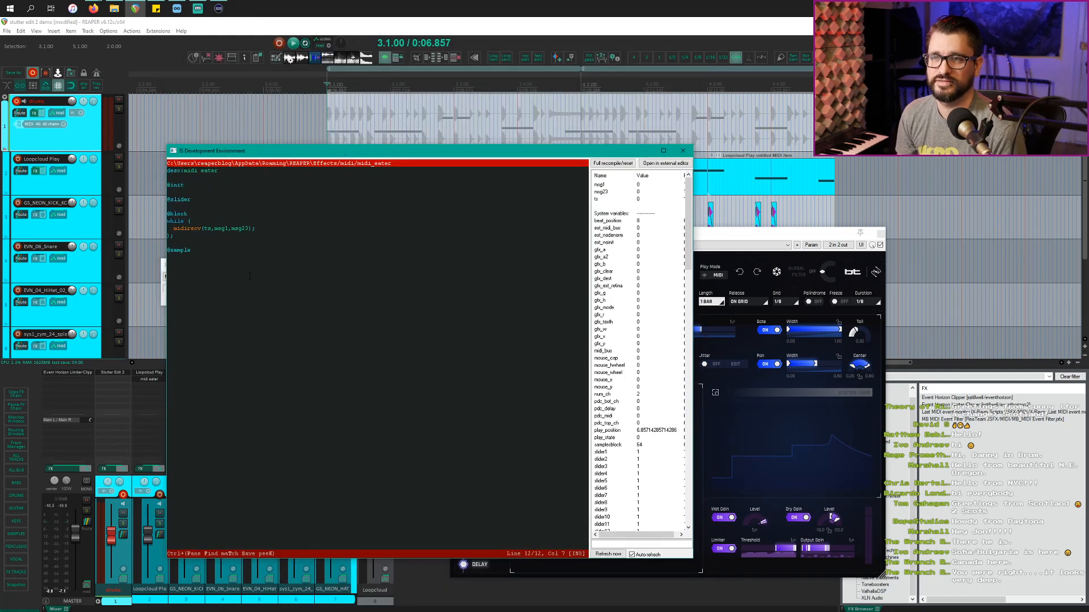
left_click(682, 152)
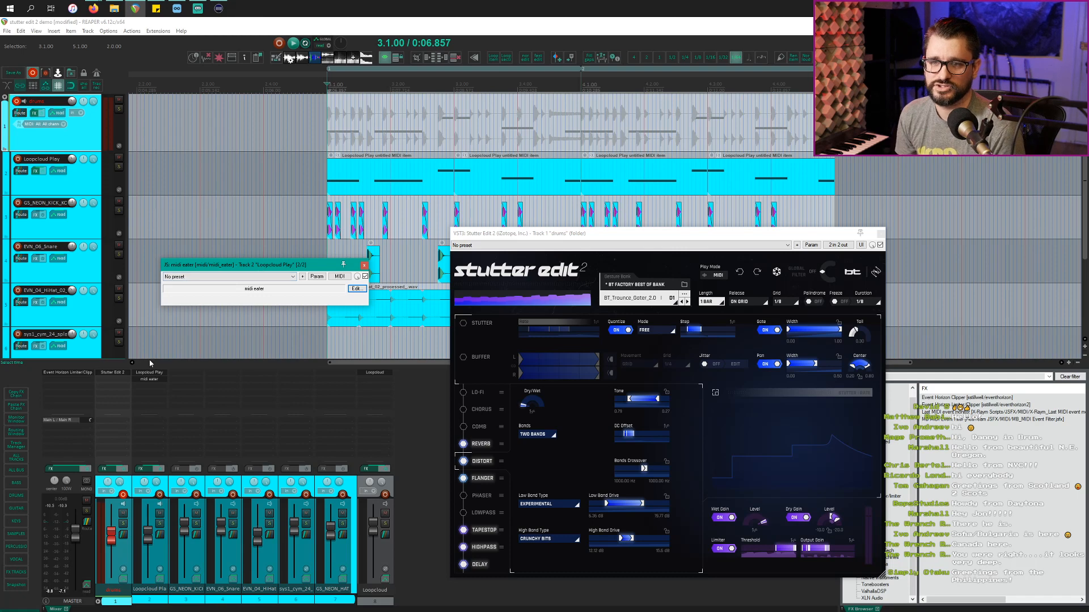
left_click(364, 266)
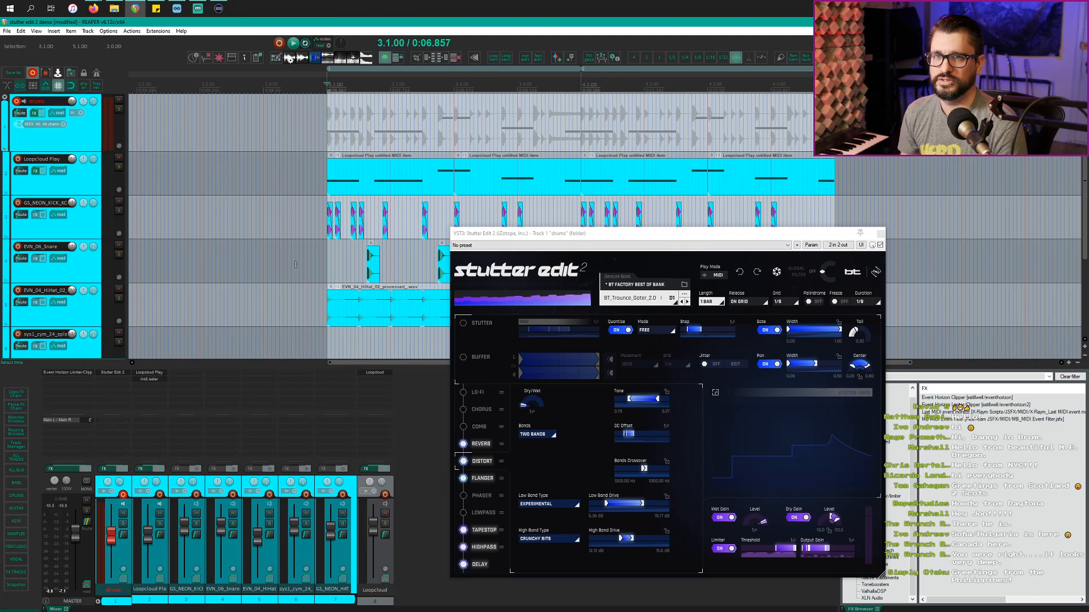
Open the gesture bank browser and expand the Bass, Beats, and Instruments, BT Signature Banks, and Cinematic and Trailers folders.
scroll(162, 258, "down", 3)
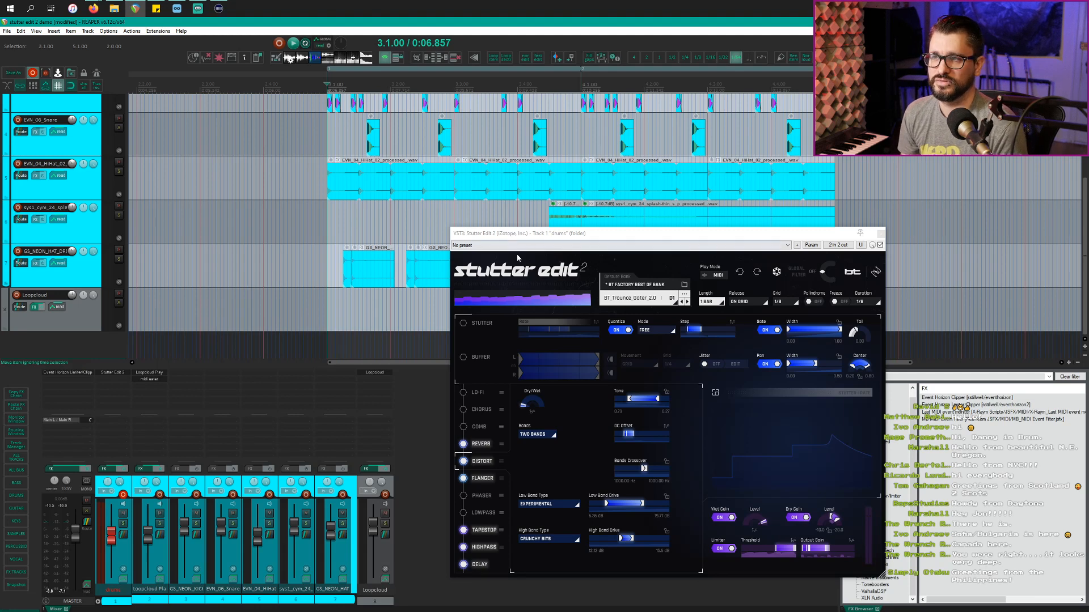
left_click_drag(528, 236, 471, 214)
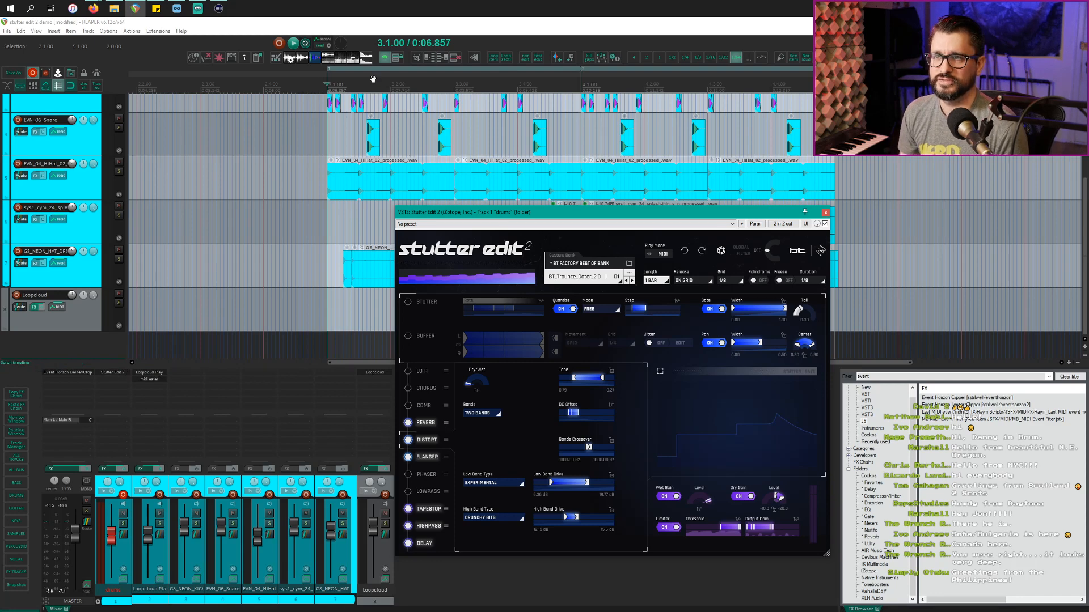
left_click(575, 266)
left_click(575, 266)
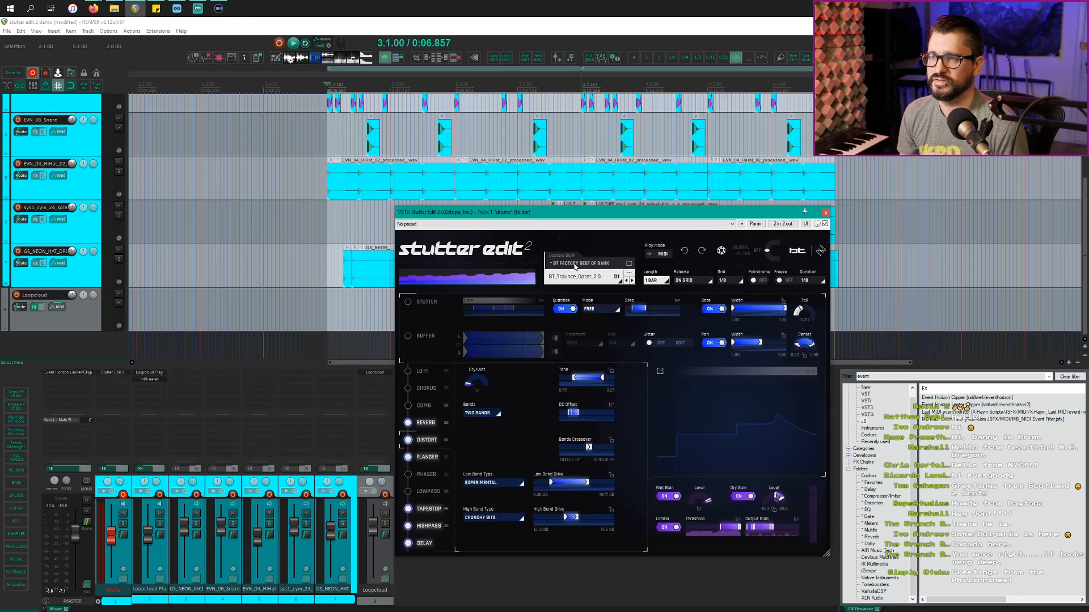
left_click(575, 266)
left_click(497, 321)
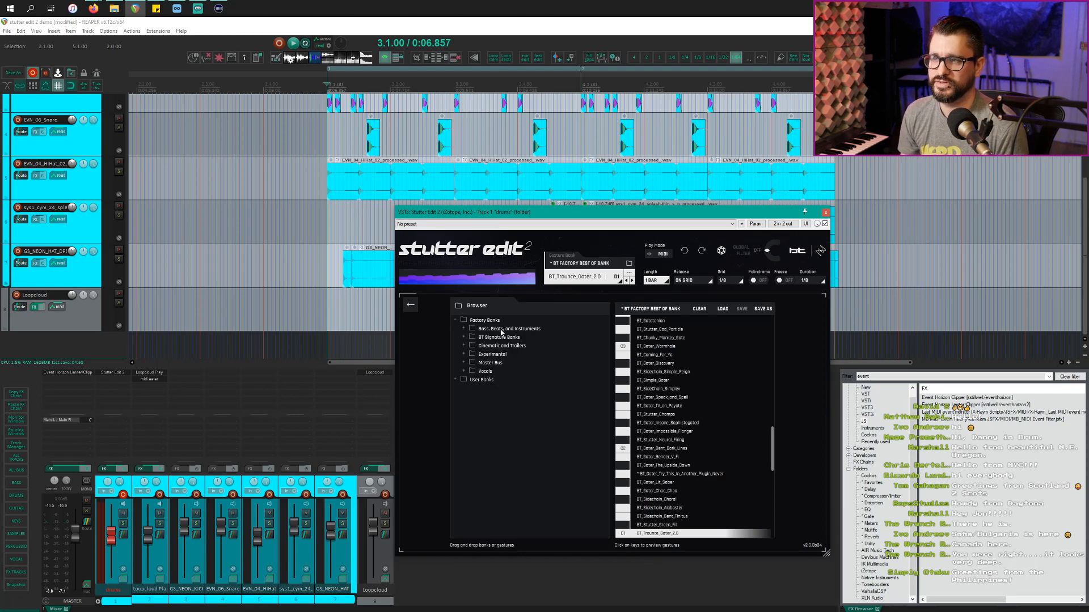
left_click(502, 330)
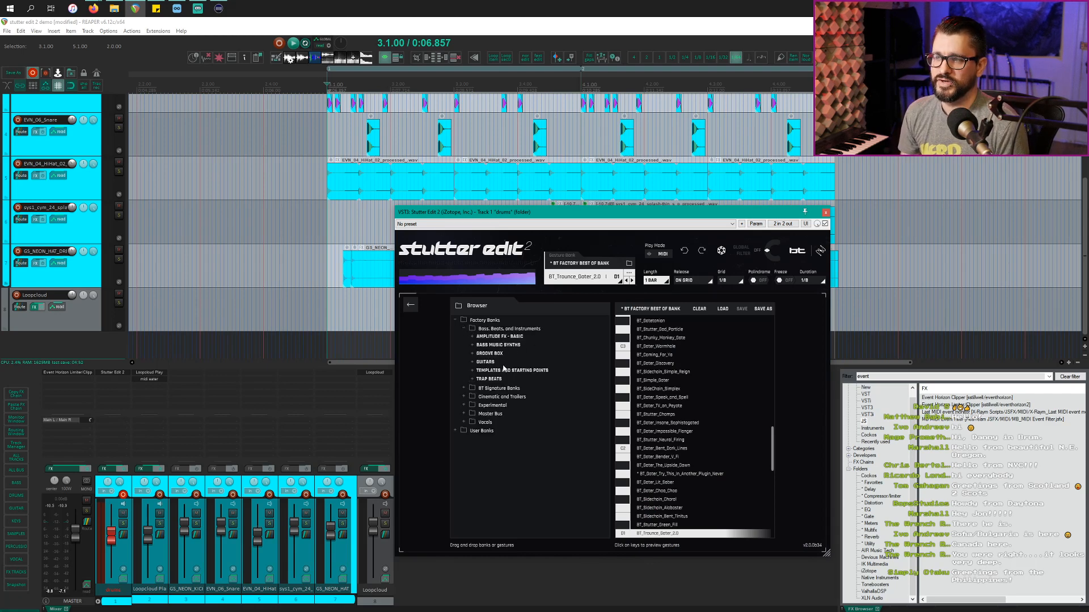
left_click(497, 389)
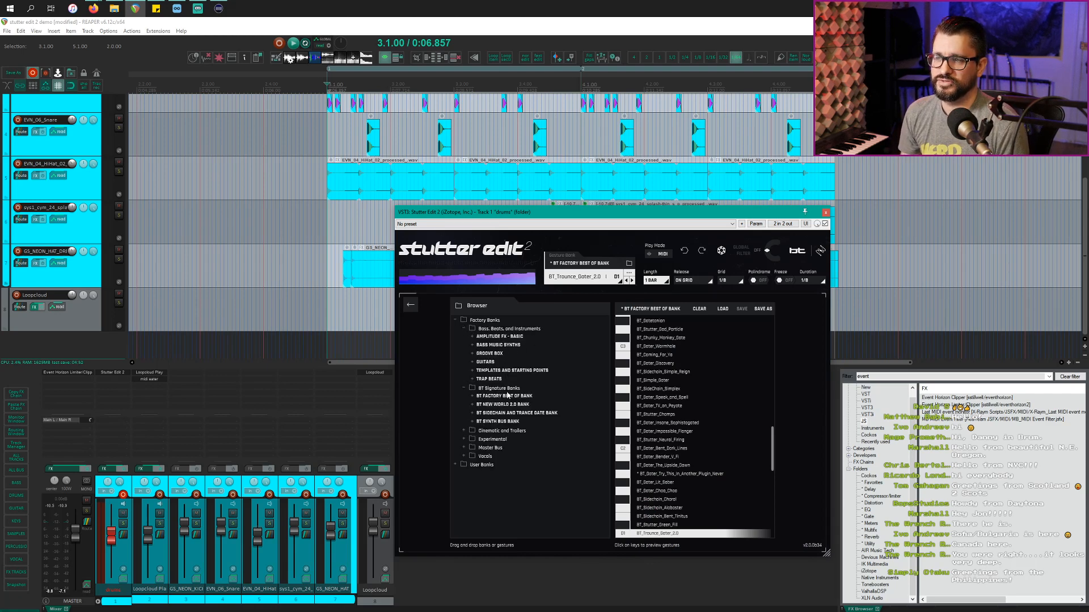
left_click(502, 432)
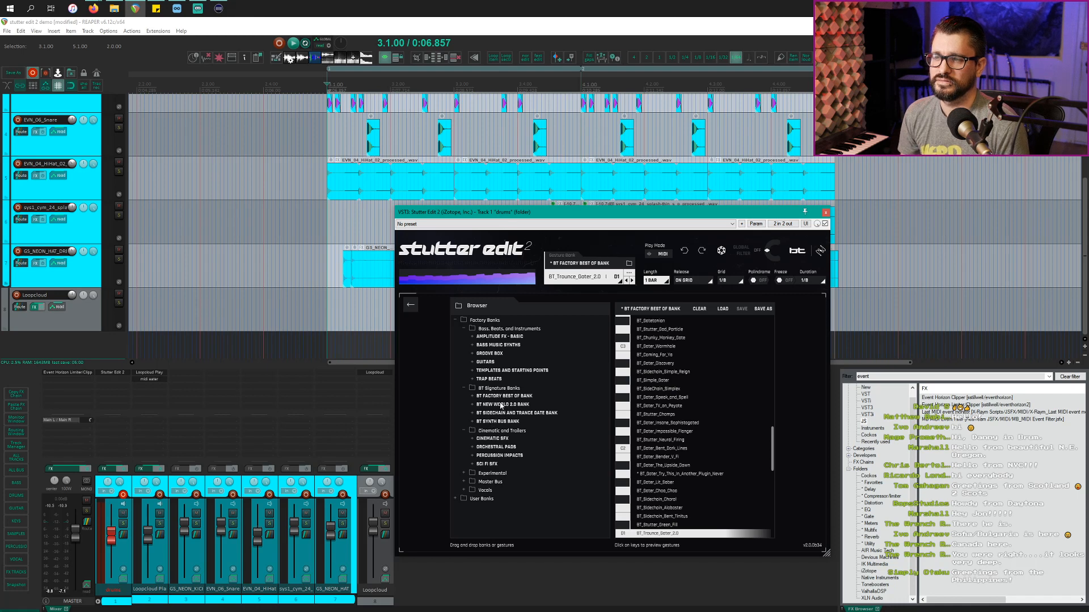
Load the BT NEW WORLD 2.0 BANK, look through its gesture list, and return to the main plugin view.
double_click(532, 408)
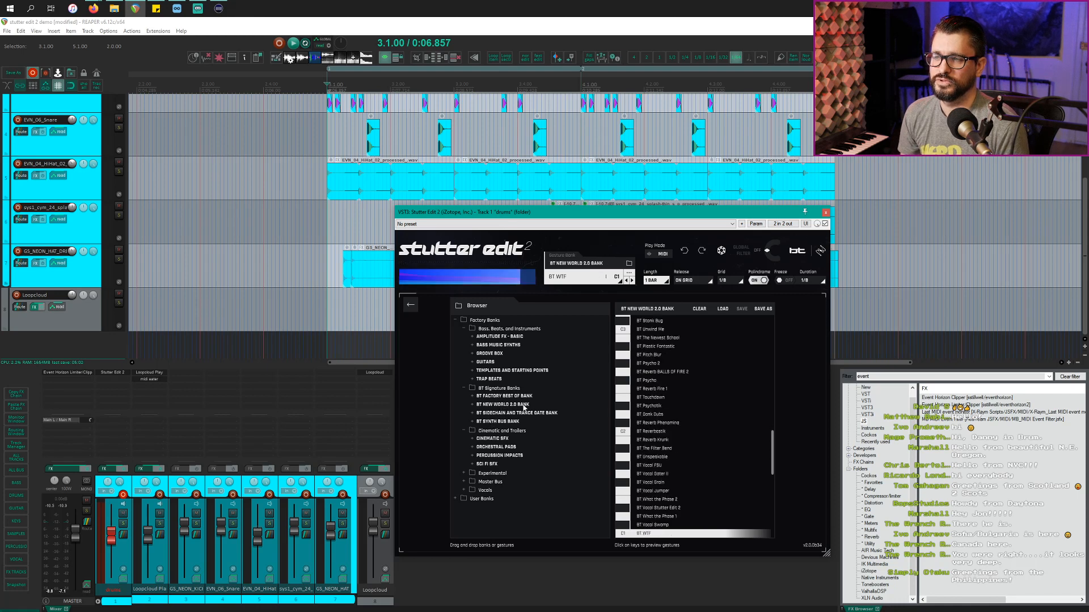
scroll(657, 410, "down", 5)
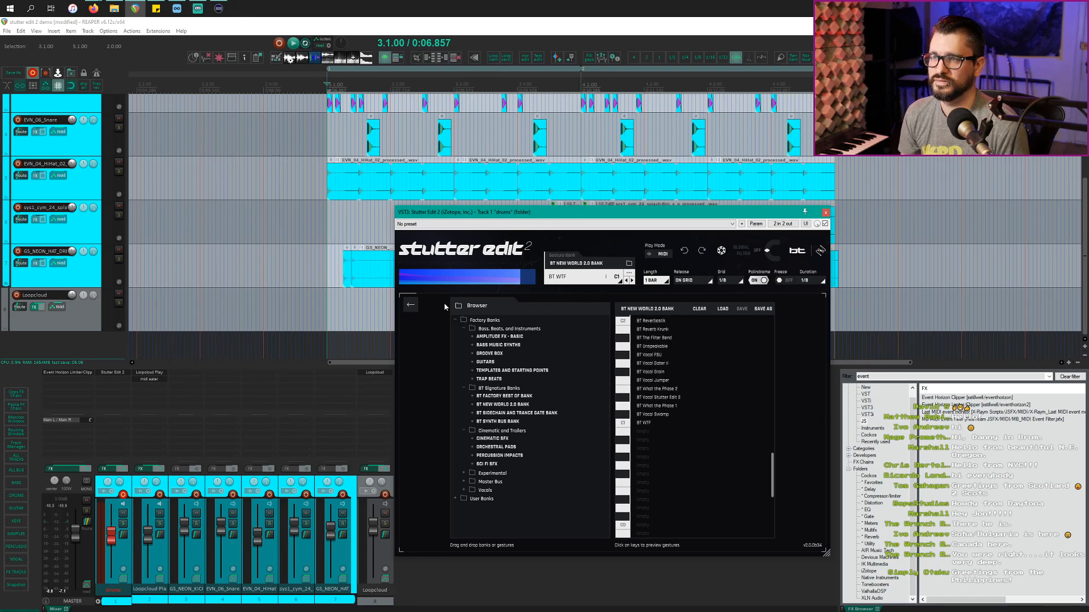
left_click(410, 305)
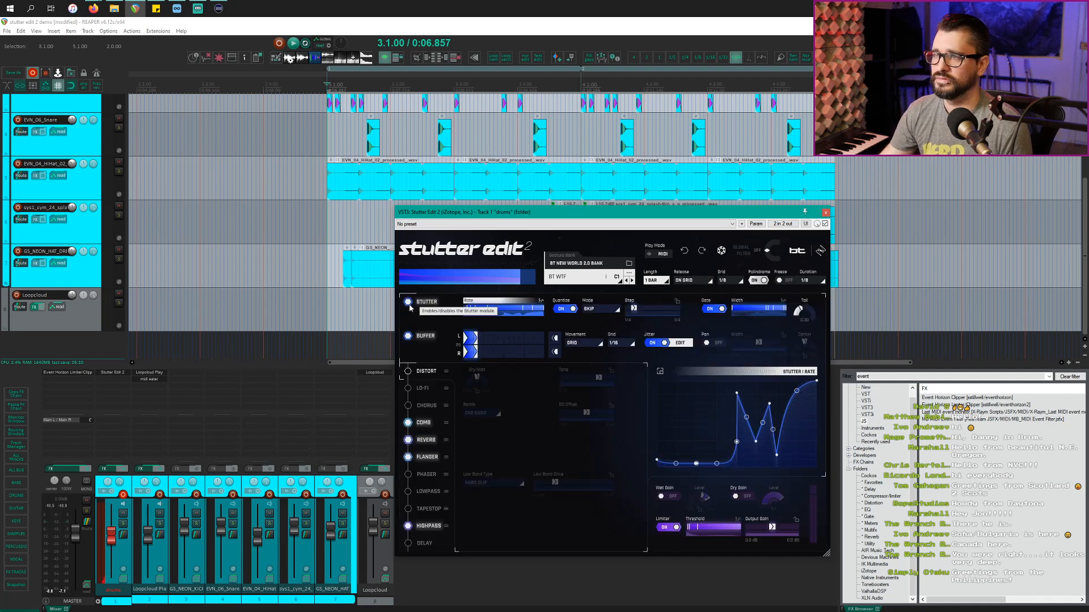
Audition the bank's gestures during playback and adjust a point on the enlarged Stutter Rate curve, returning to the main plugin view.
key("space")
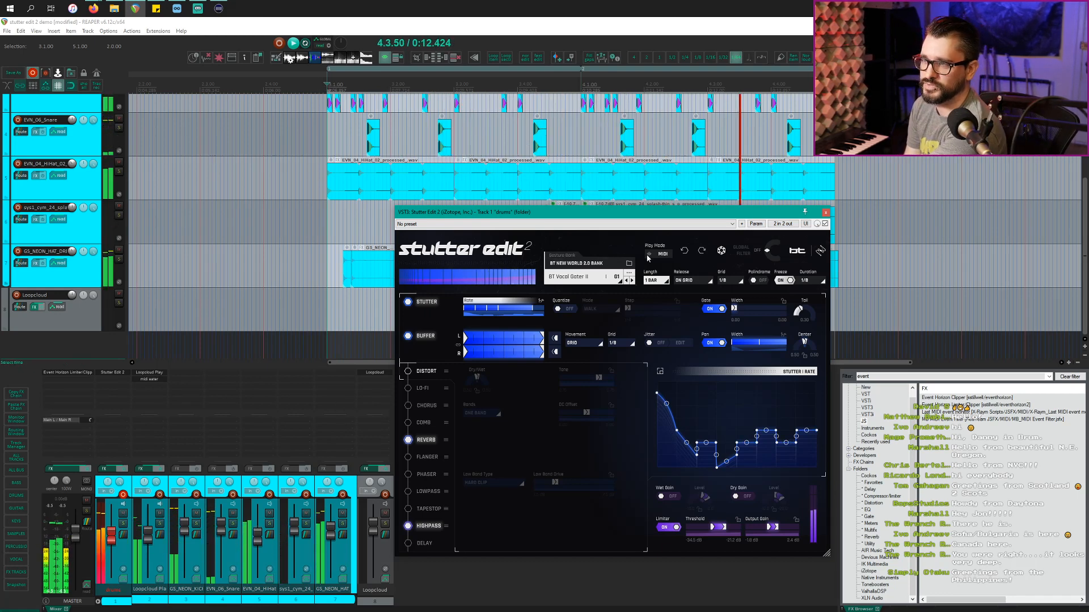
left_click(660, 372)
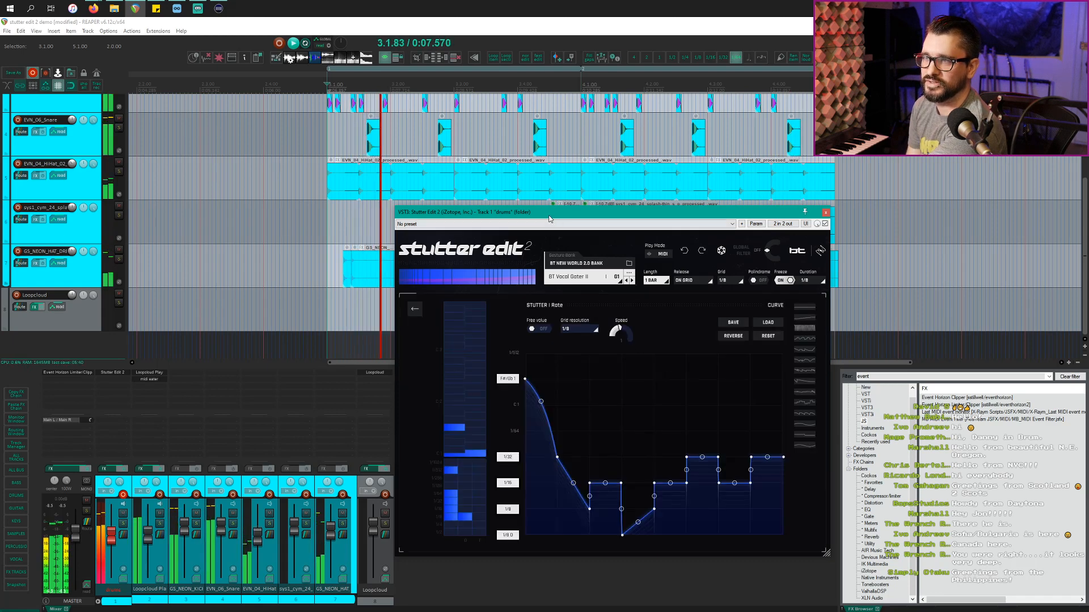
left_click_drag(559, 243, 507, 215)
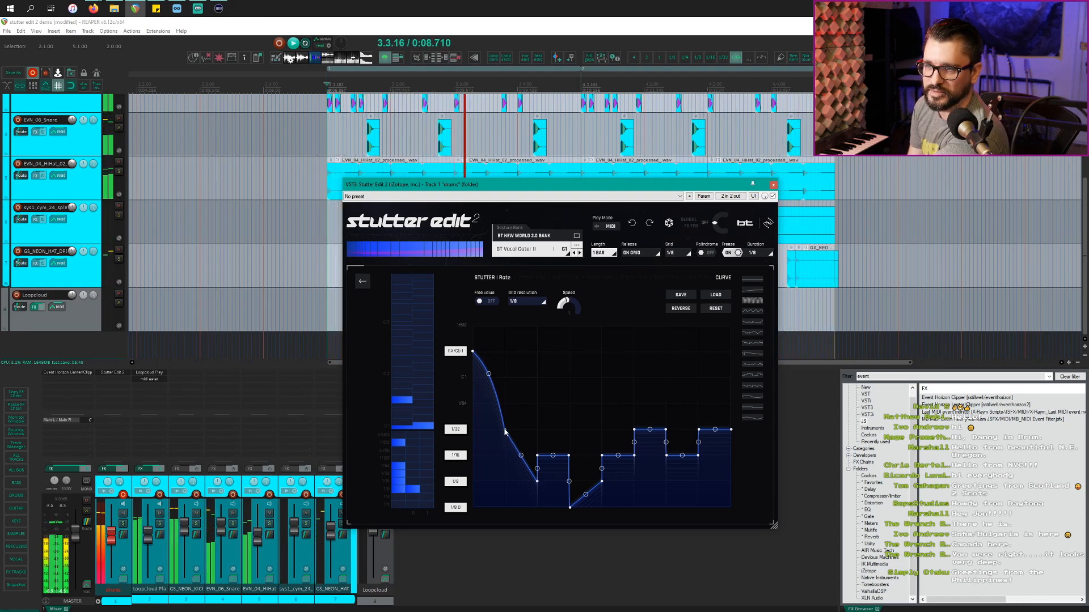
mouse_move(509, 443)
left_mouse_down()
mouse_move(513, 416)
mouse_move(507, 429)
left_mouse_up()
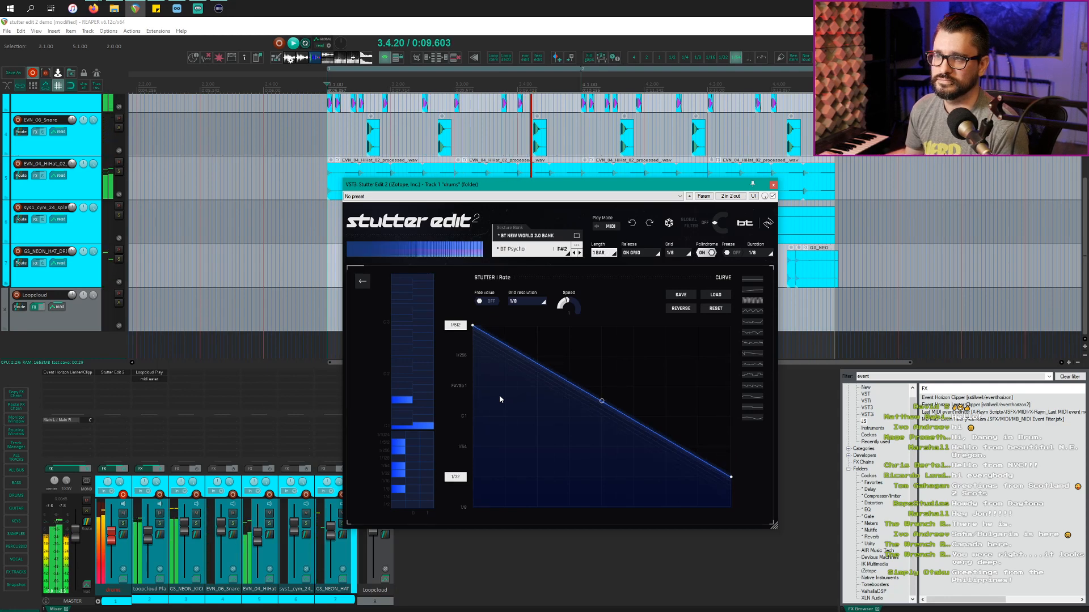
left_click(362, 281)
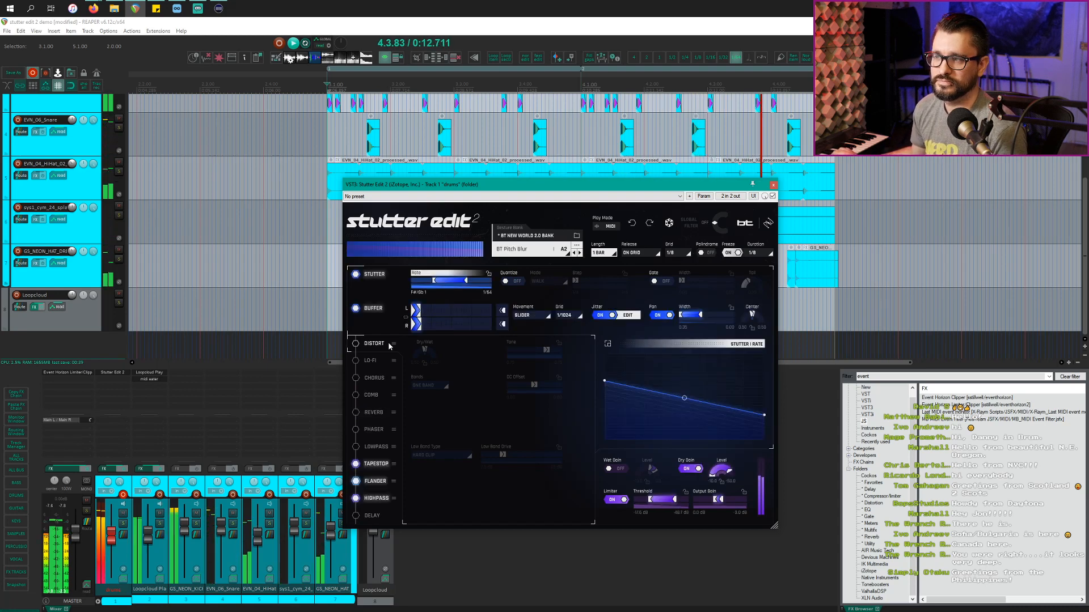
key("space")
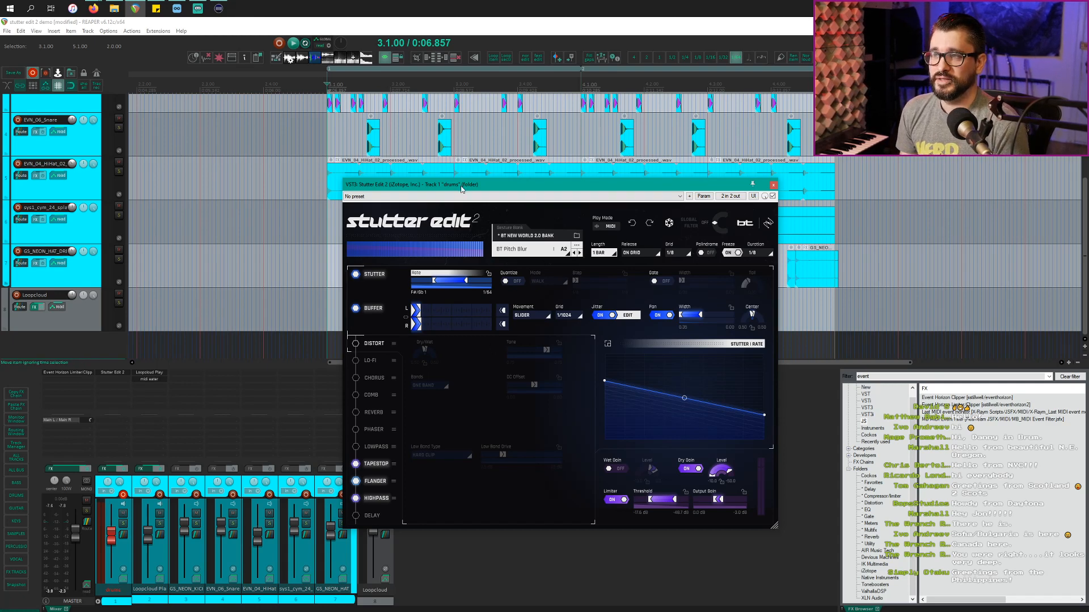
Reposition the Stutter Edit 2 window over the arrangement and briefly audition the drums loop.
left_click_drag(463, 189, 518, 203)
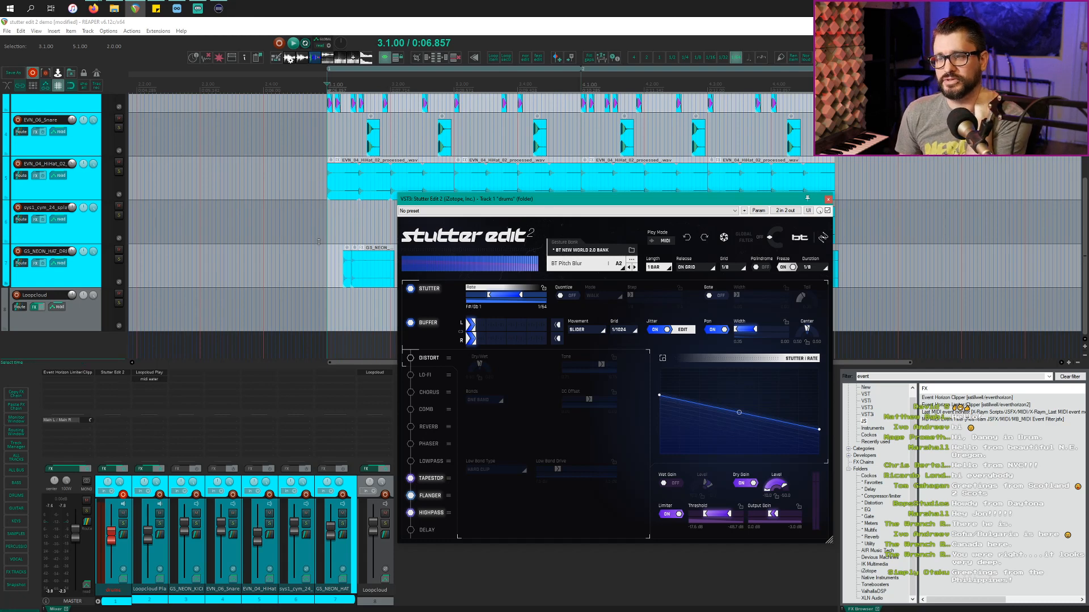
left_click_drag(445, 202, 440, 192)
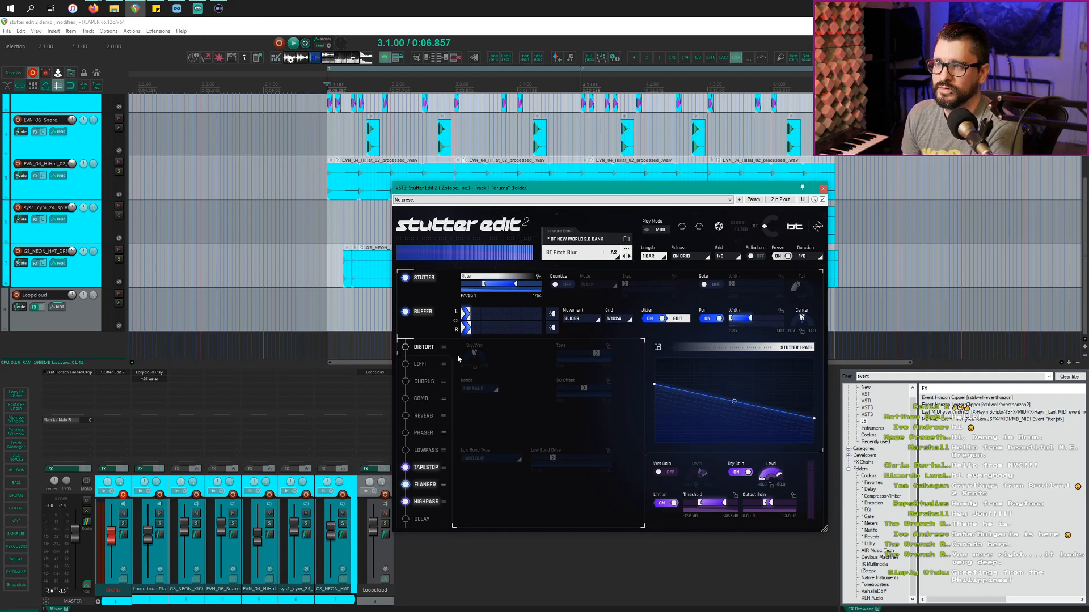
left_click_drag(488, 187, 380, 173)
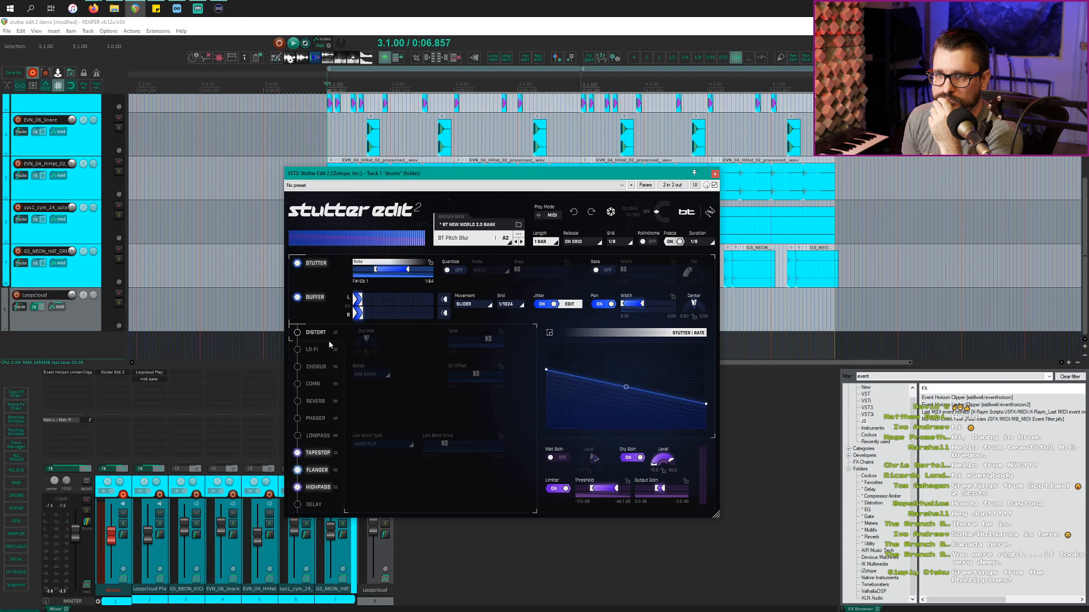
left_click_drag(447, 175, 530, 196)
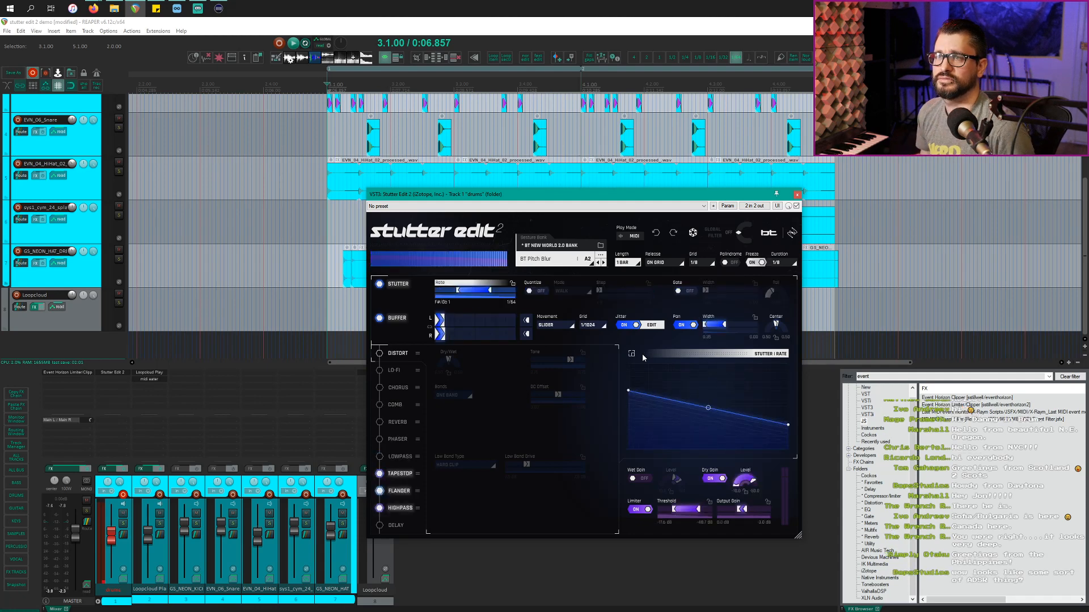
key("space")
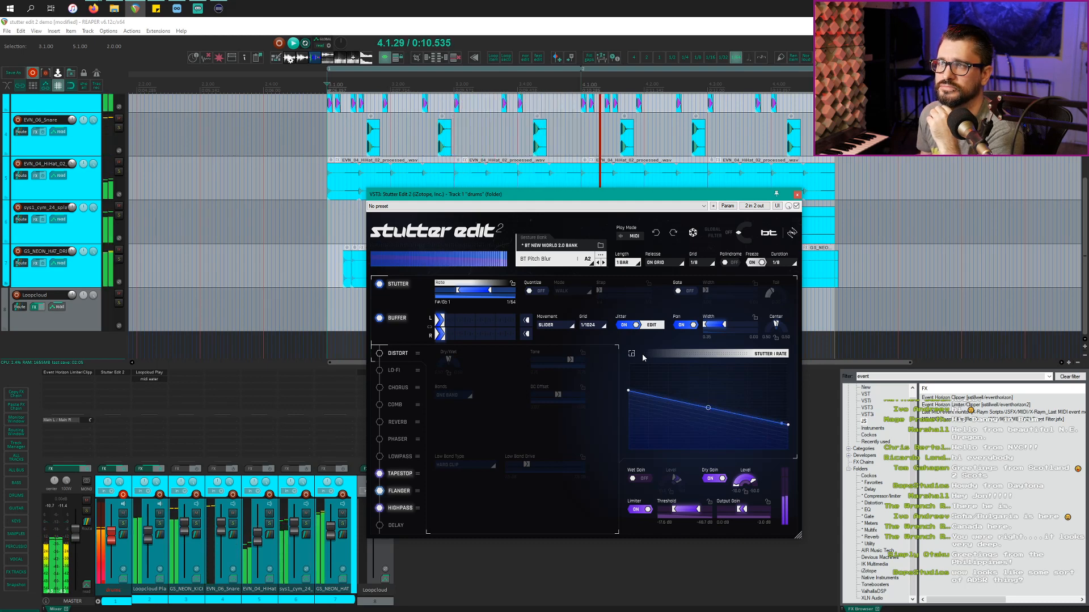
key("space")
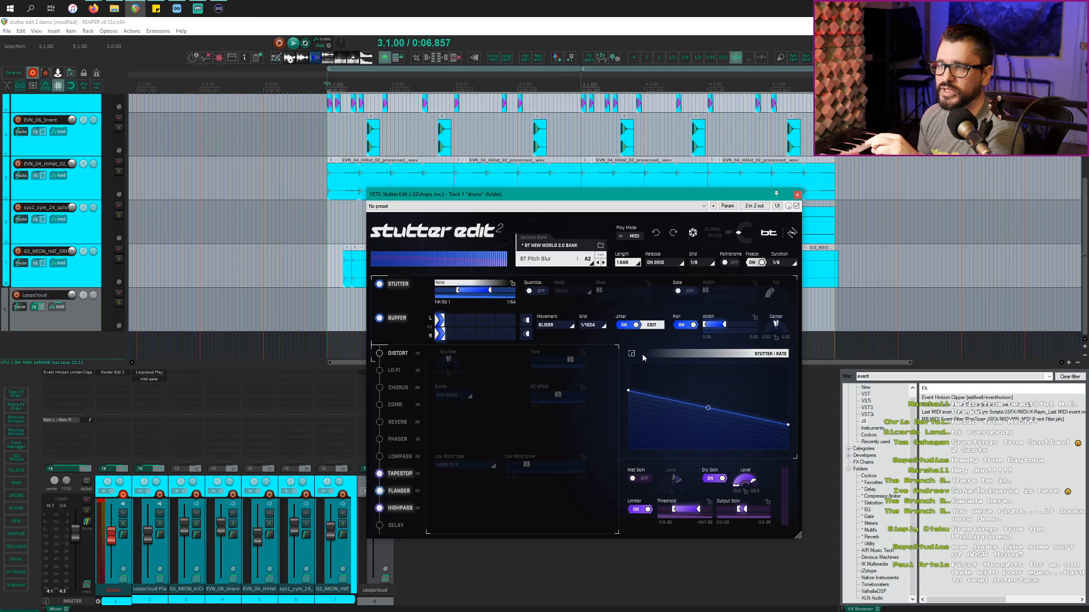
Enlarge the Stutter Edit 2 window in two stages until it covers most of the arrangement and mixer.
left_click_drag(576, 194, 334, 110)
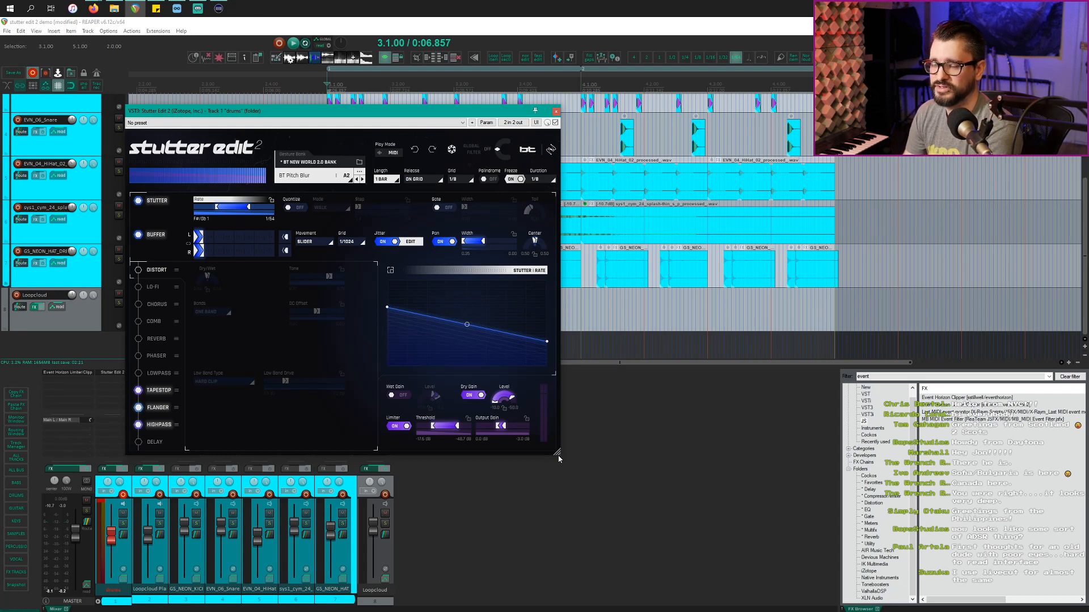
left_click_drag(558, 454, 647, 540)
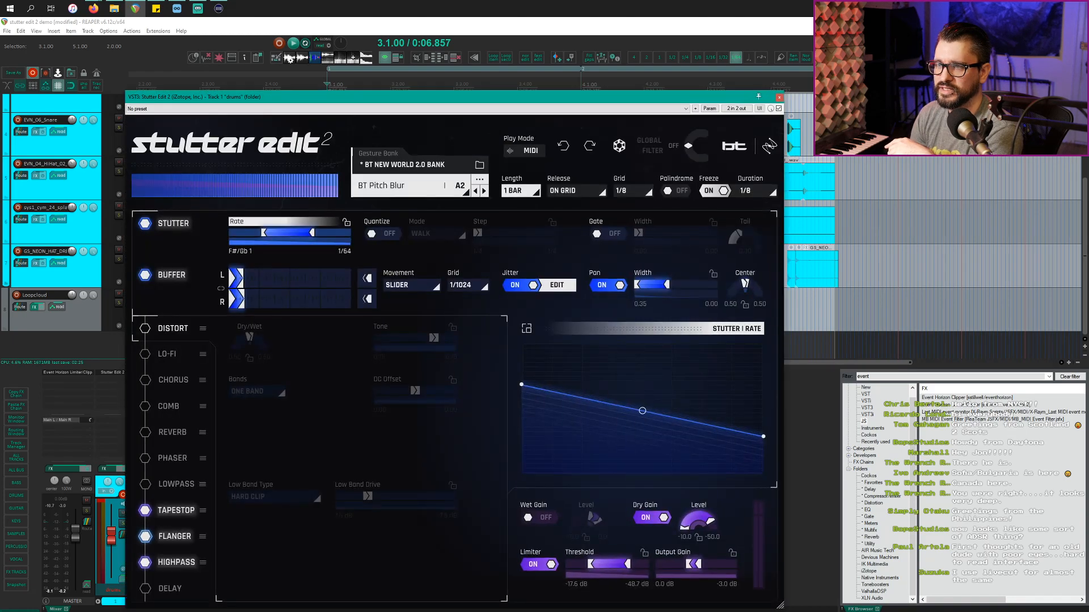
left_click_drag(445, 102, 349, 41)
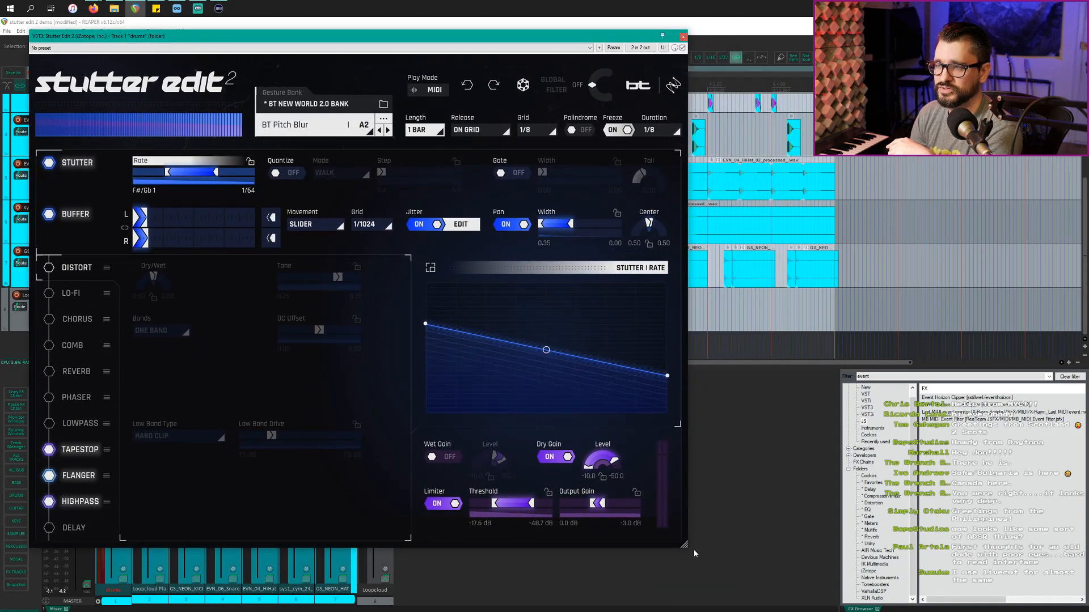
left_click_drag(686, 551, 764, 598)
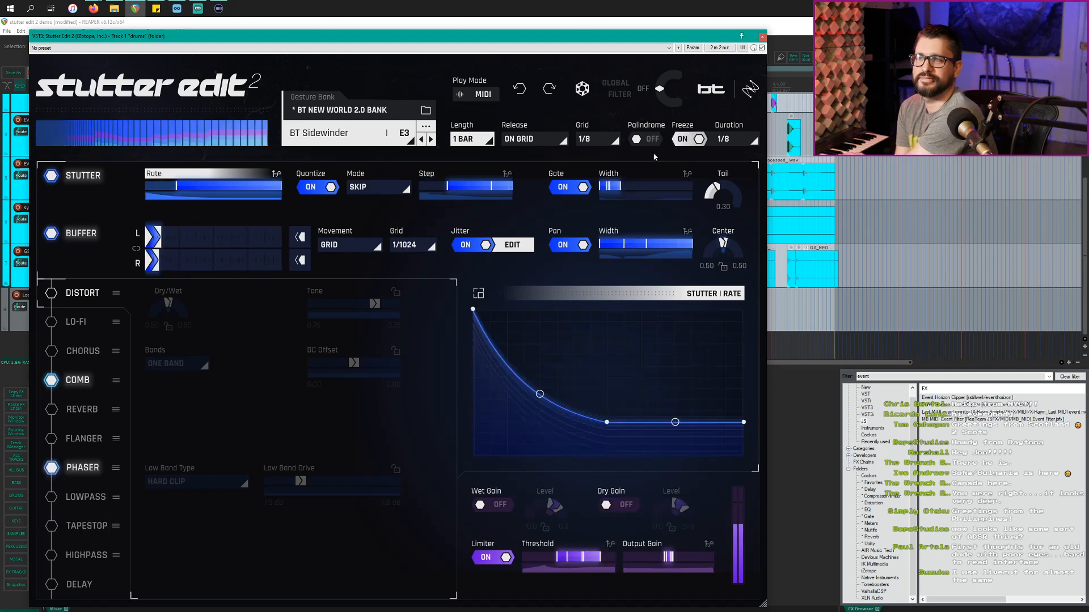
Toggle the Freeze and Palindrome options while auditioning gestures from the BT NEW WORLD 2.0 BANK.
left_click(697, 141)
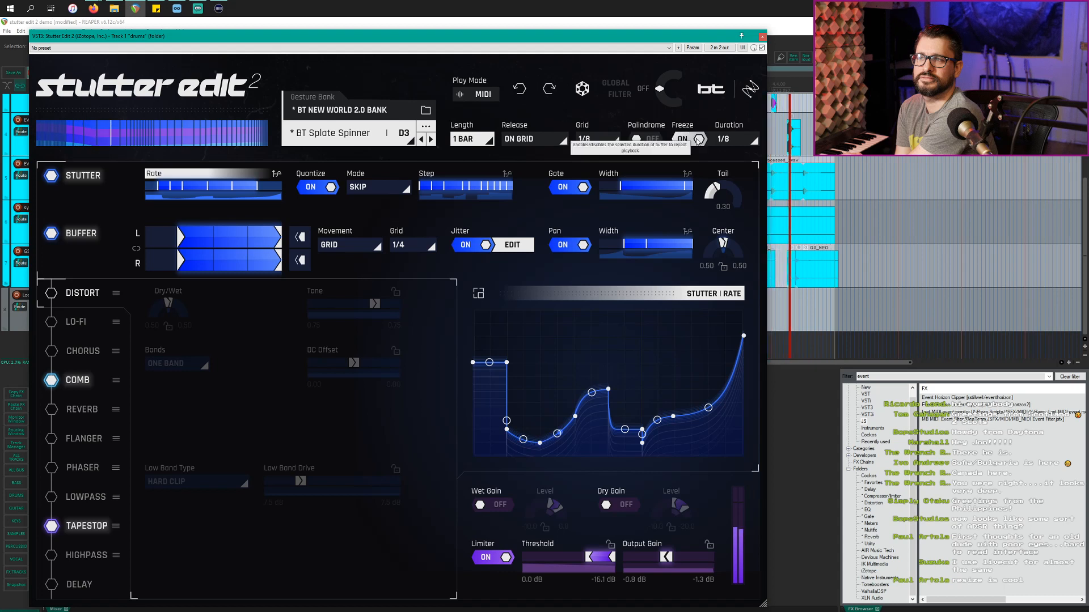
left_click(659, 144)
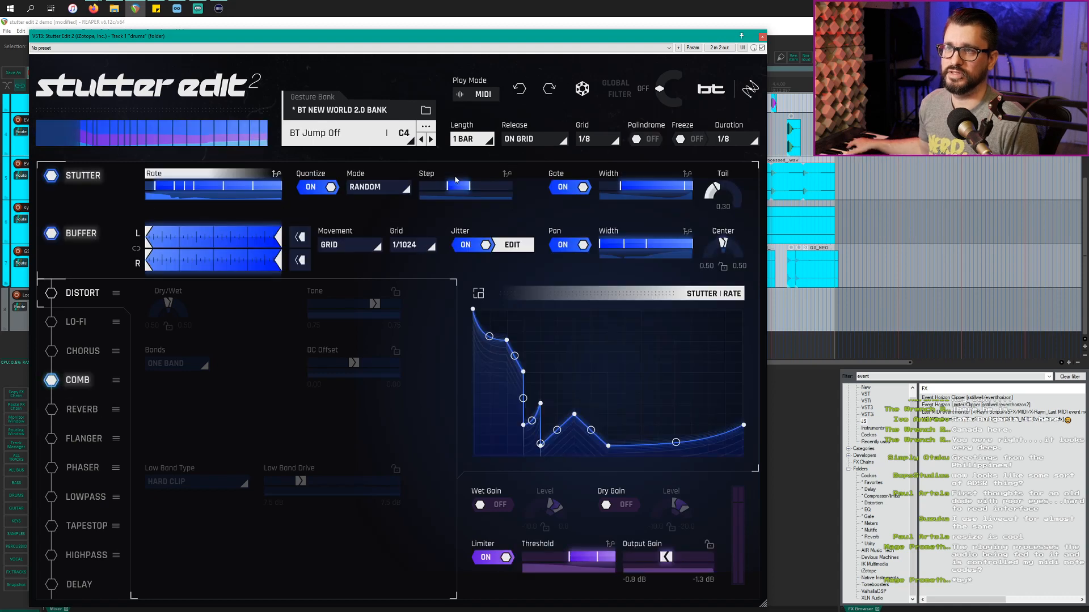
Browse the gestures assigned to keys in BT NEW WORLD 2.0 BANK and return to the main plugin view.
left_click(336, 115)
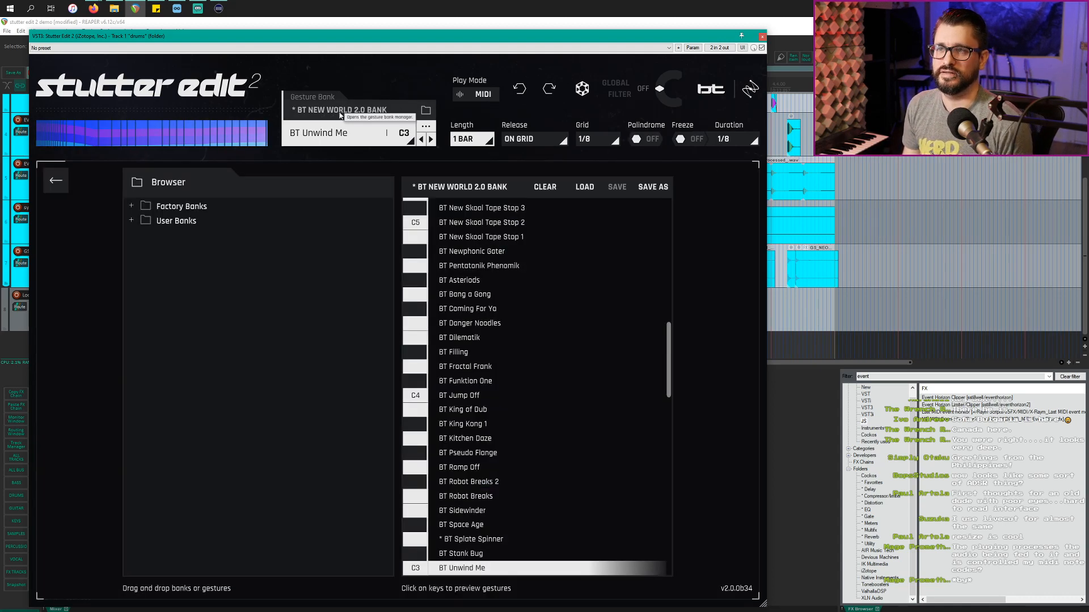
left_click(339, 115)
left_click(339, 115)
scroll(492, 476, "down", 2)
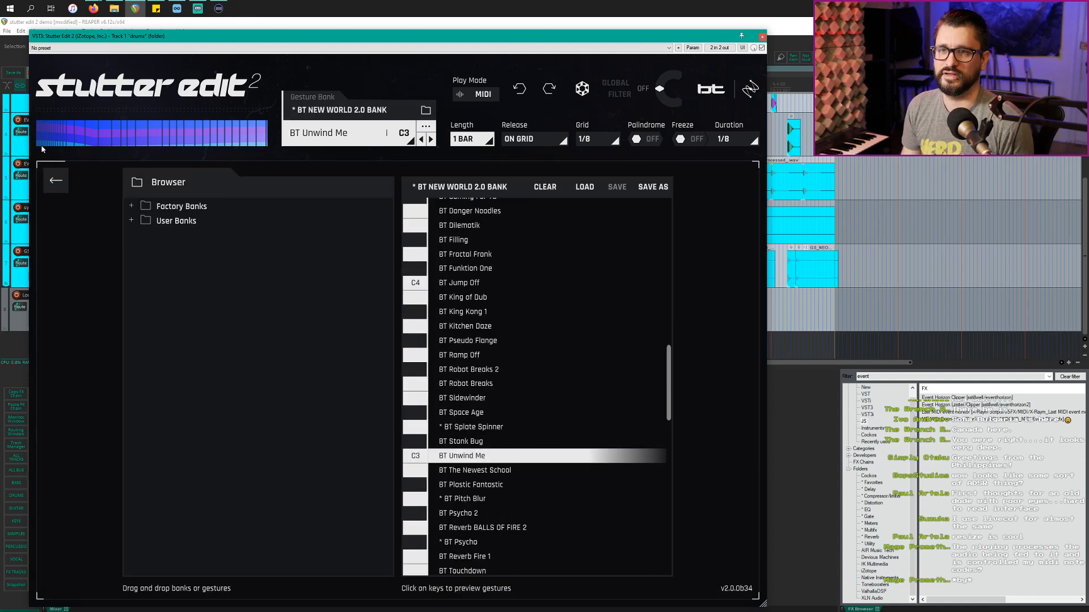
left_click(59, 181)
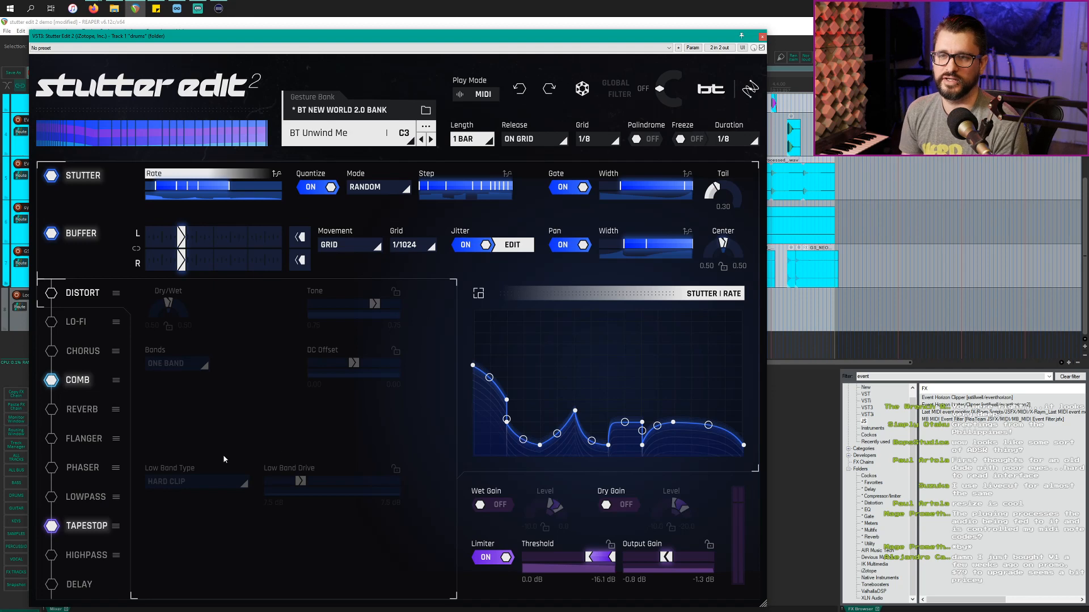
Inspect the settings of the Comb, Reverb and Phaser effect modules for the BT Unwind Me gesture.
left_click(85, 389)
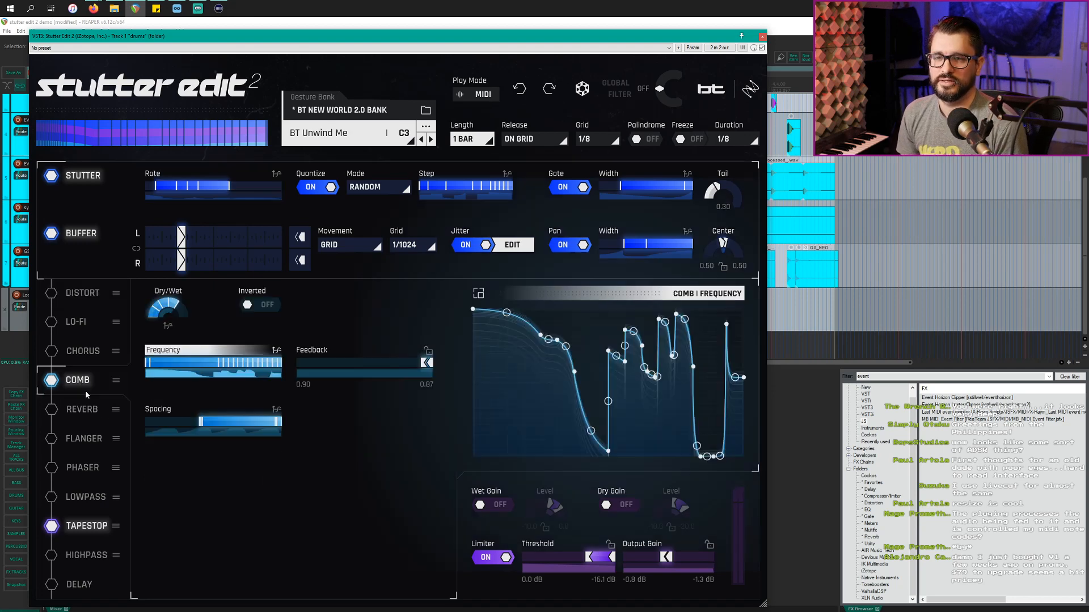
left_click(91, 441)
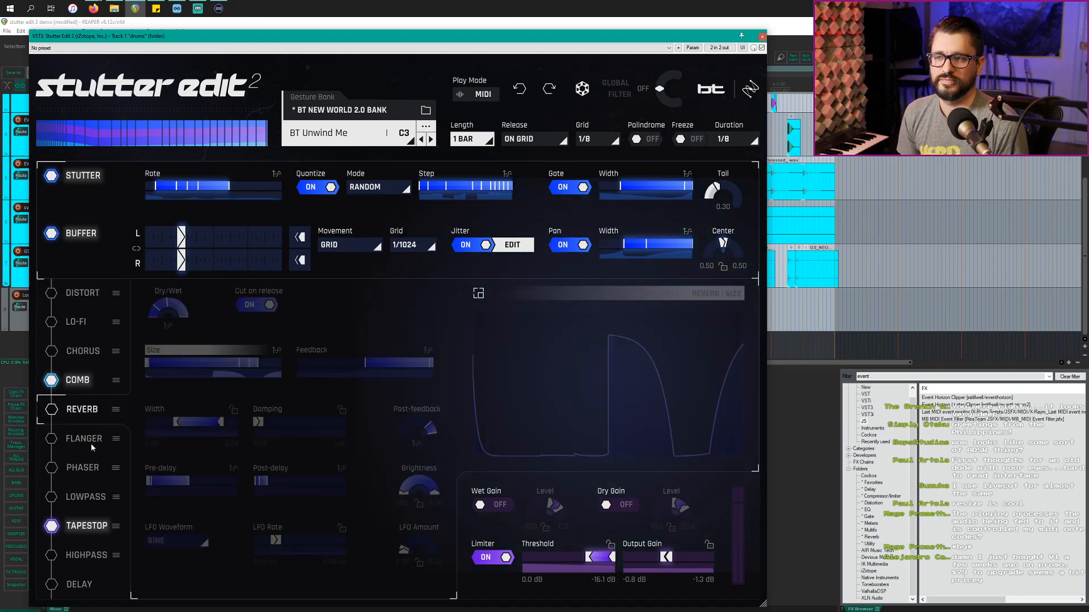
left_click(97, 485)
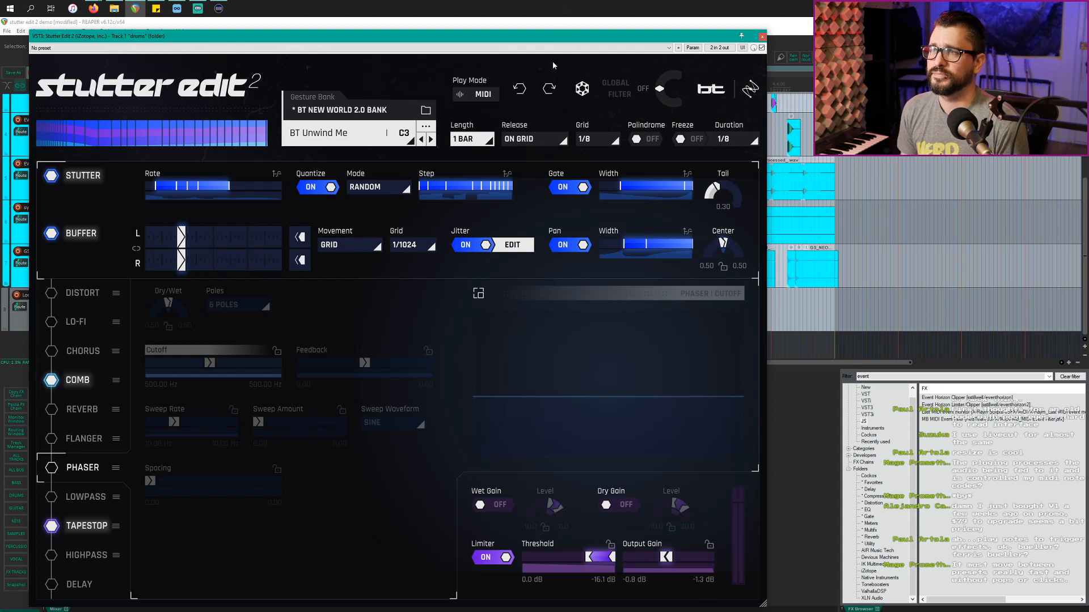
Compare the REAPER setup instructions for the Auto and MIDI play modes, finish on MIDI and return to the main view.
left_click(470, 99)
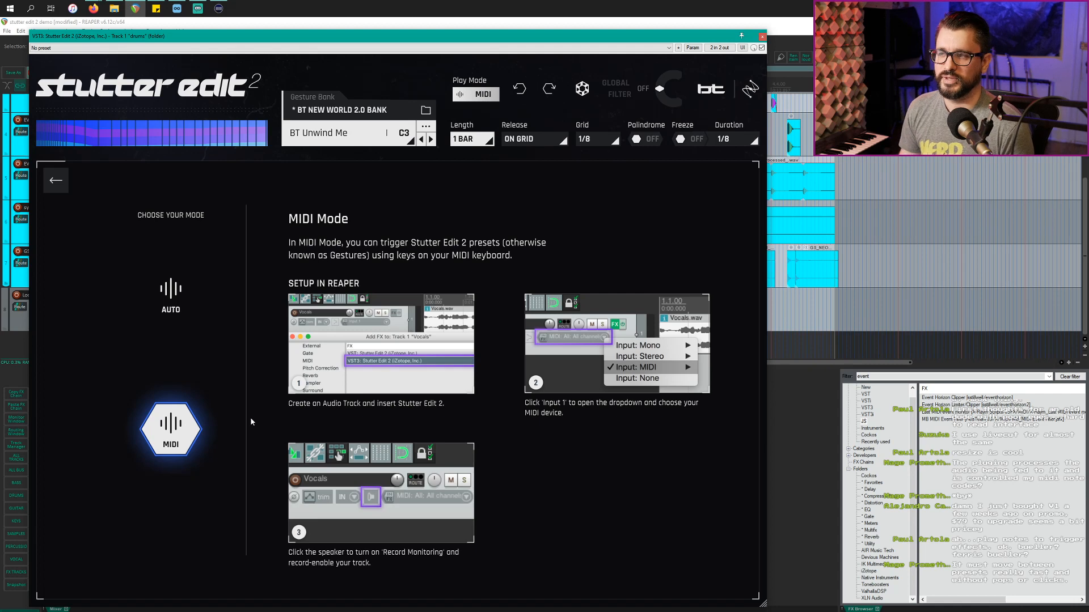
left_click(176, 292)
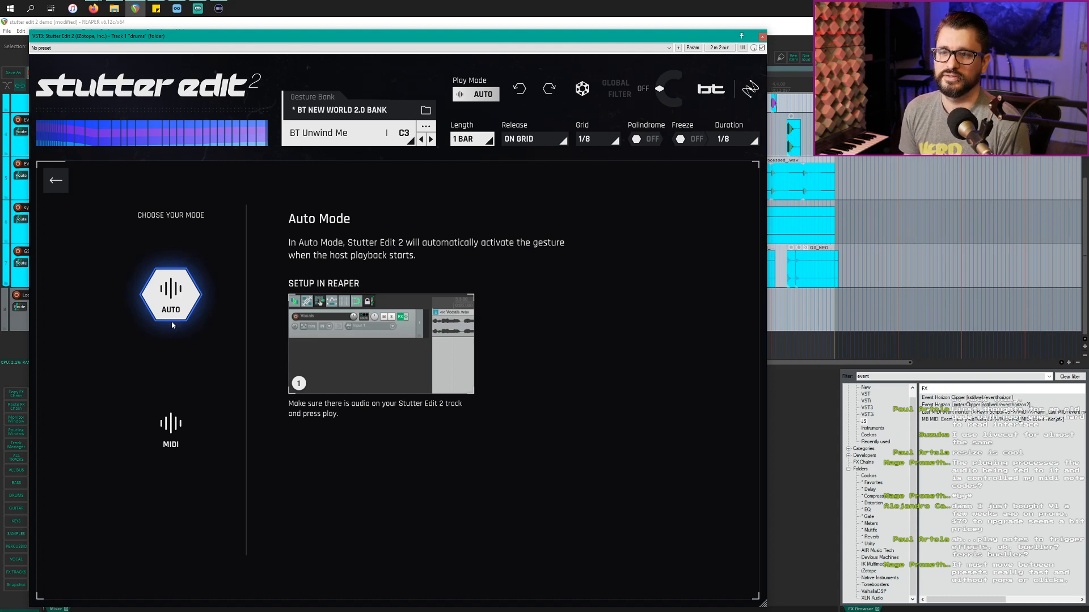
left_click(157, 421)
left_click(161, 309)
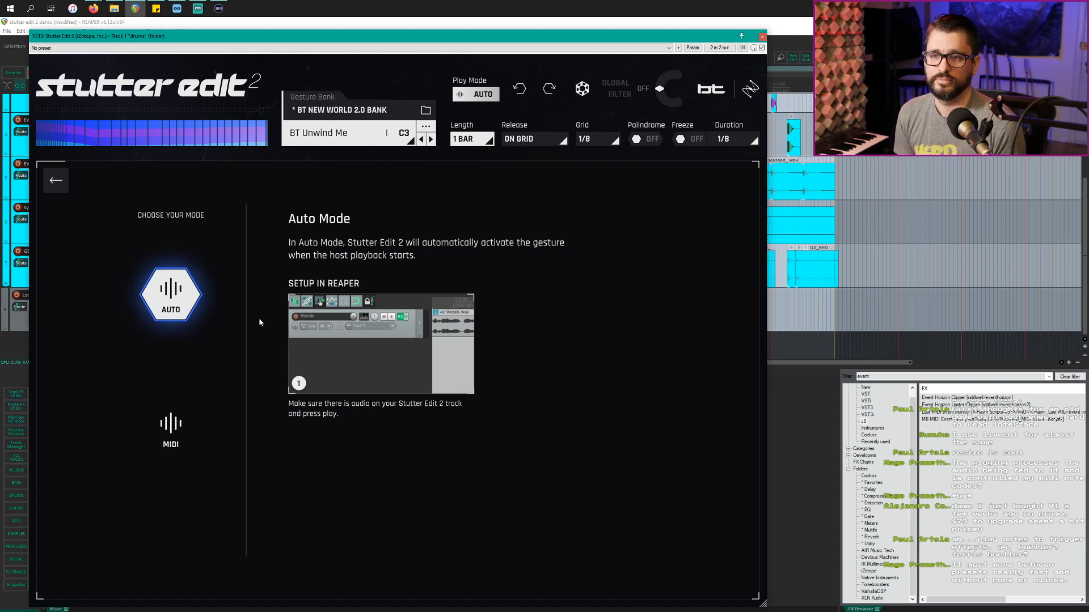
left_click(179, 430)
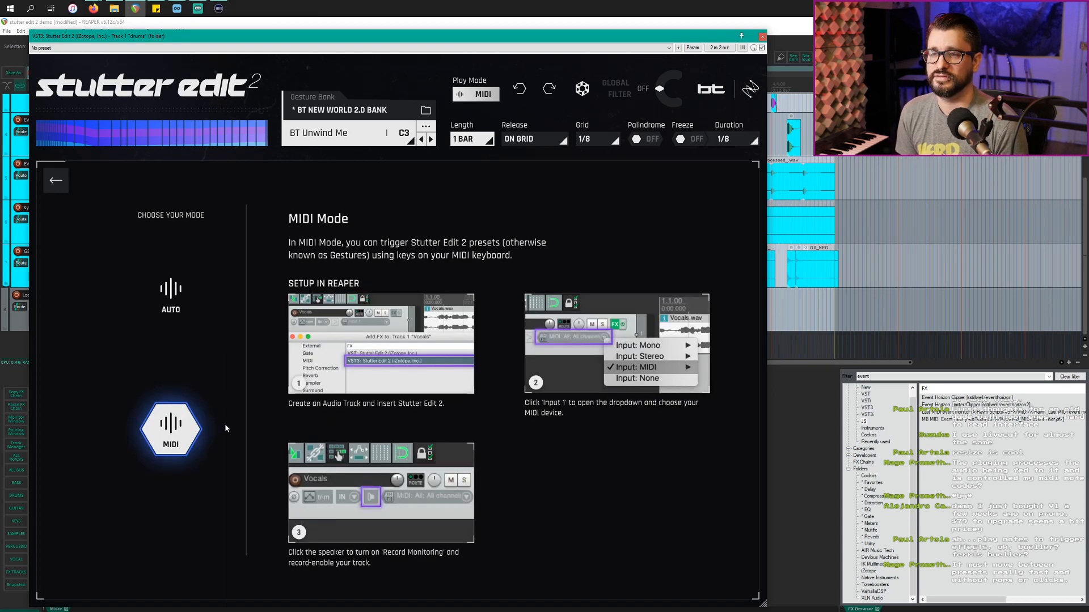
left_click(57, 181)
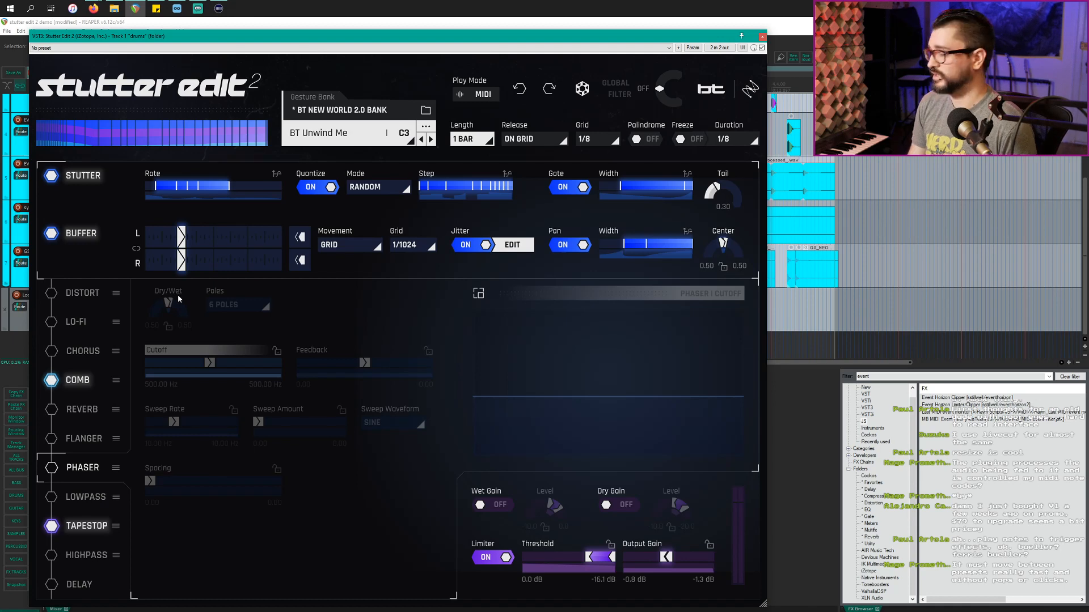
Move the plugin window clear of the track list and explore the gesture Length options, including 1/4, while auditioning several gestures.
left_click_drag(238, 37, 379, 41)
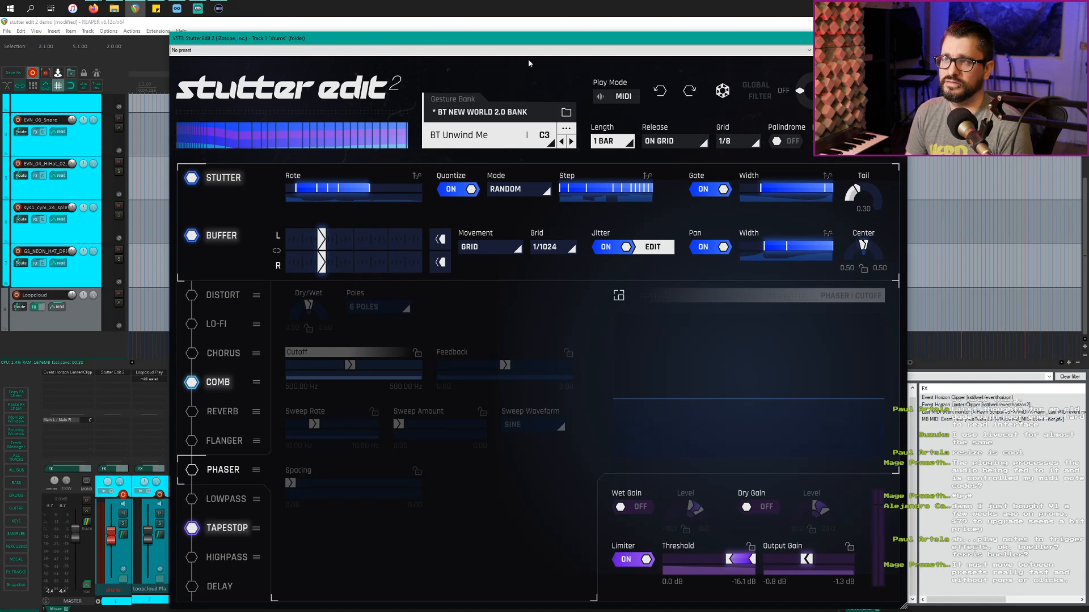
left_click(612, 143)
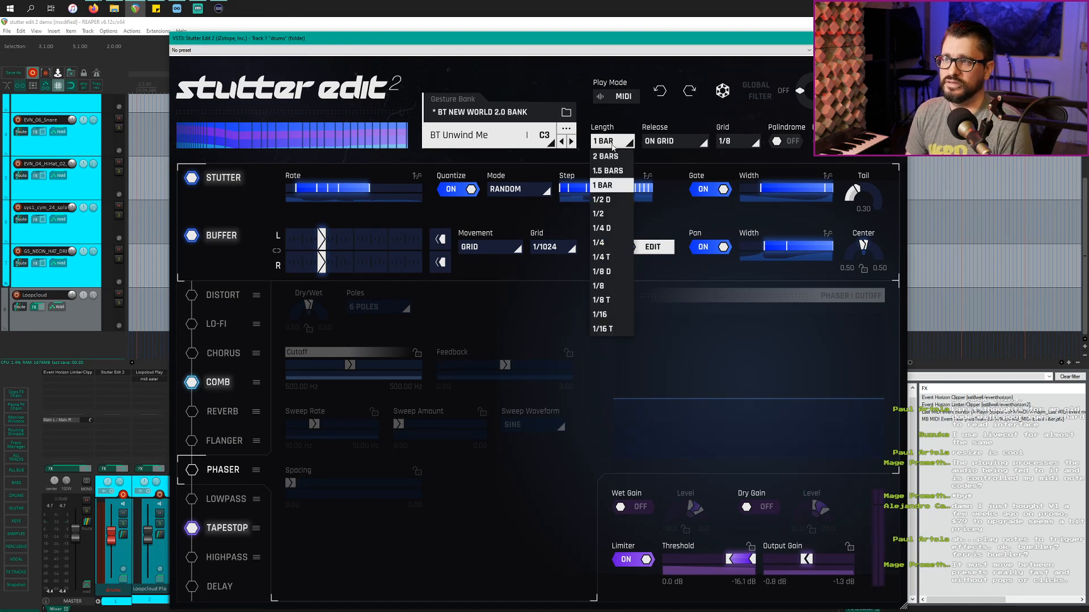
left_click(620, 114)
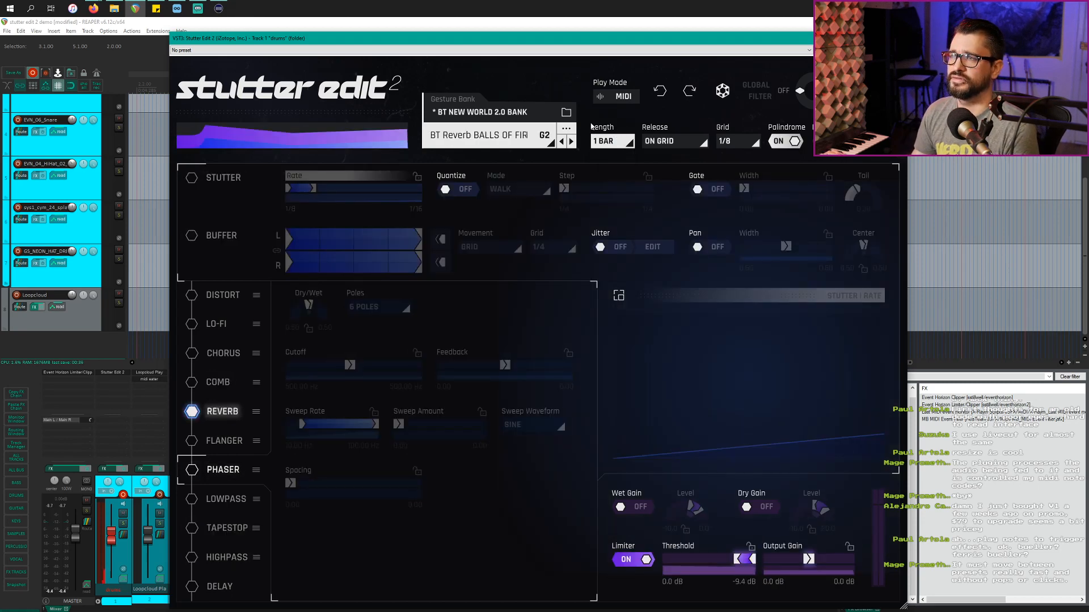
left_click(623, 143)
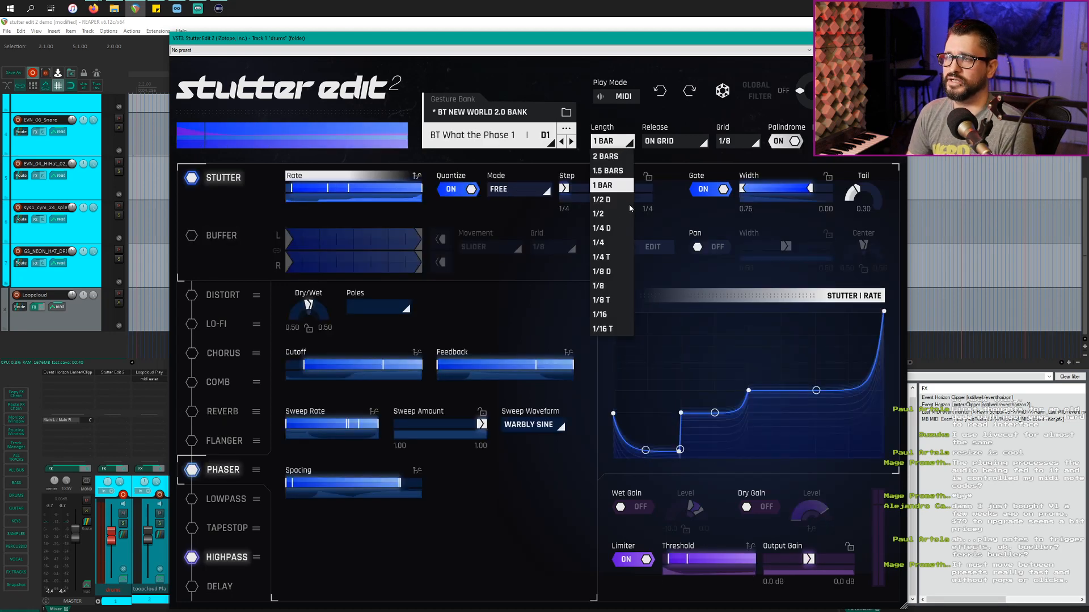
left_click(607, 244)
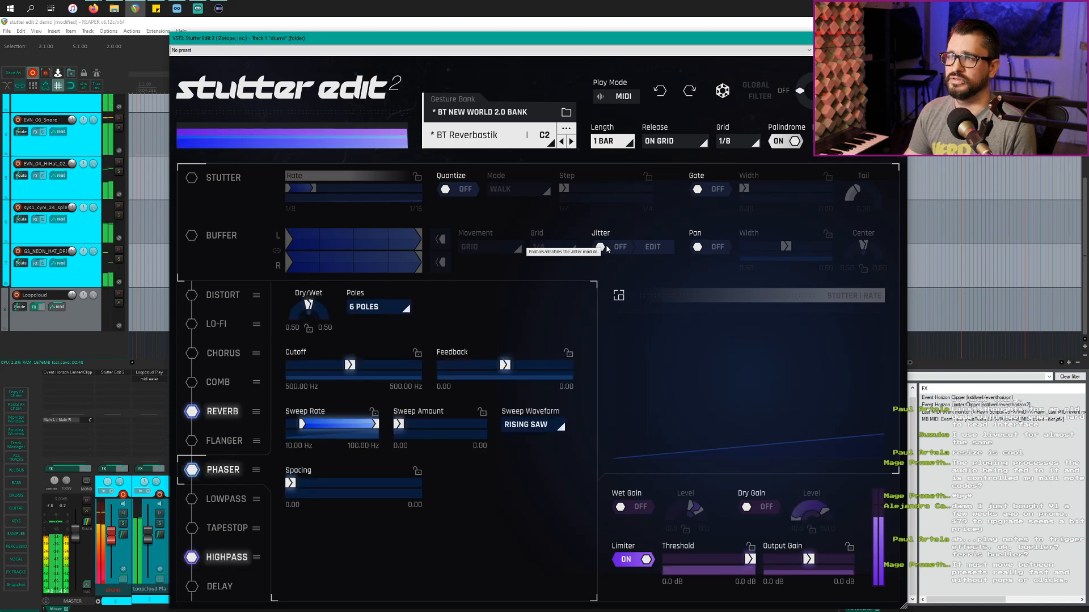
left_click(611, 141)
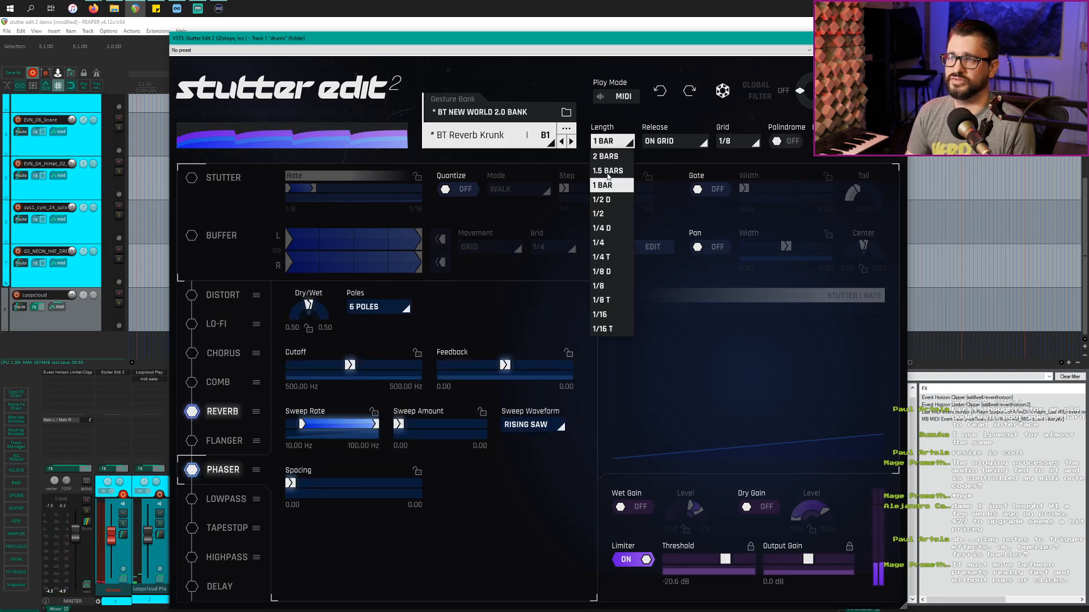
left_click(621, 139)
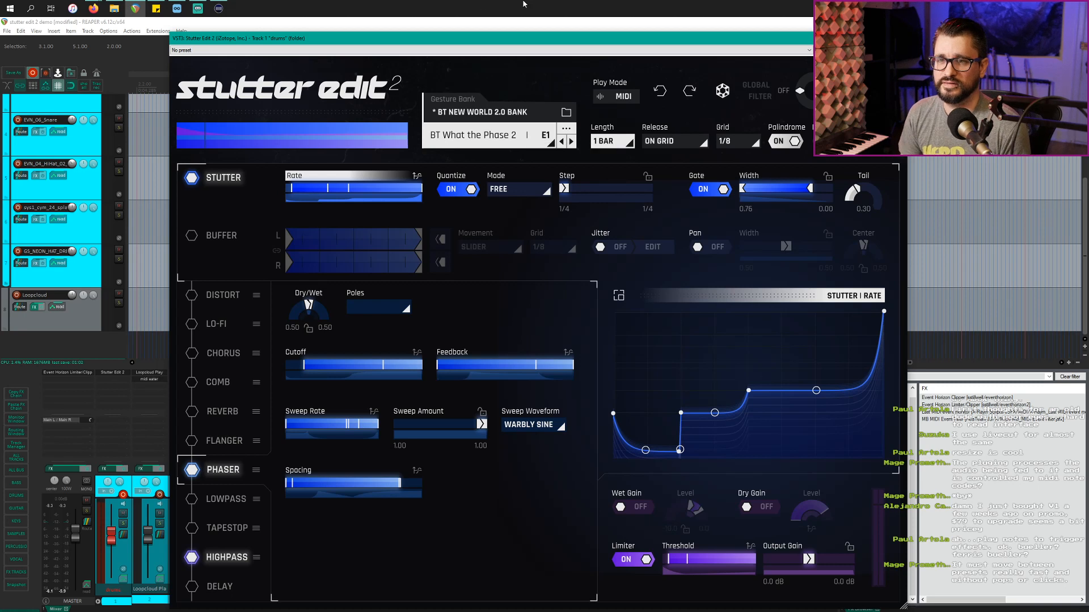
Check Stutter Edit 2's CPU usage in the drums track's FX chain, closing the chain window and Magnifier when done.
left_click(107, 468)
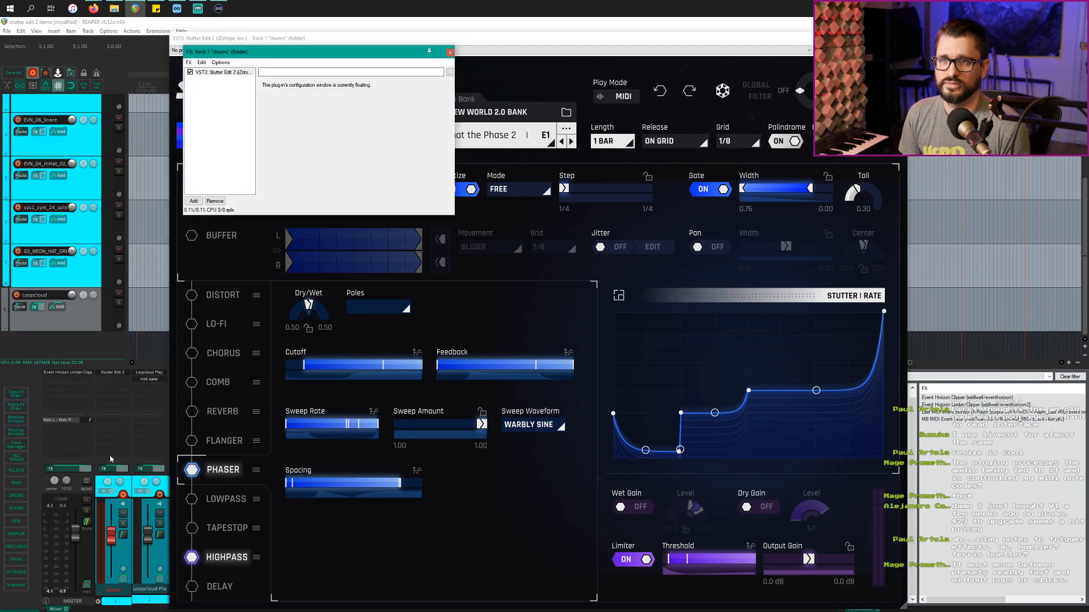
left_click_drag(263, 51, 277, 175)
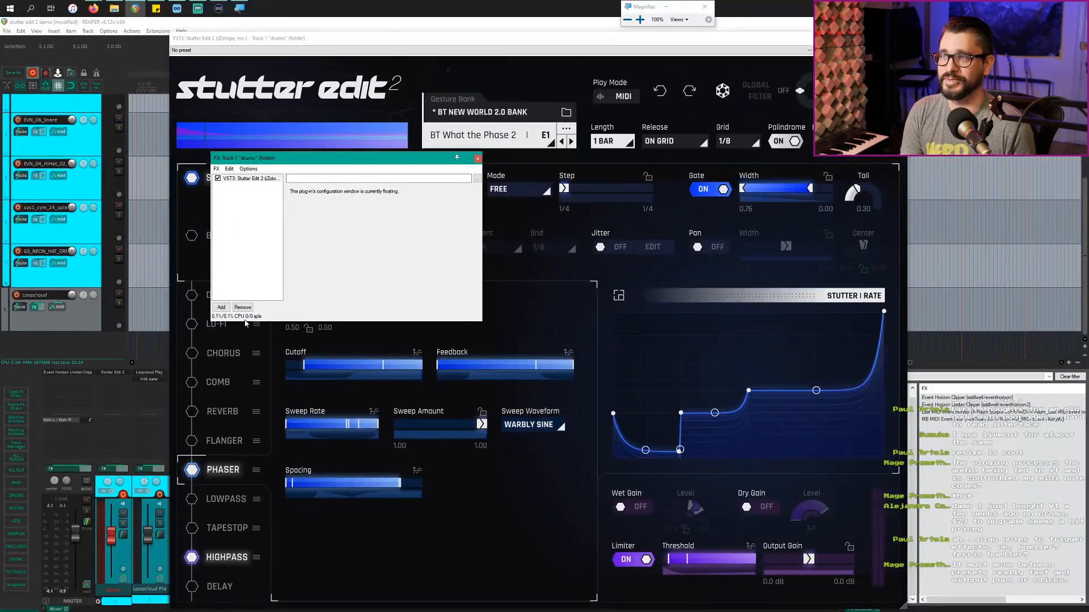
left_click(478, 158)
left_click(705, 6)
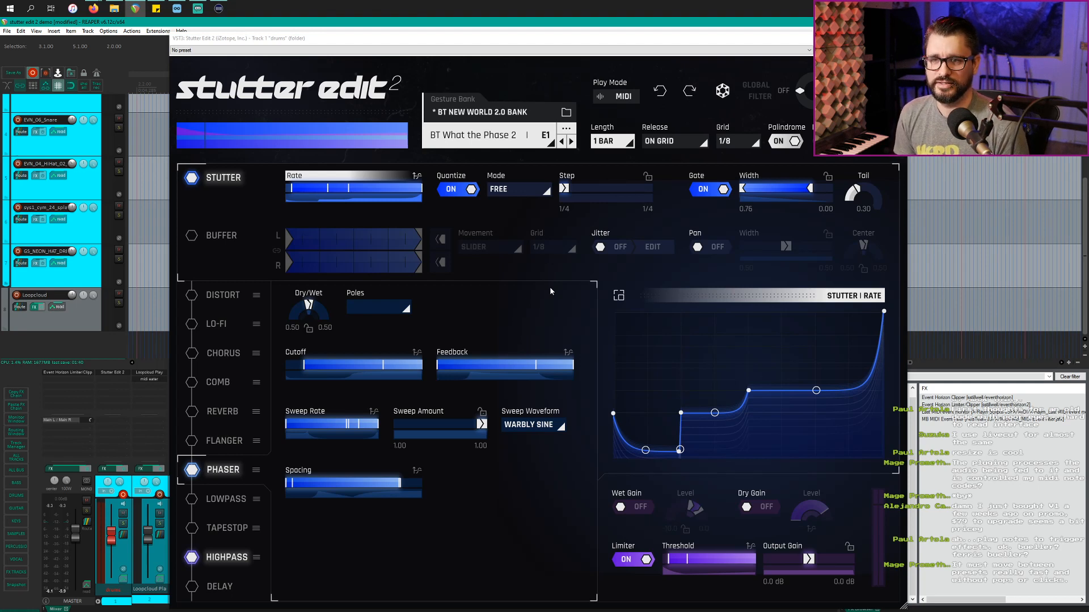
Enable the Distort module and disable the Stutter module for the BT What the Phase 2 gesture.
left_click(222, 295)
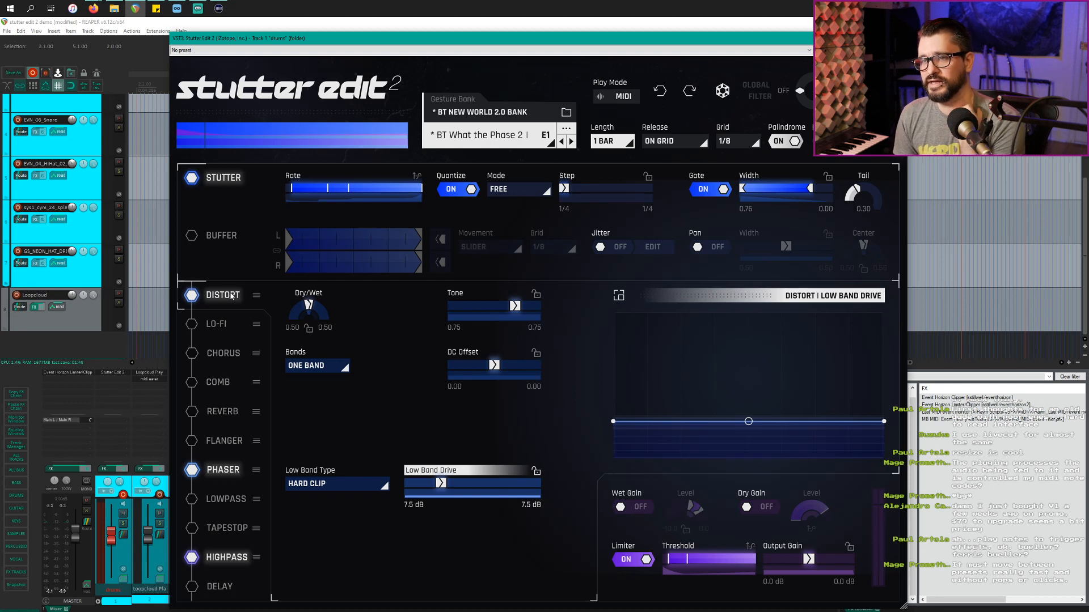
left_click(192, 179)
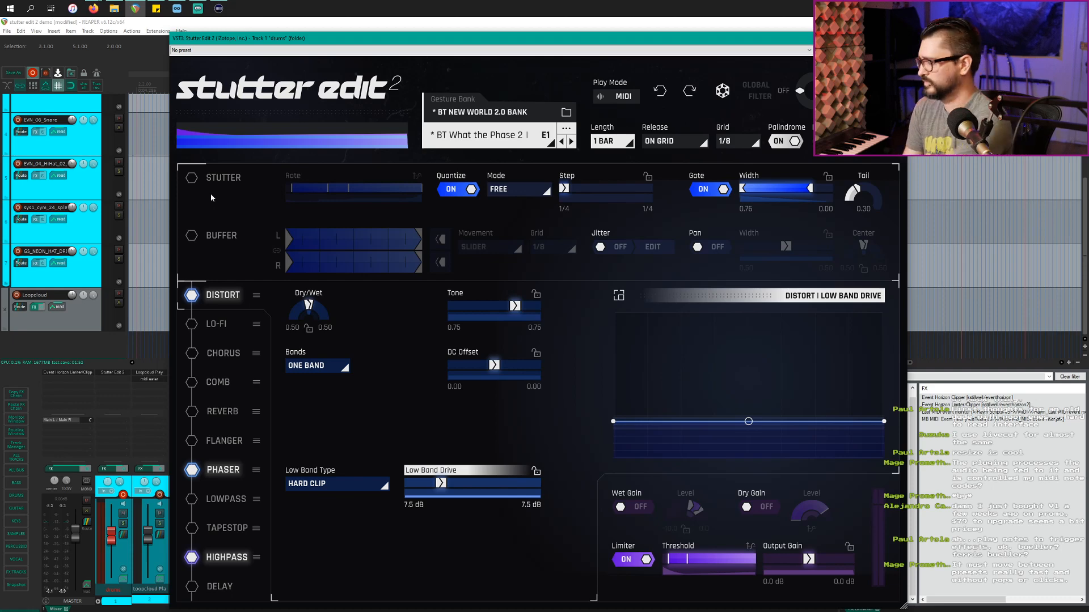
Browse the factory gesture banks, expanding the Vocals and the Bass, Beats, and Instruments categories.
left_click(459, 133)
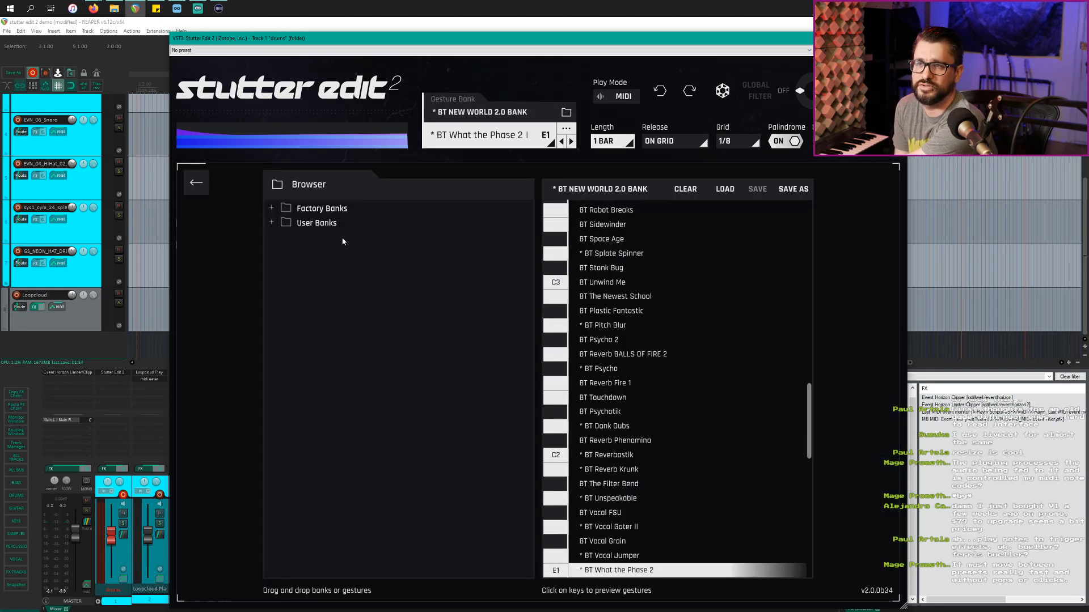
left_click(331, 210)
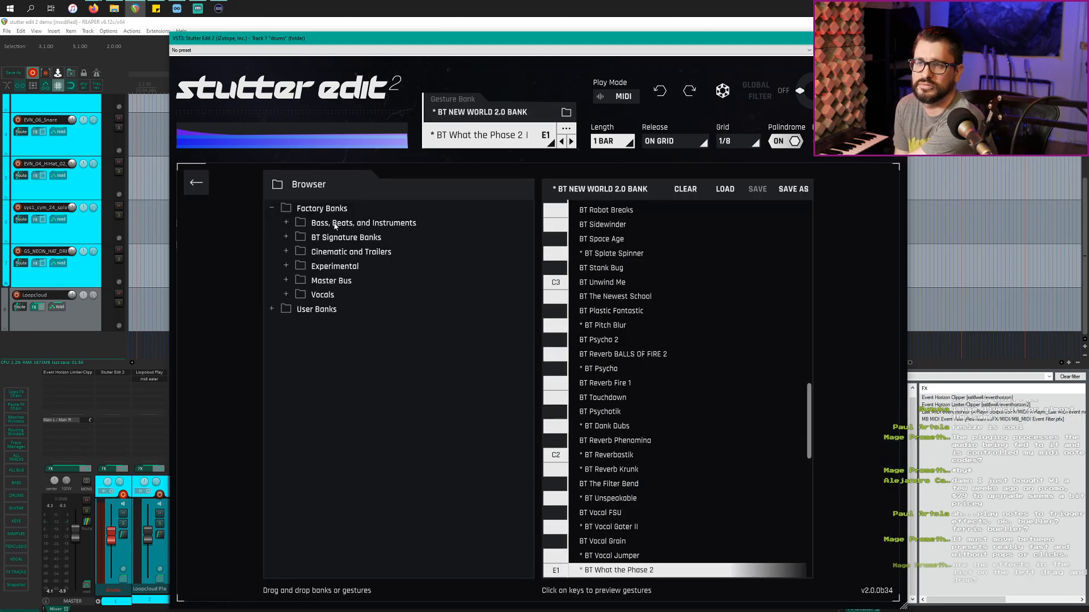
left_click(319, 296)
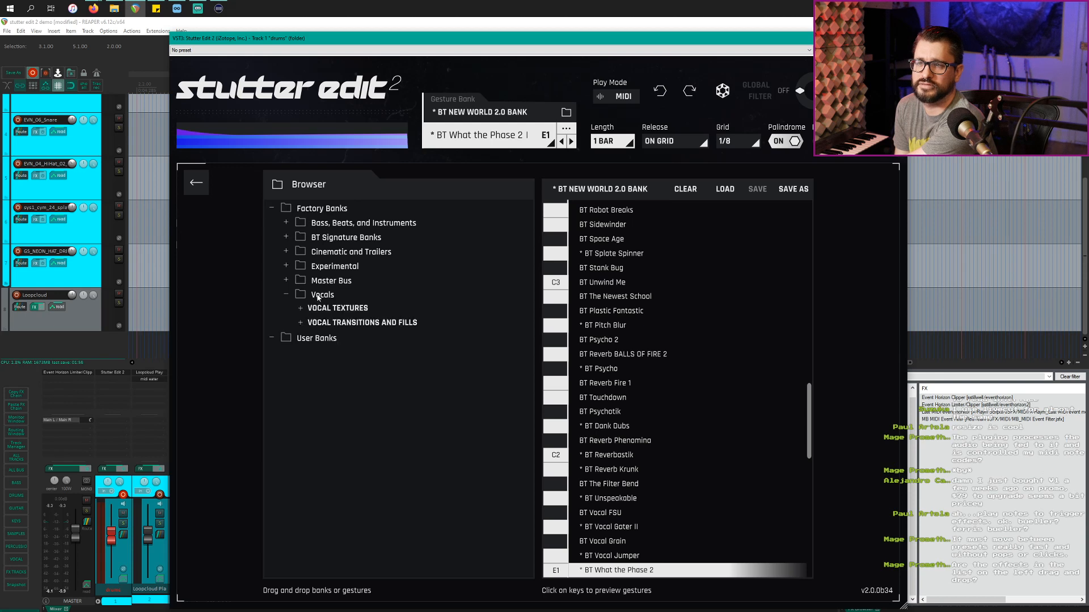
left_click(335, 223)
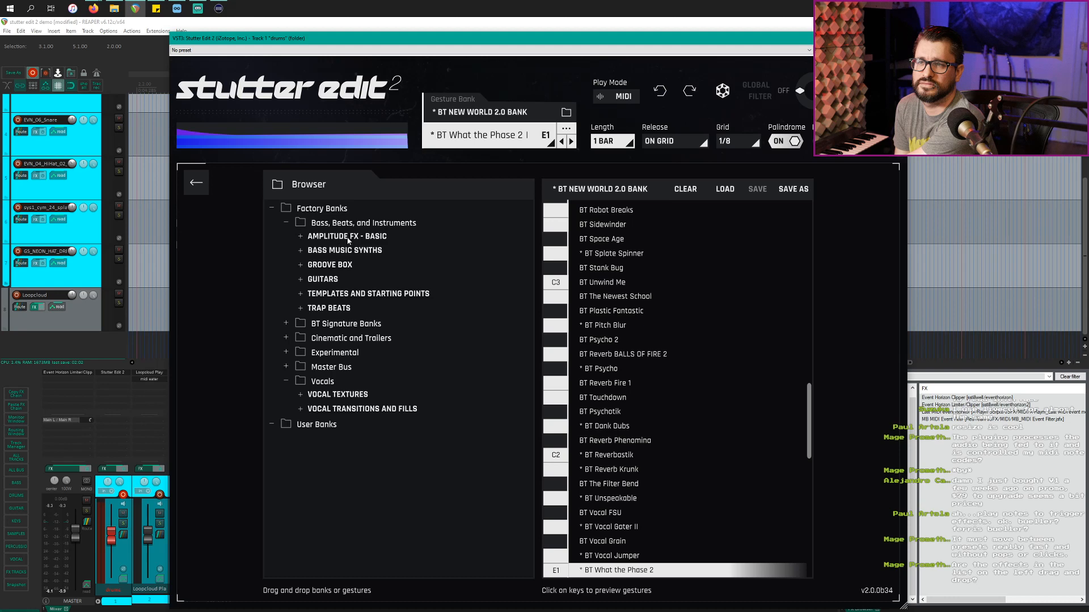
Select the empty C0 gesture slot, enable its Distort module and audition it with the drums loop.
scroll(602, 312, "down", 8)
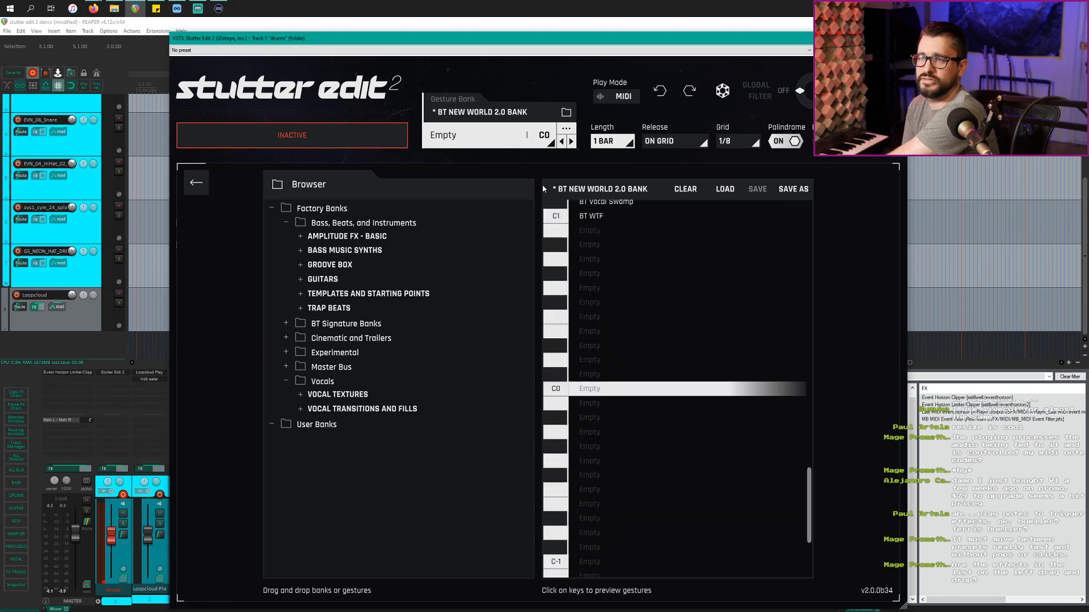
left_click(196, 182)
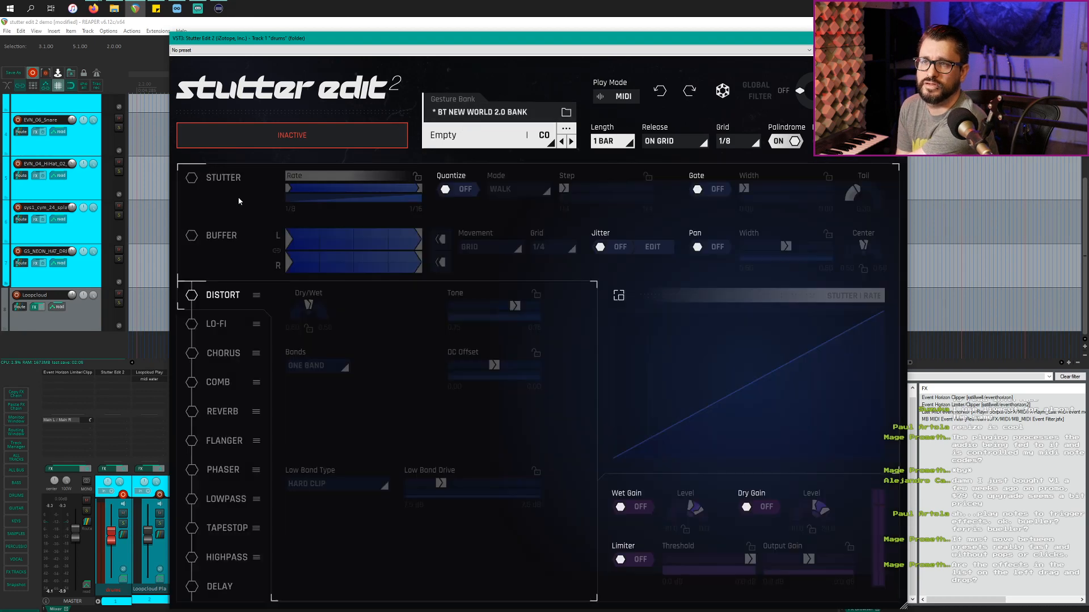
left_click(187, 298)
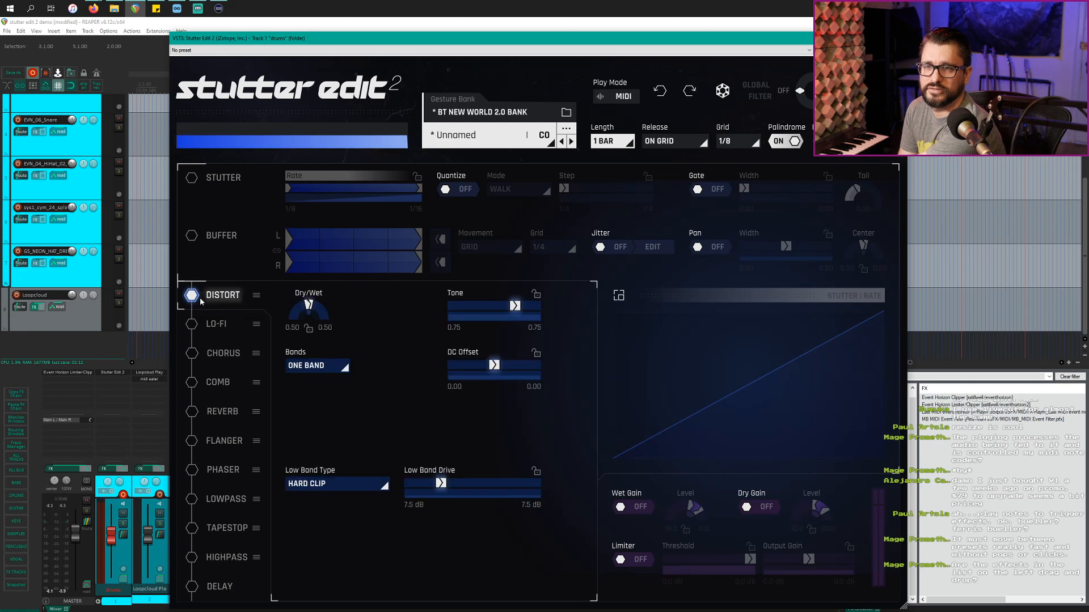
key("space")
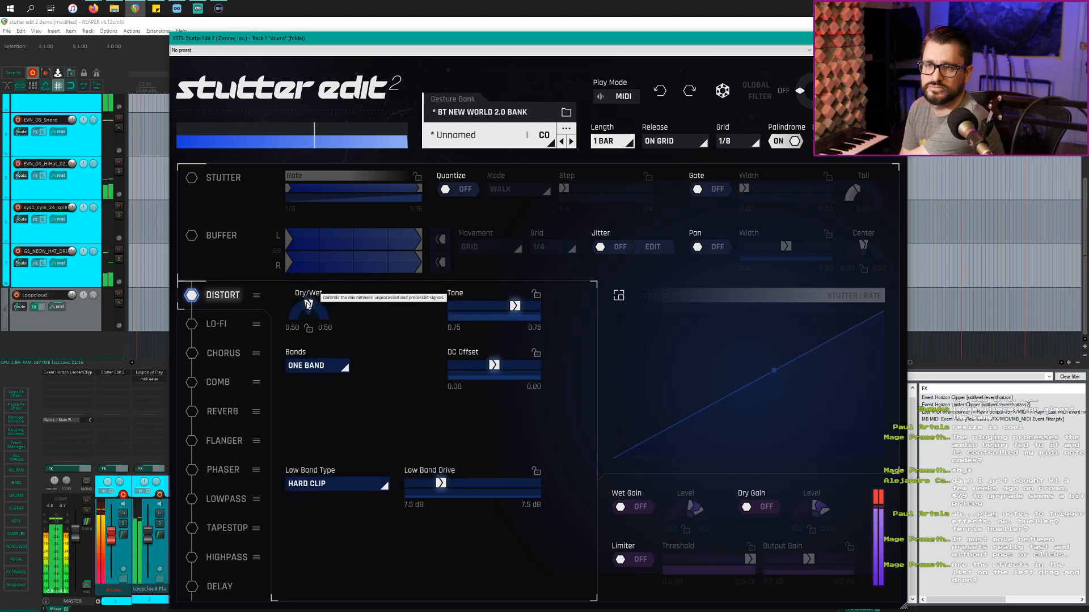
Ramp Distort's Dry/Wet from 0.58 to 0.19 and its Tone from 0.27 to 0.75, bending the Tone curve downward.
left_click_drag(311, 305, 341, 321)
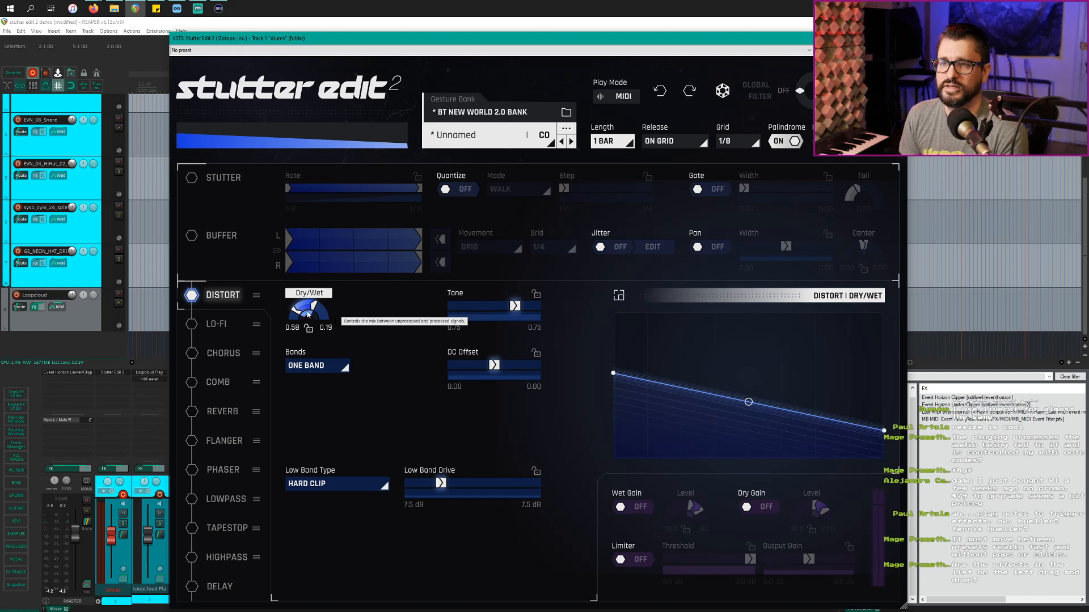
left_click_drag(513, 306, 473, 313)
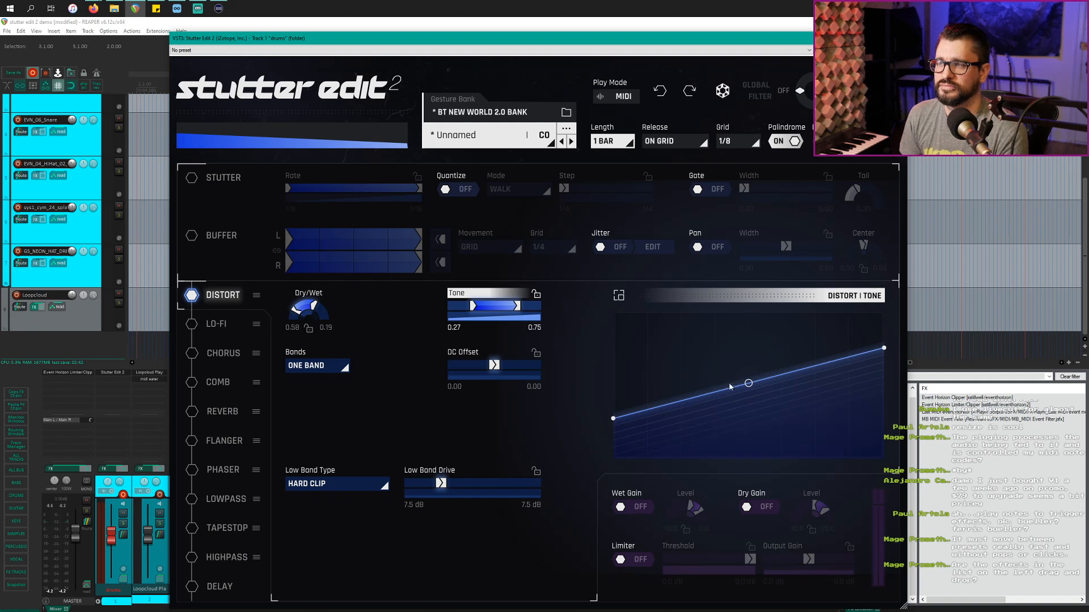
left_click_drag(749, 384, 775, 400)
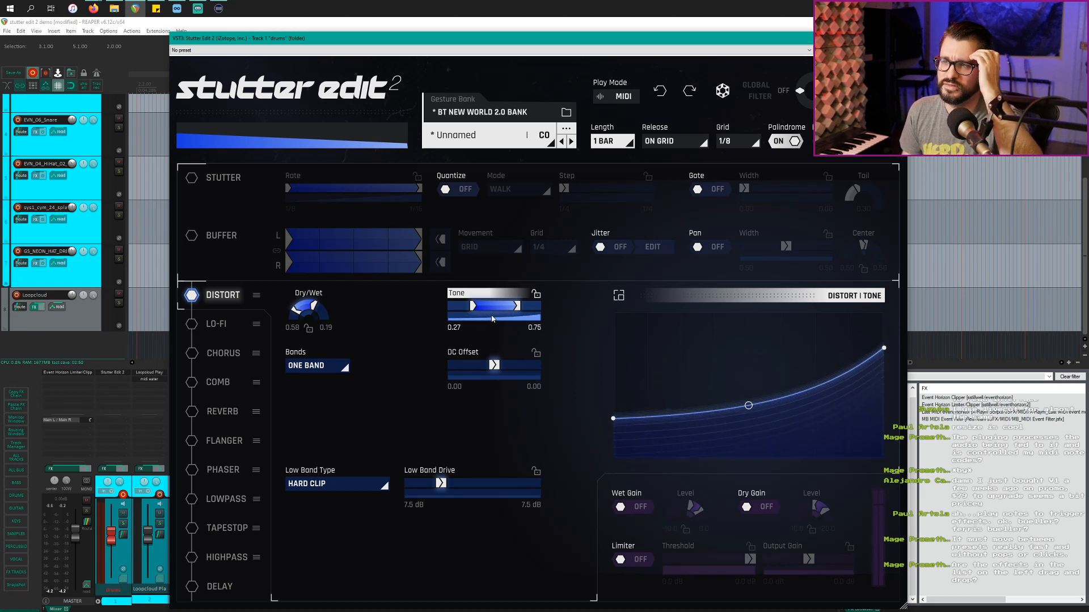
Open the Distort Tone curve in the full editor and apply the preset shape with one wide dip followed by irregular narrow peaks.
left_click(513, 318)
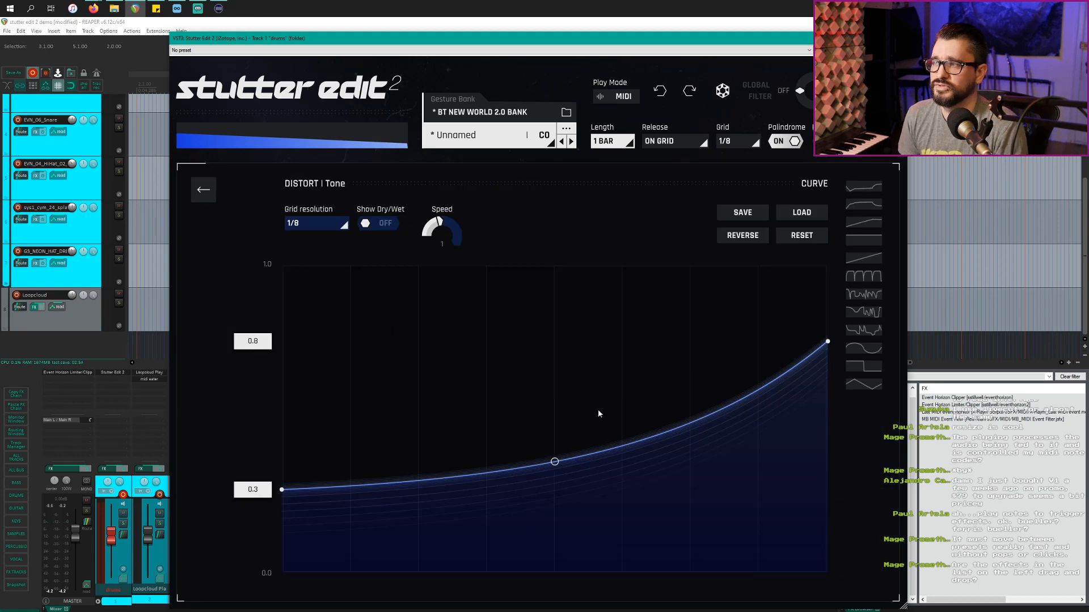
left_click(863, 278)
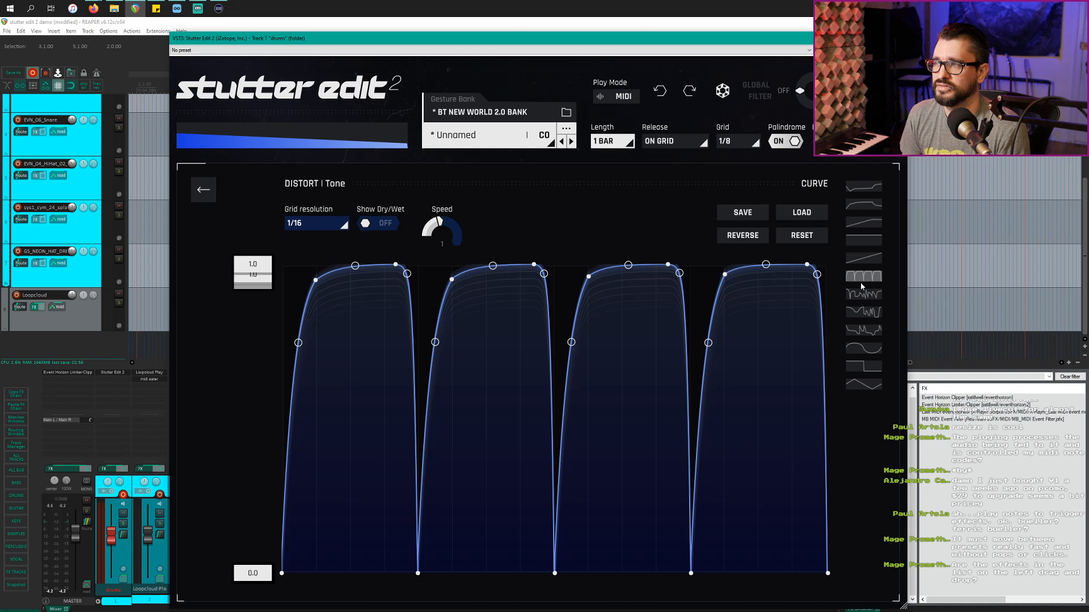
left_click(867, 315)
left_click(802, 213)
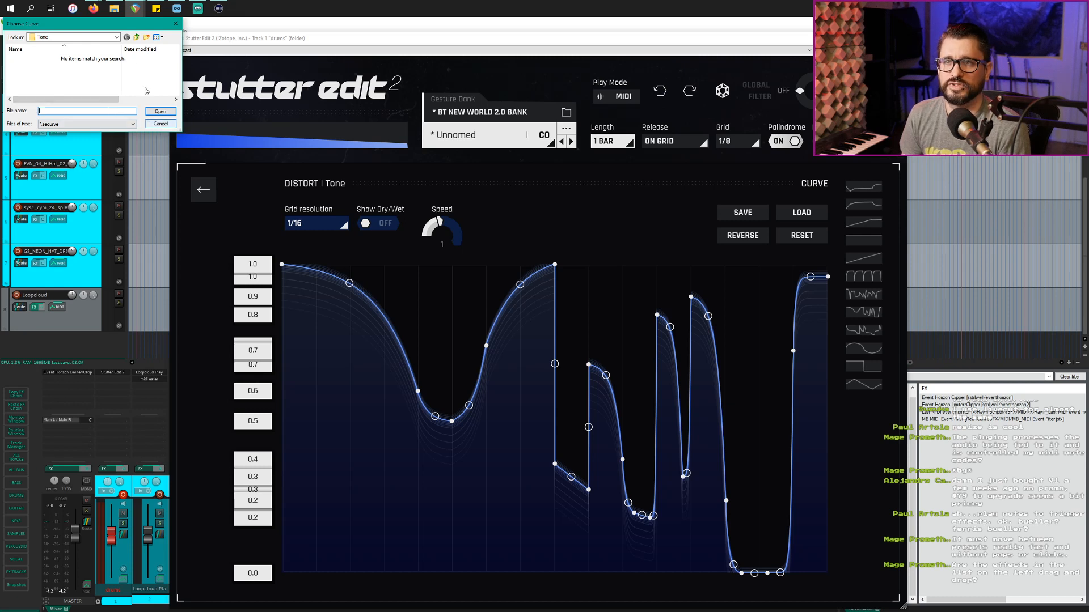
left_click_drag(112, 27, 491, 257)
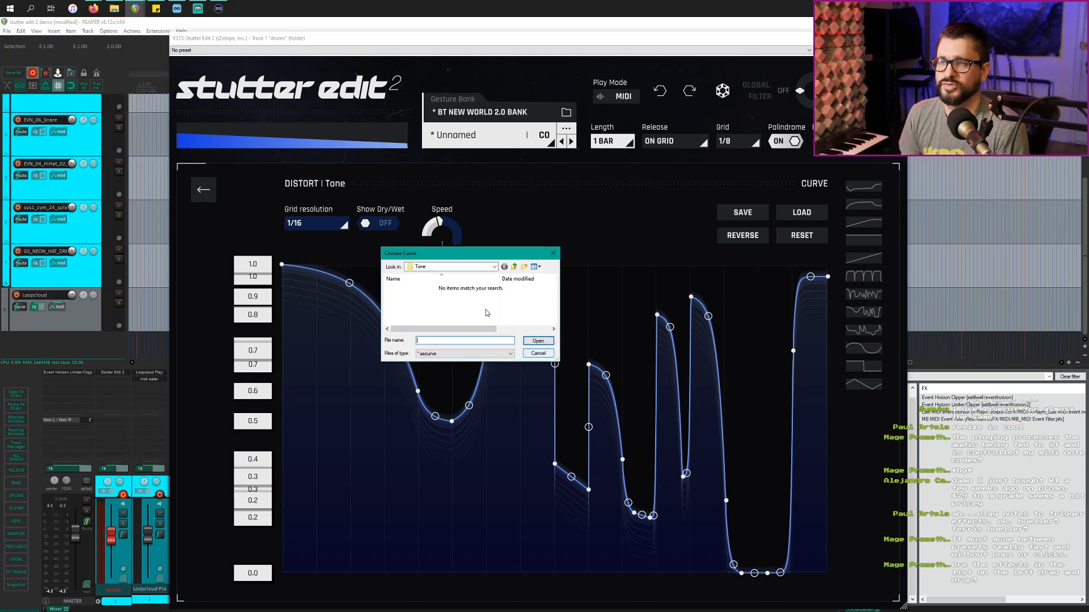
left_click(538, 353)
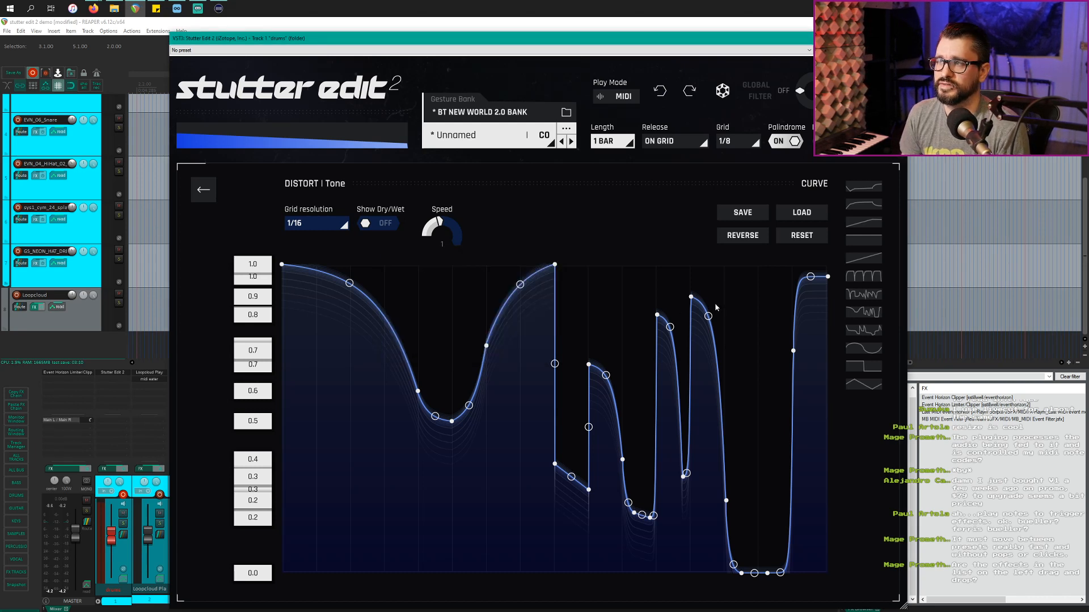
Reverse the Tone curve, set its Speed to 1.25, and play the drums loop from the Distort module view.
left_click(745, 237)
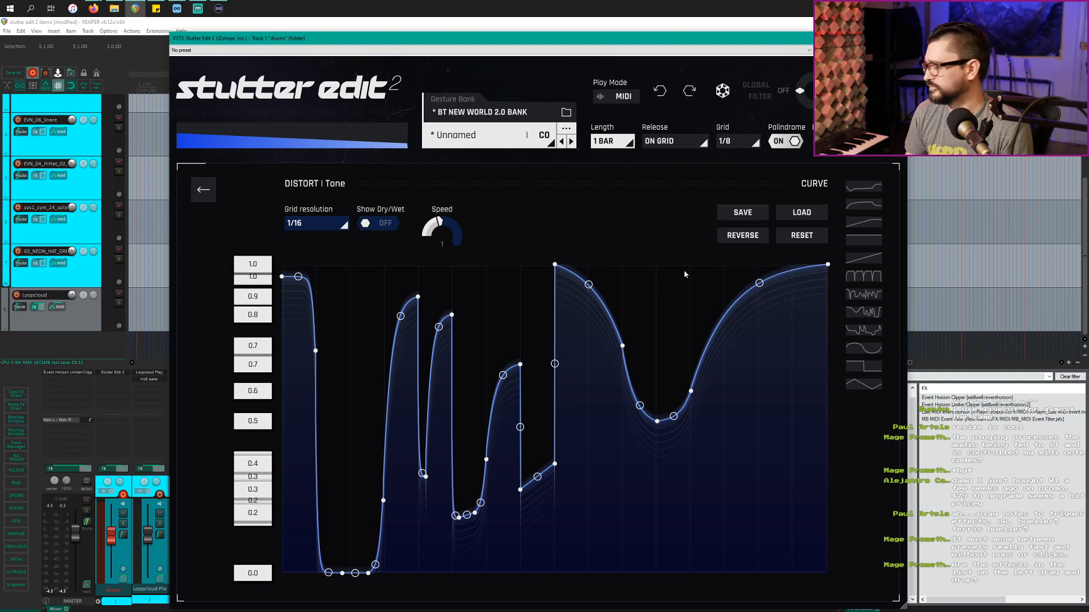
key("space")
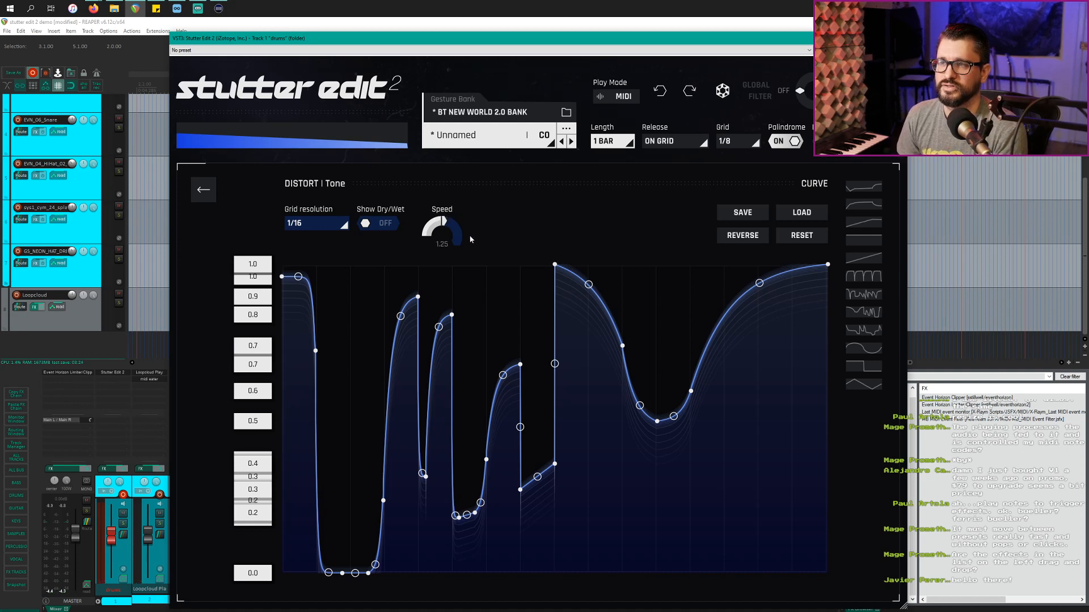
left_click(193, 191)
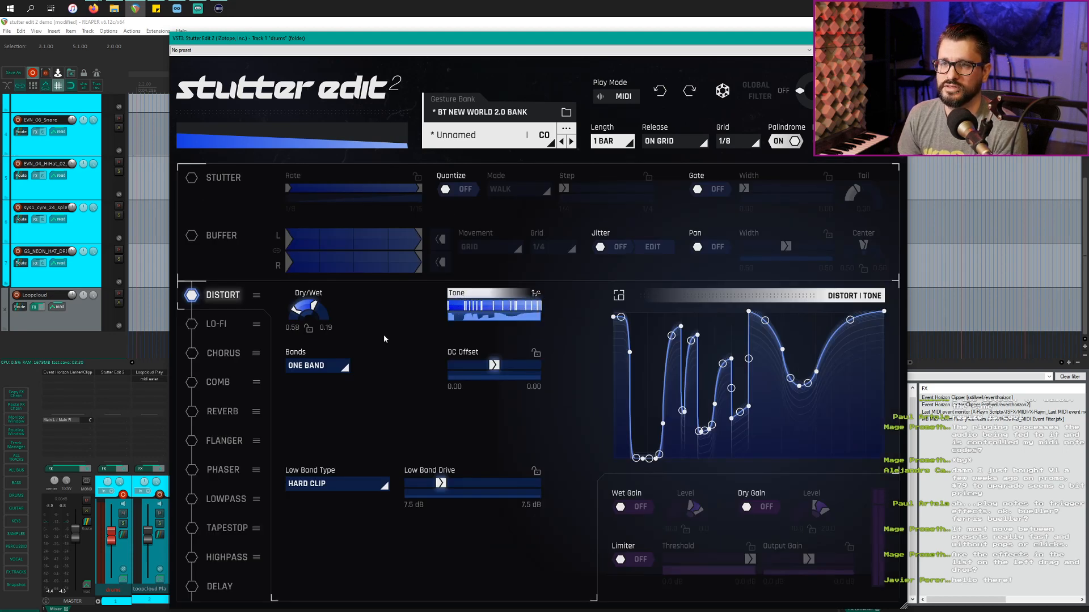
key("space")
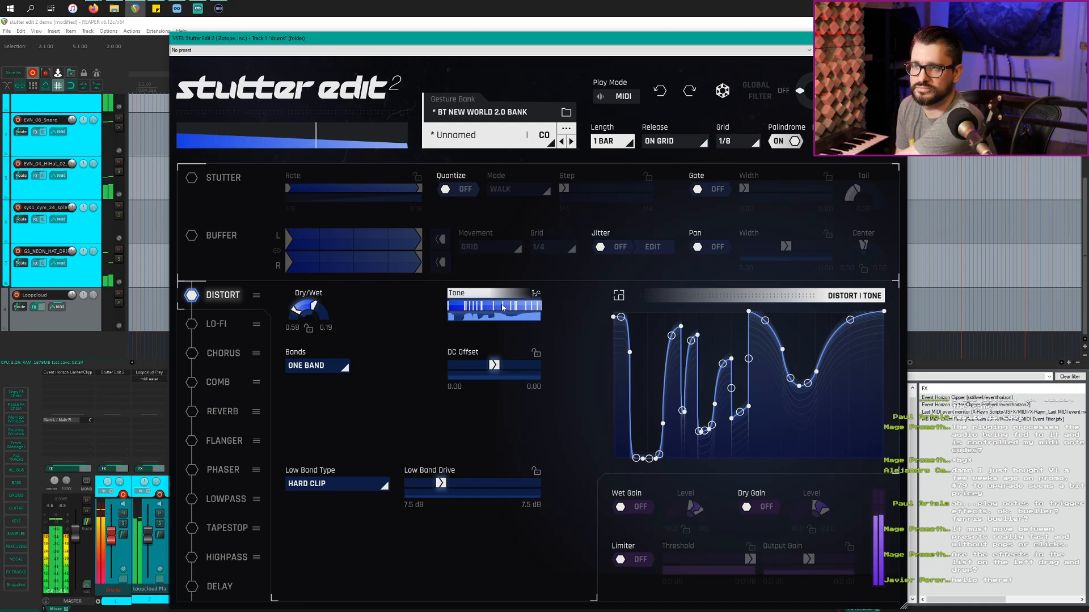
Ramp Distort's Low Band Drive from 0 dB to 21.03 dB and set the gesture Length to 1/4 after trying 1/2.
left_click_drag(441, 483, 501, 485)
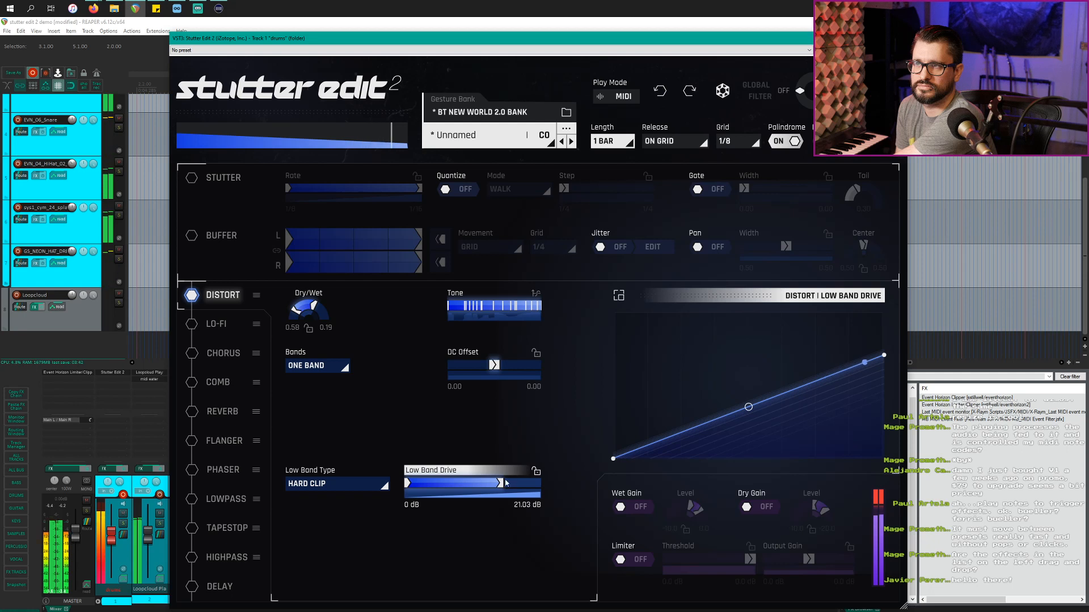
left_click(603, 142)
left_click(608, 213)
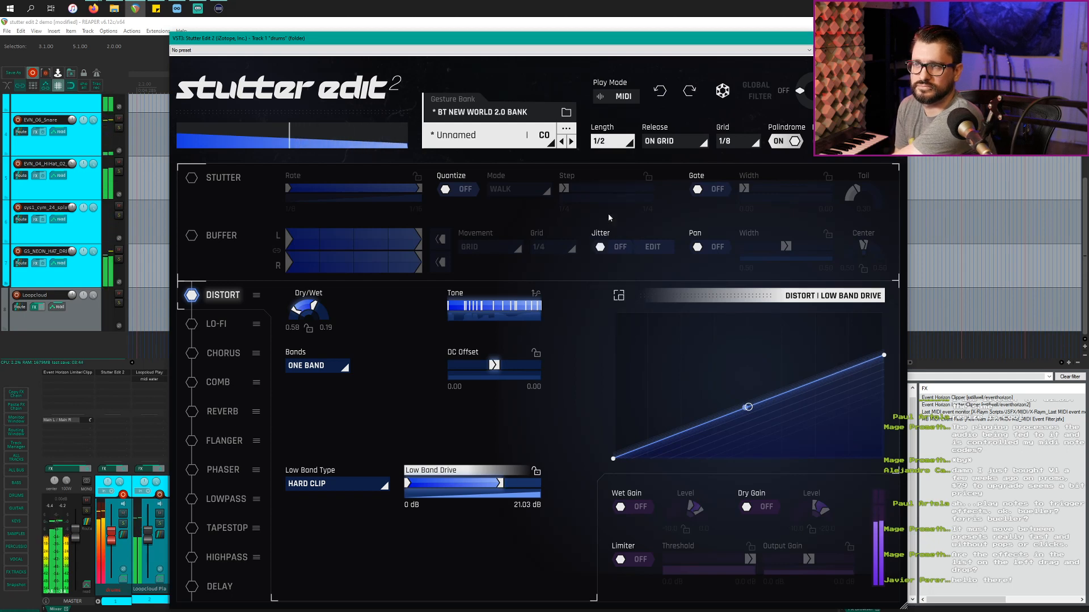
left_click(610, 143)
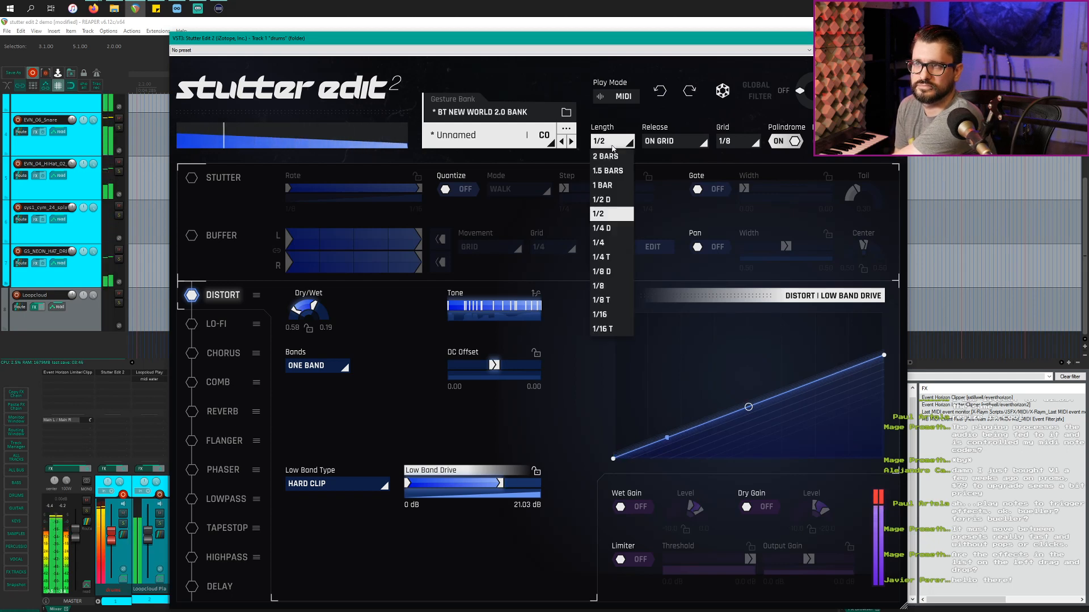
left_click(604, 244)
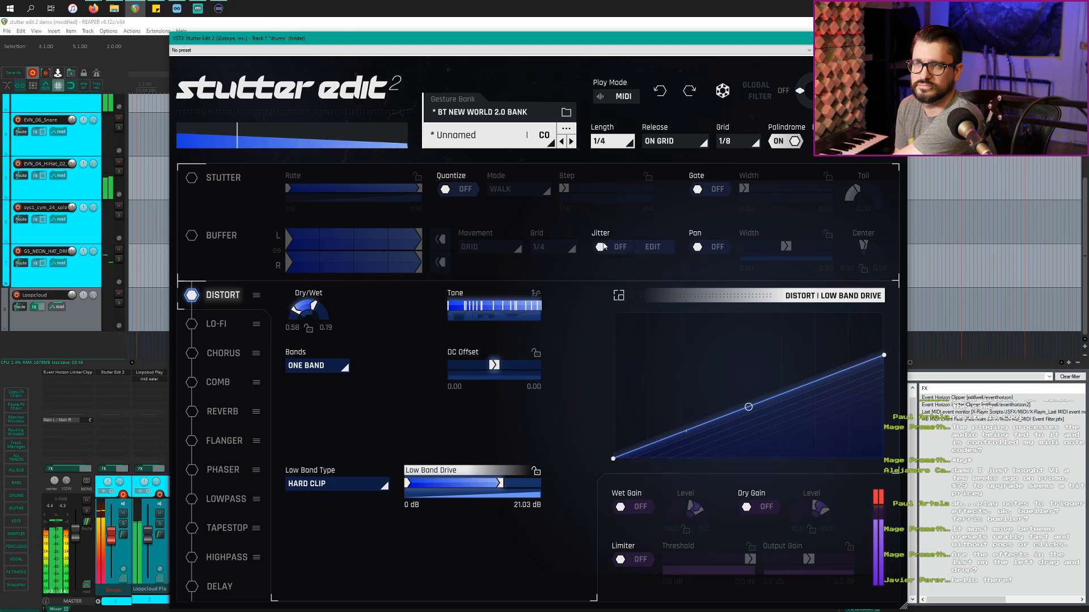
Audition Low Band Types such as Another One, Sandpaper, Plateau, Crunchy Bits and Cactus, then settle on Sine Shaper.
left_click(332, 484)
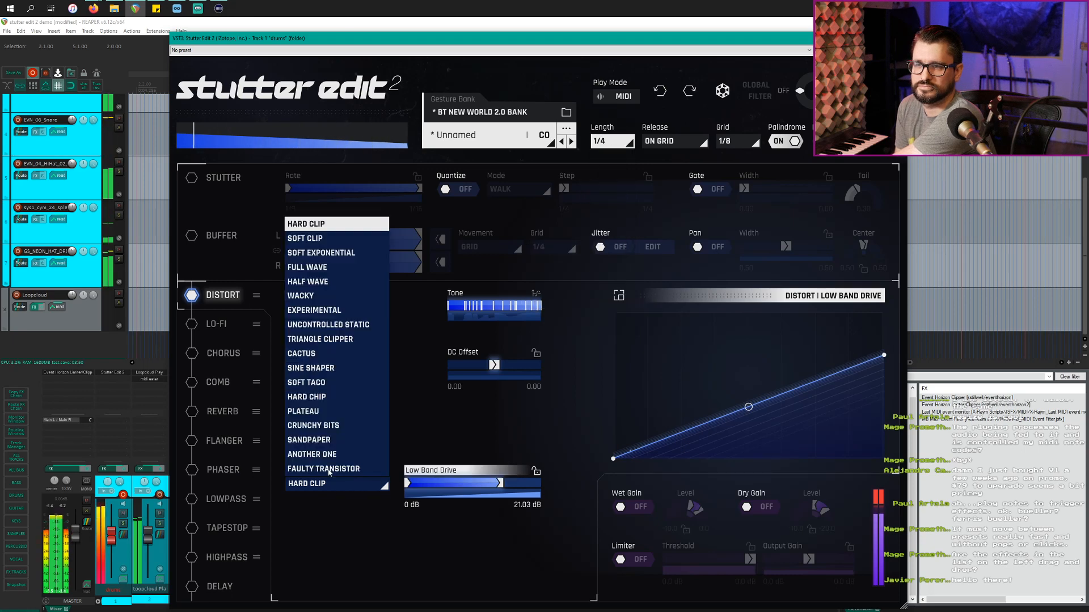
left_click(329, 469)
left_click(329, 483)
left_click(321, 455)
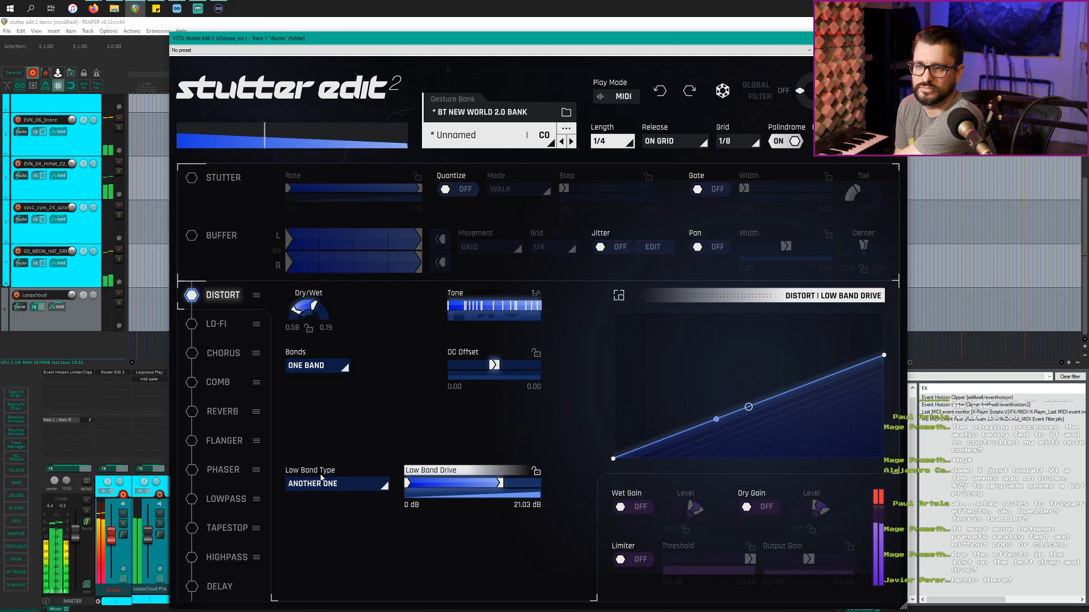
left_click(321, 481)
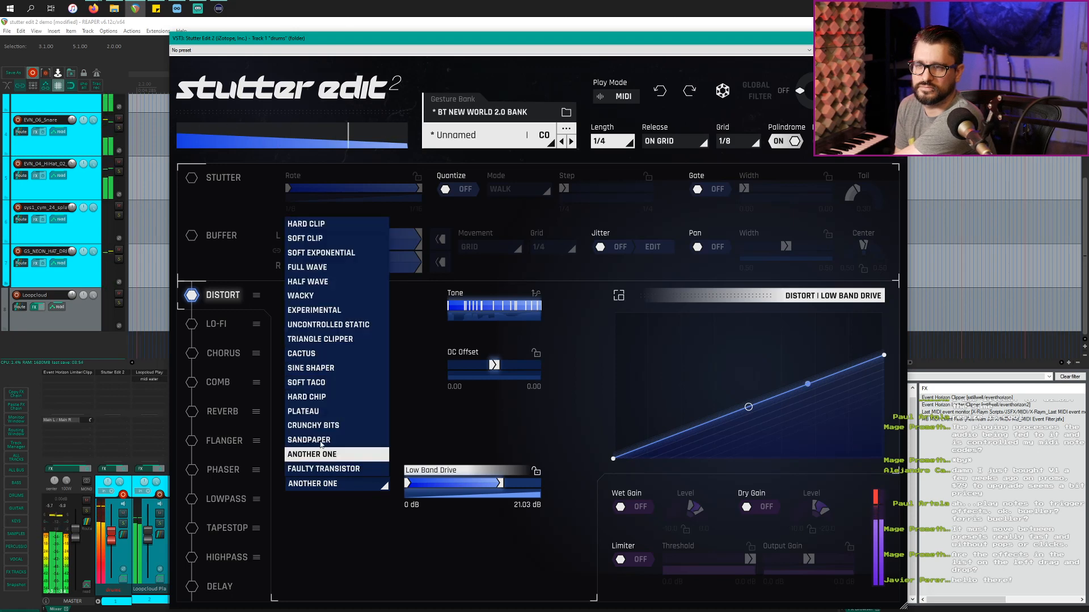
left_click(321, 442)
left_click(320, 484)
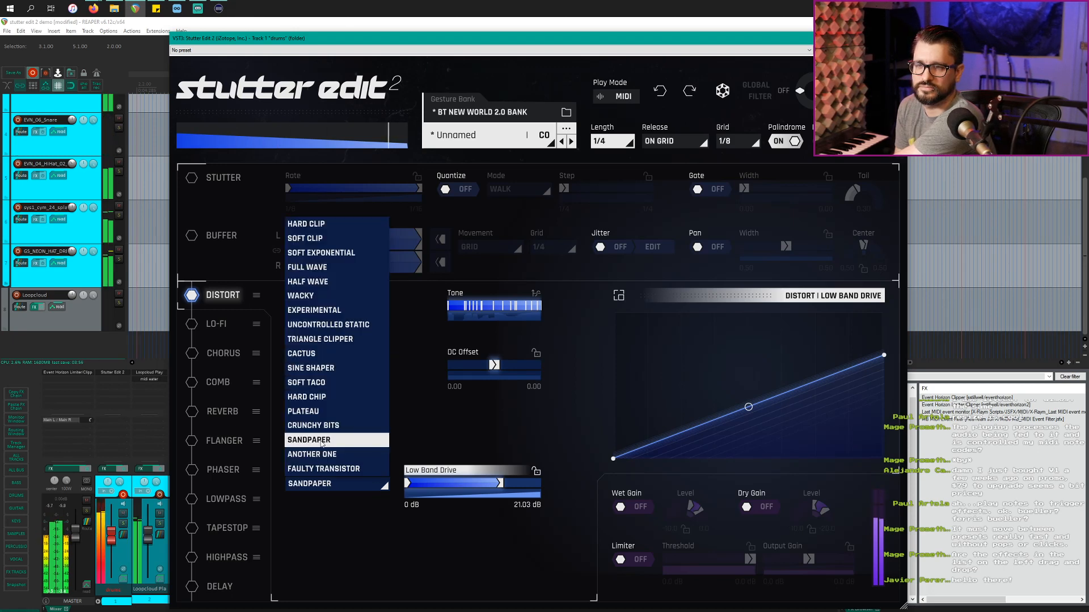
left_click(319, 416)
left_click(324, 485)
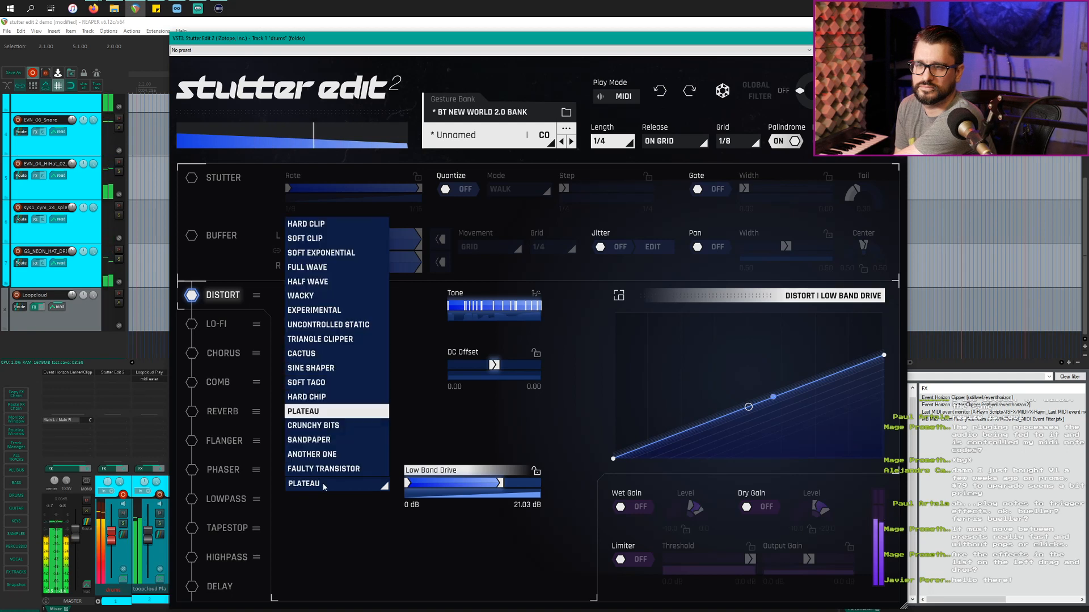
left_click(326, 426)
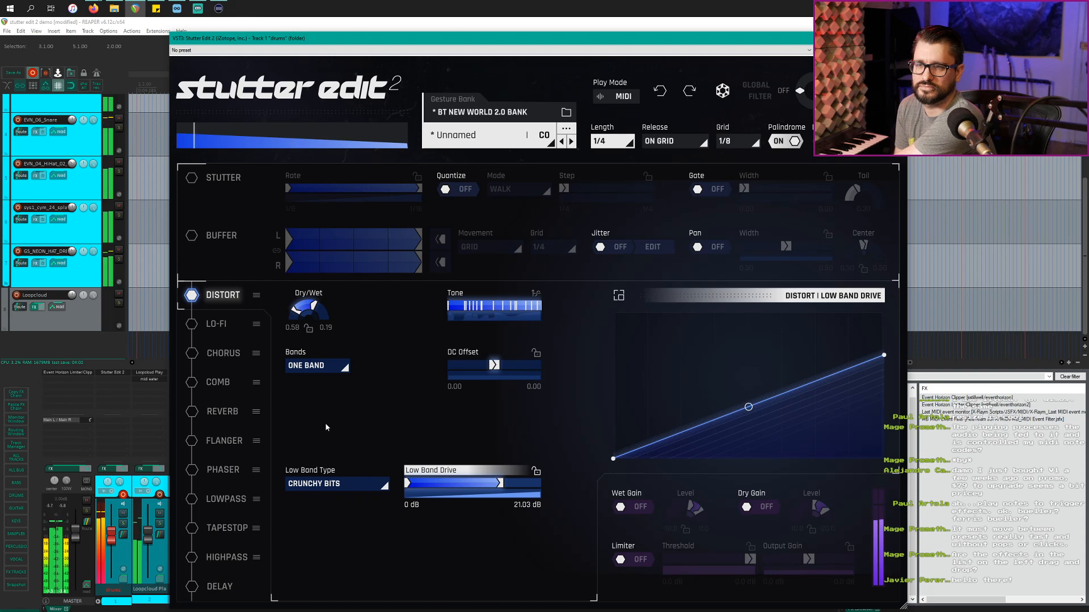
left_click(318, 487)
left_click(315, 356)
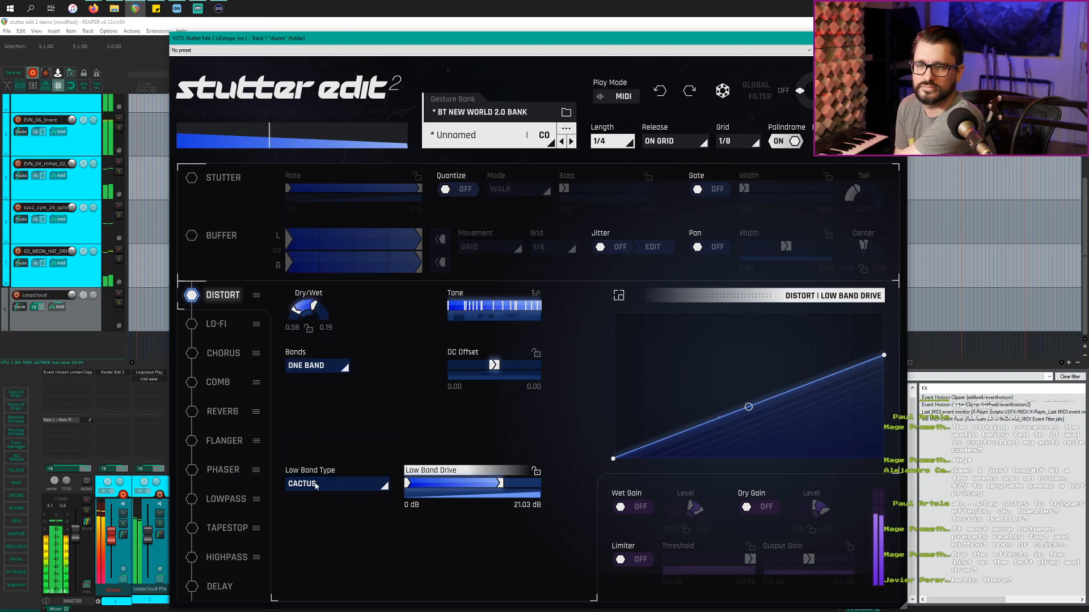
left_click(317, 484)
left_click(321, 369)
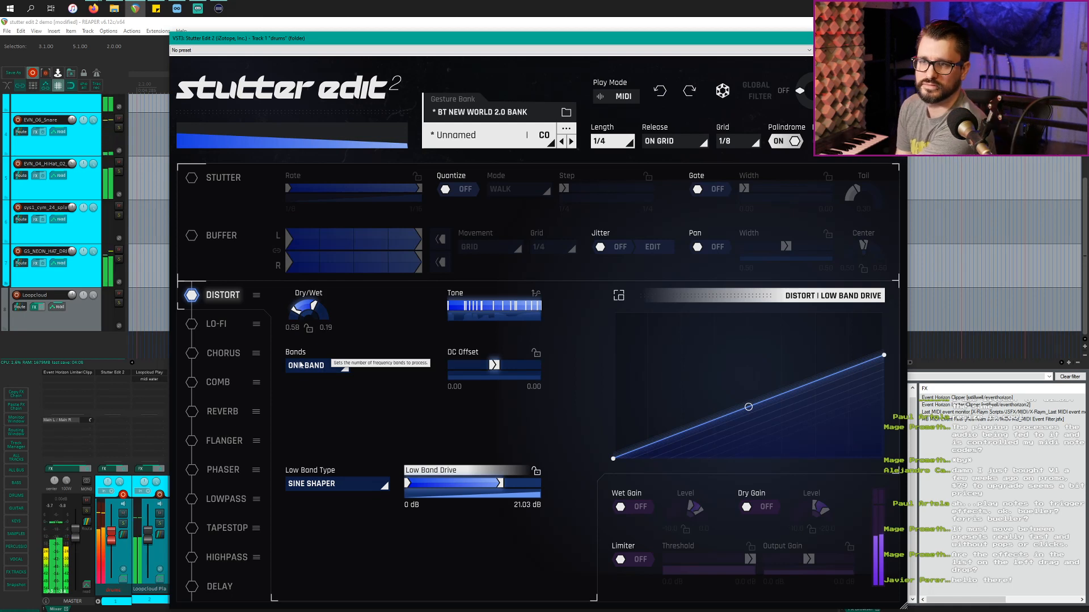
Switch Distort to Two Bands and ramp the High Band Drive from 16.65 dB to 24.12 dB.
left_click(316, 368)
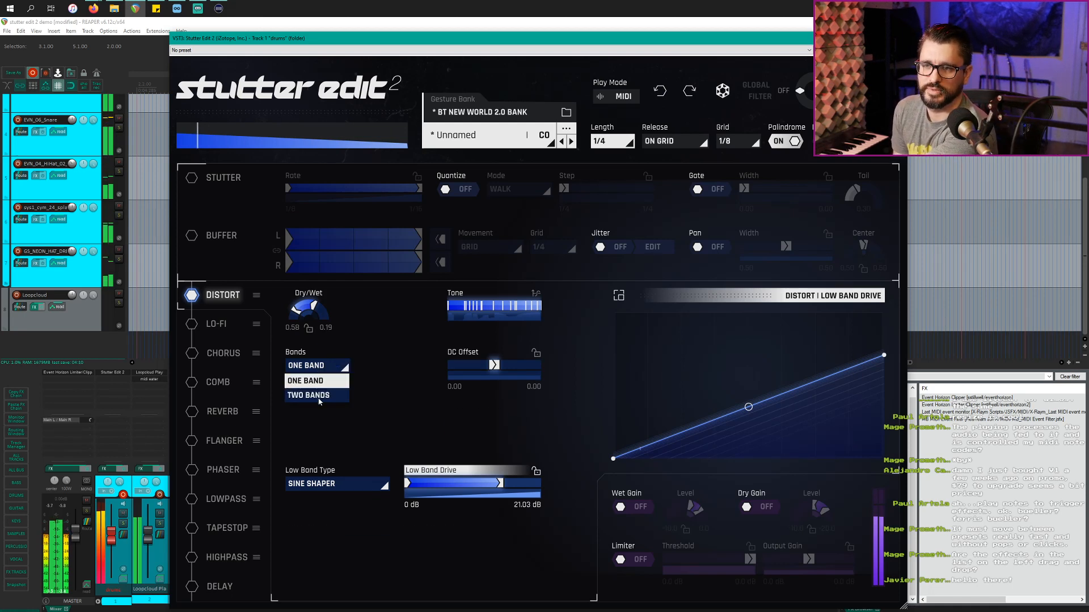
left_click(317, 397)
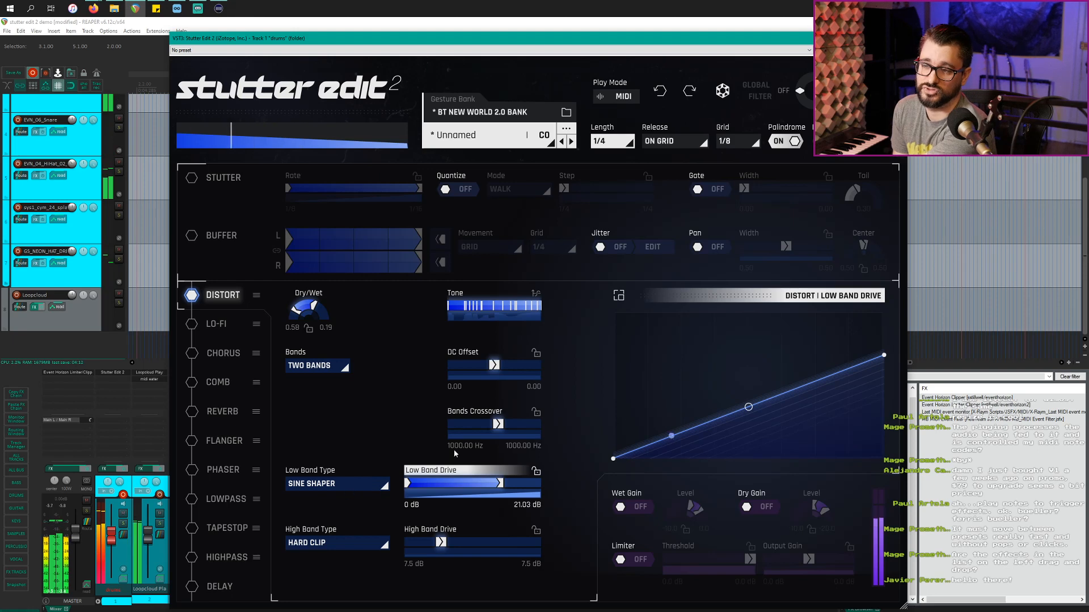
left_click_drag(446, 544, 515, 551)
left_click_drag(438, 544, 477, 543)
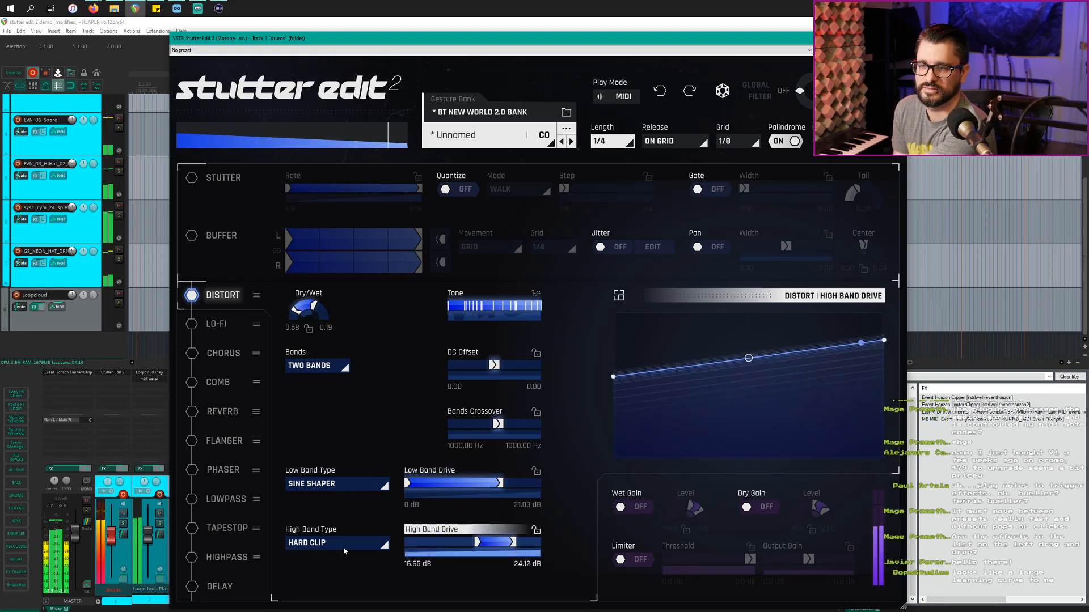
Set the High Band Type to Sandpaper and ramp the Bands Crossover from 20.13 Hz to 3596.68 Hz.
left_click(337, 544)
left_click(333, 501)
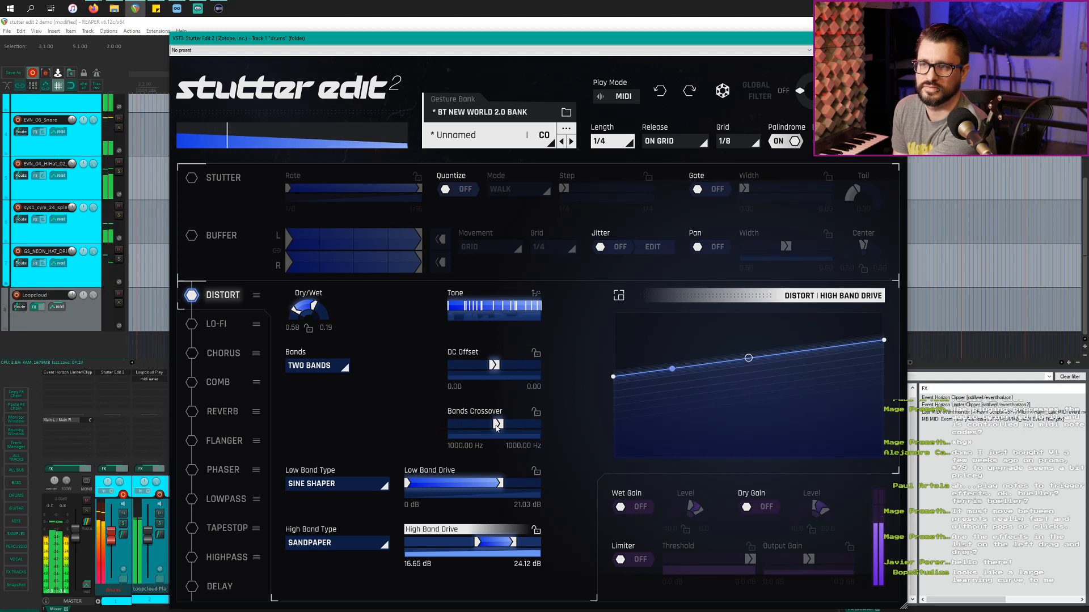
left_click(461, 425)
mouse_move(461, 427)
left_mouse_down()
mouse_move(516, 427)
mouse_move(457, 427)
left_mouse_up()
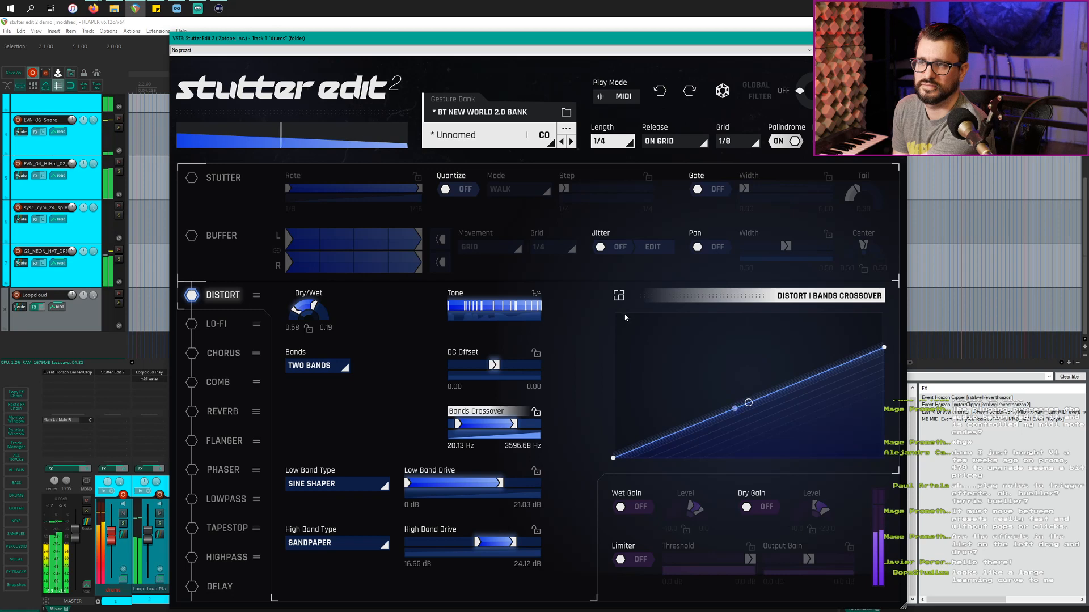
Reverse the Bands Crossover curve in the full curve editor and return to the module view.
left_click(620, 295)
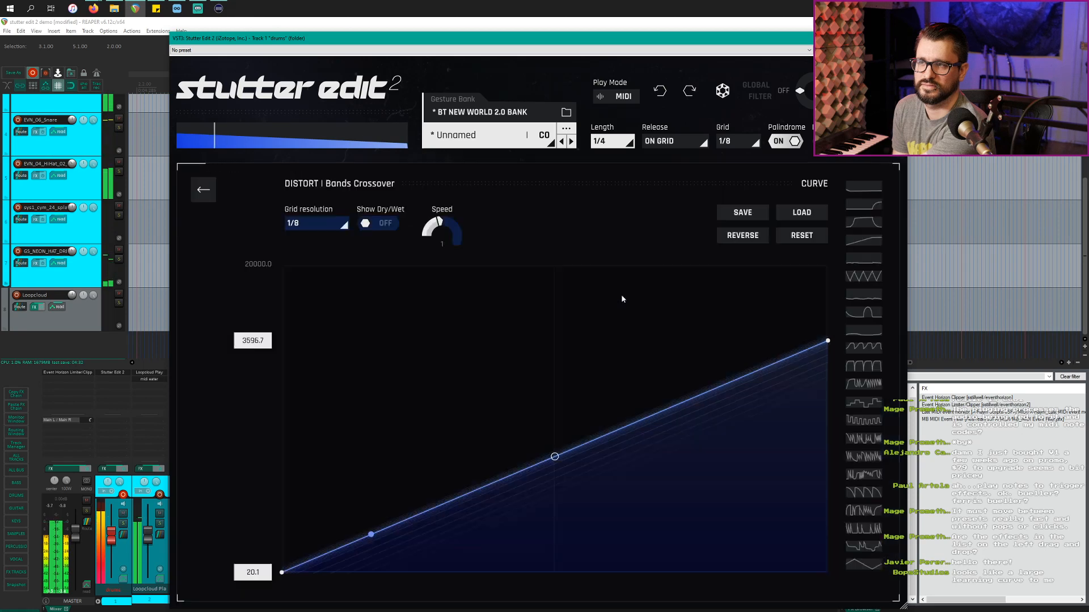
left_click(725, 236)
left_click(203, 190)
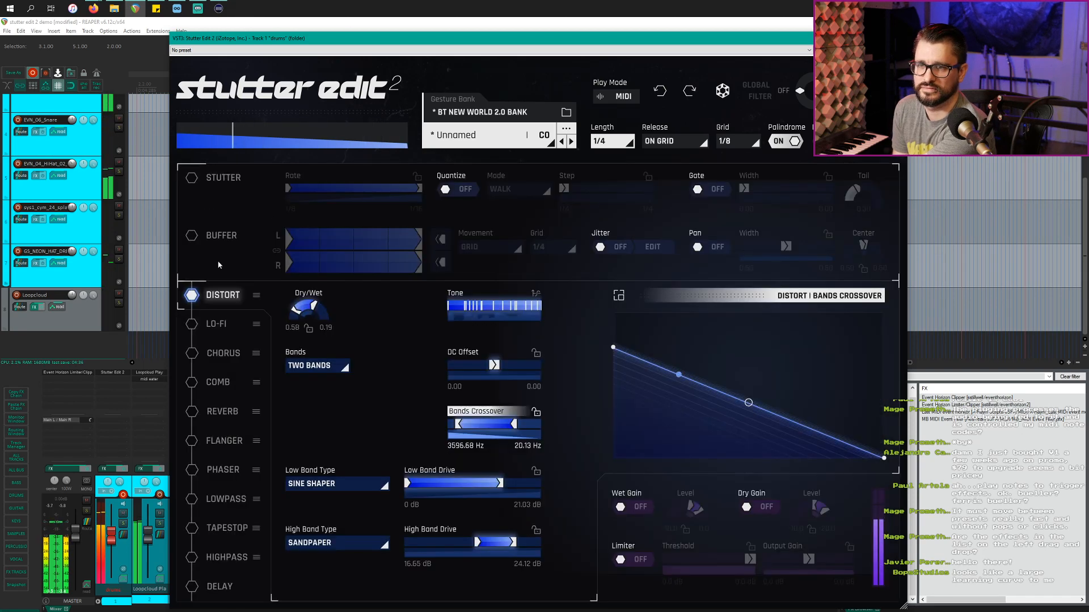
Disable Distort, show the Lo-Fi module, and move Chorus, Flanger and Lowpass ahead of it in the effects chain.
left_click(216, 323)
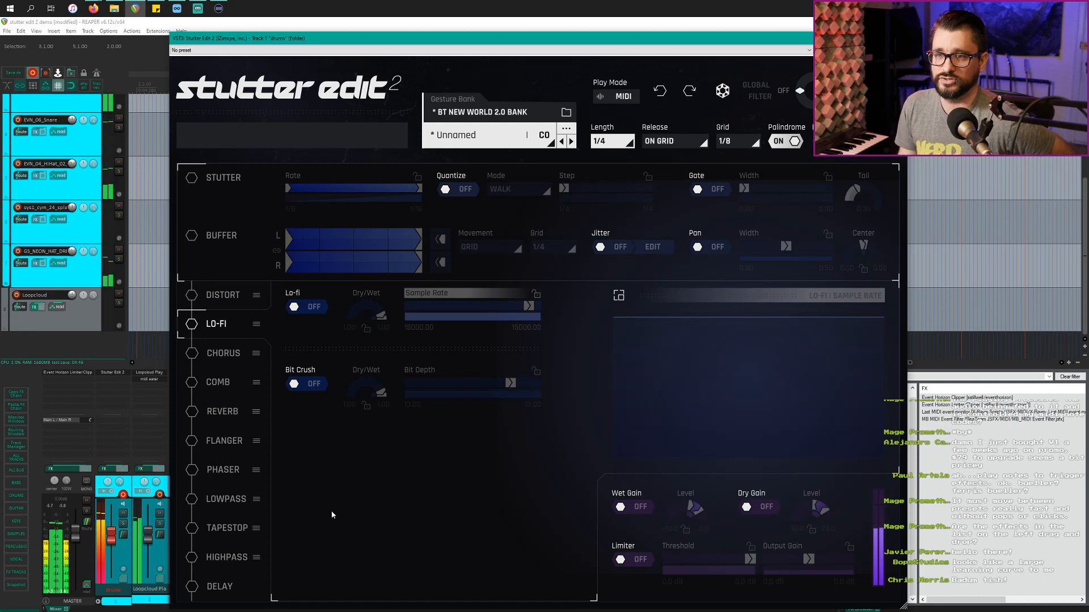
left_click_drag(256, 355, 251, 311)
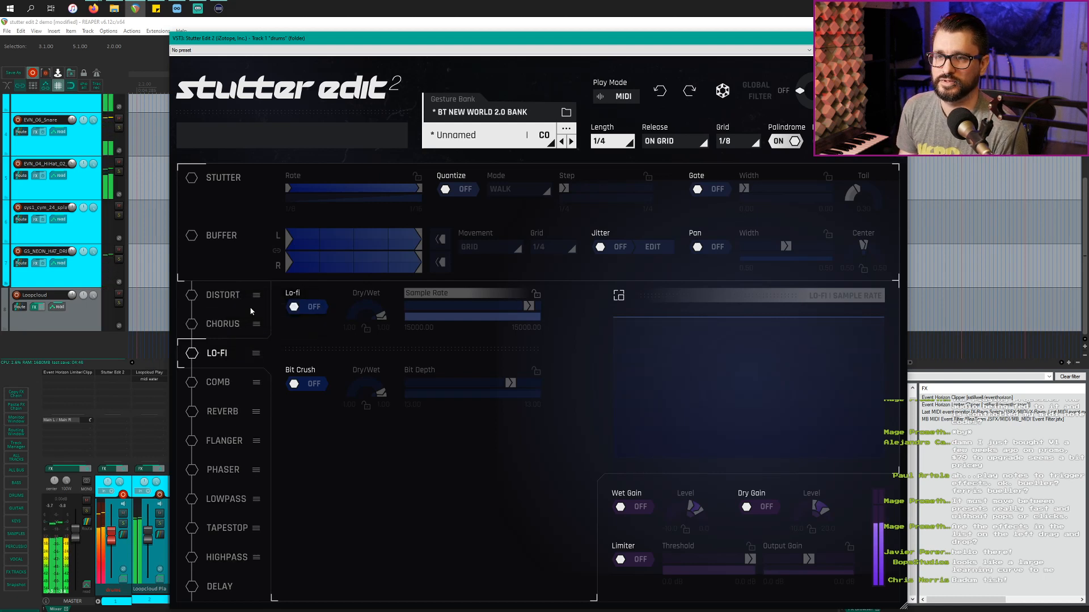
left_click_drag(256, 441, 252, 319)
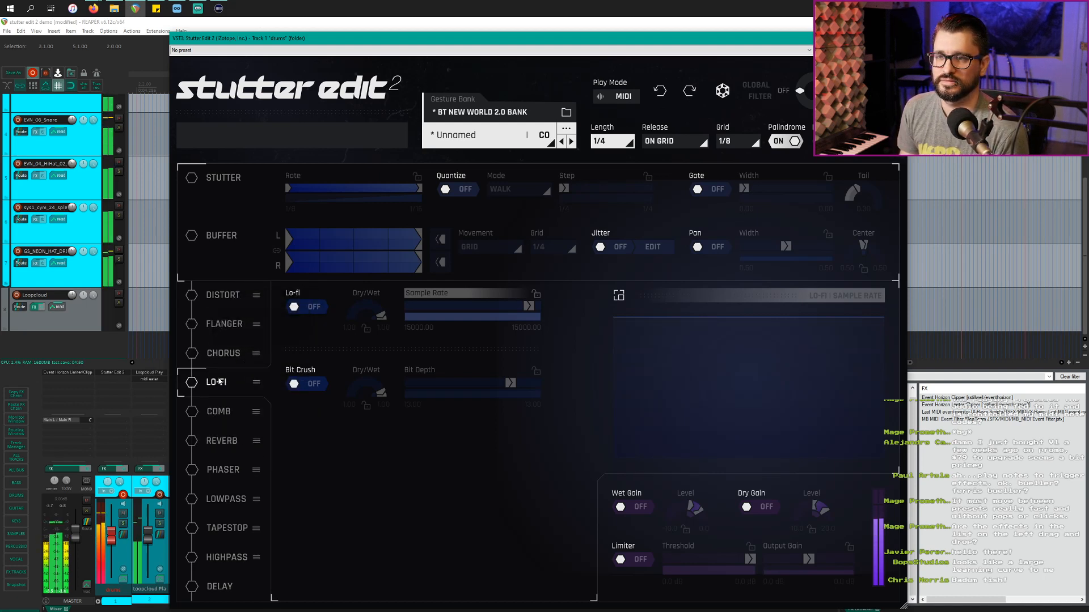
left_click_drag(258, 502, 228, 323)
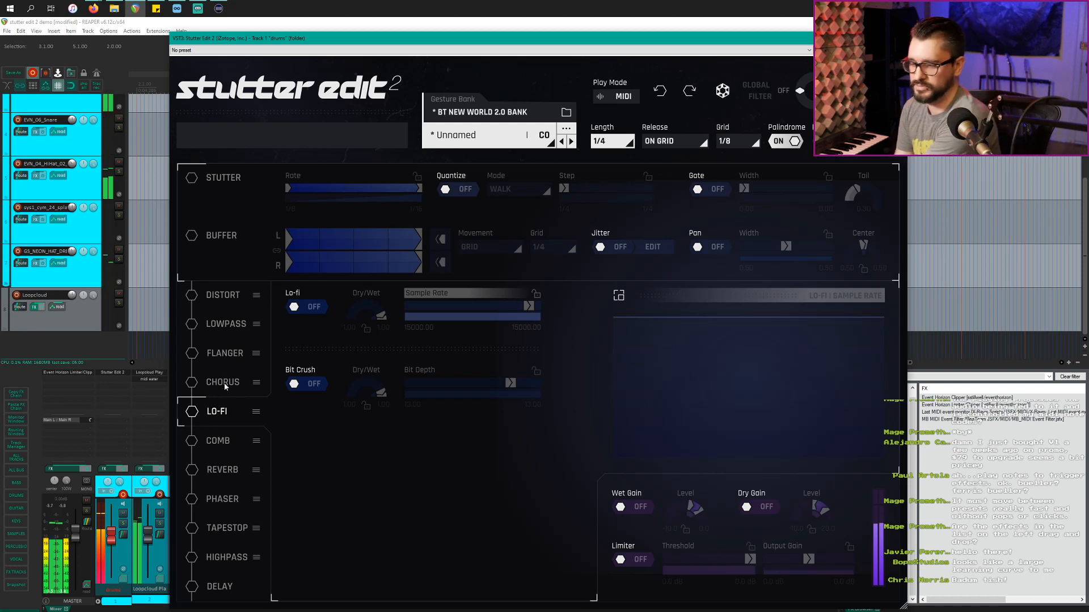
Enable the Lo-Fi module and move it directly below Distort in the effects chain.
left_click(192, 412)
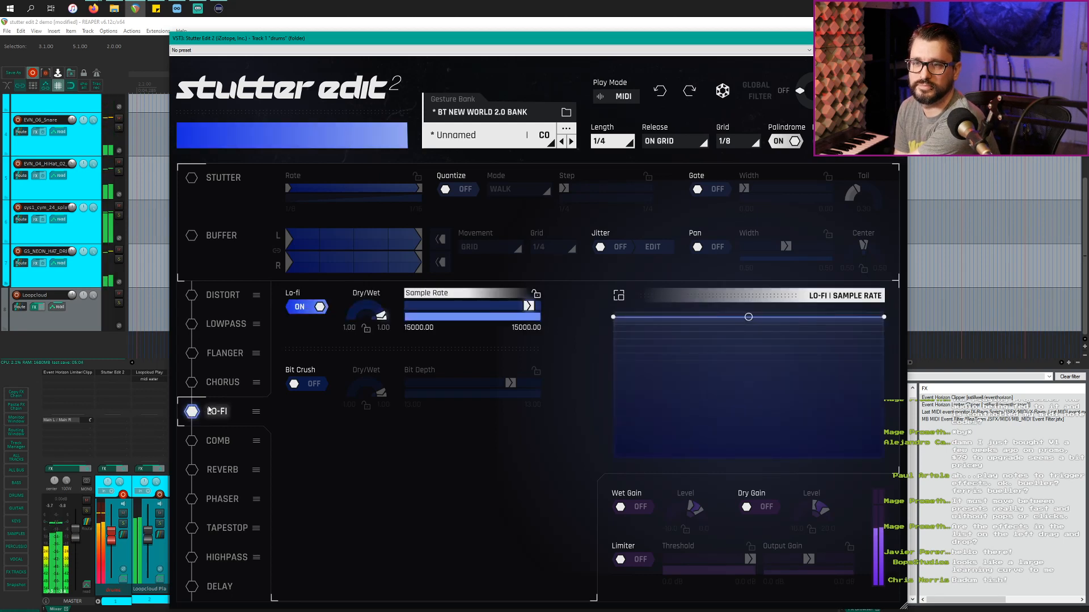
left_click_drag(256, 412, 253, 326)
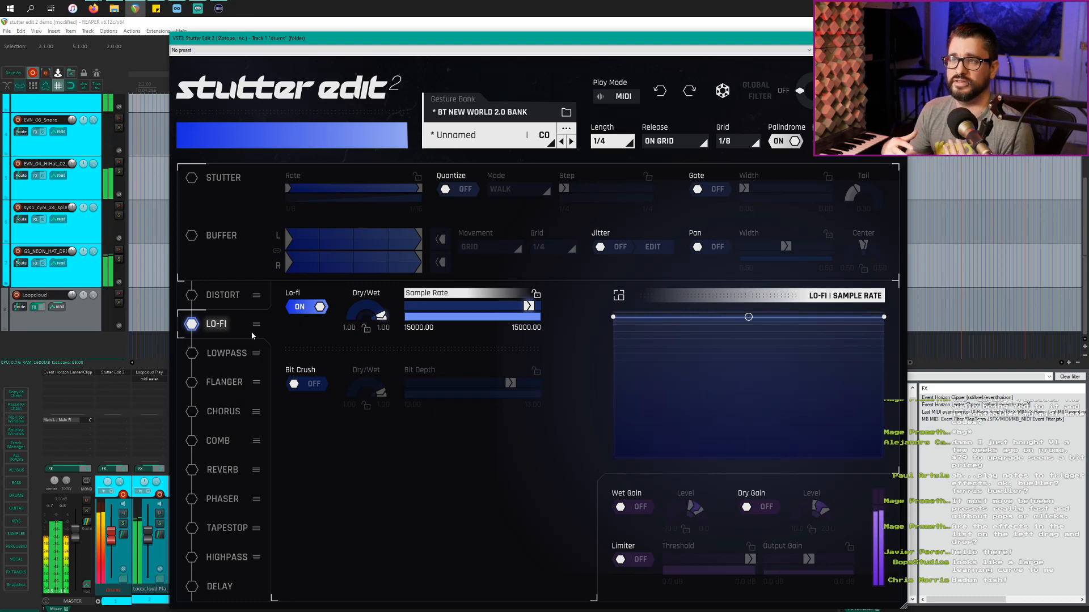
Browse every category of the factory gesture banks and the gestures mapped in the current bank, and return to the module view.
left_click(476, 111)
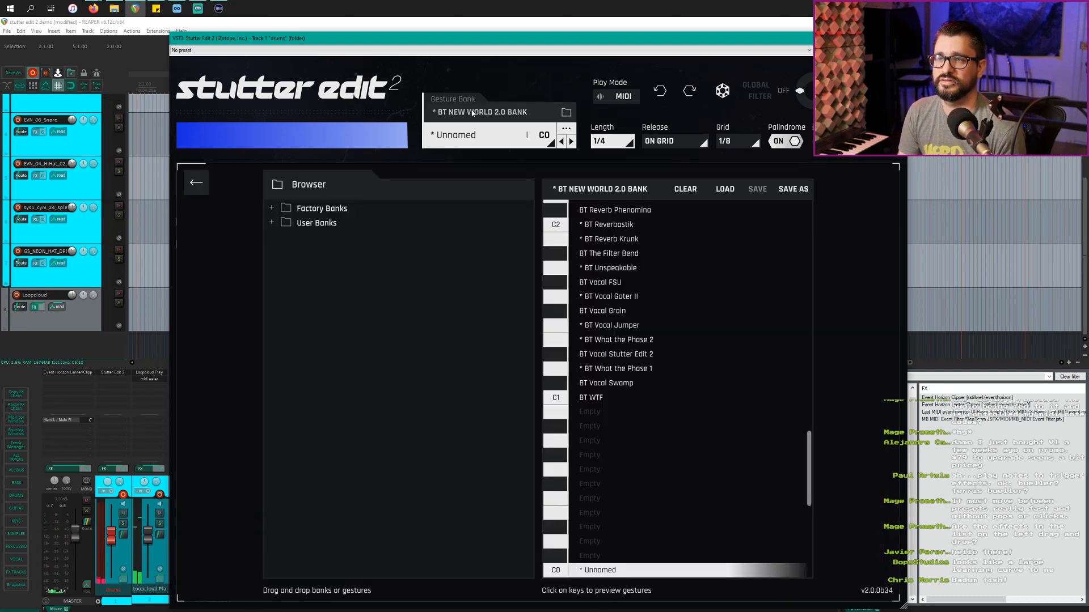
left_click(340, 210)
left_click(330, 224)
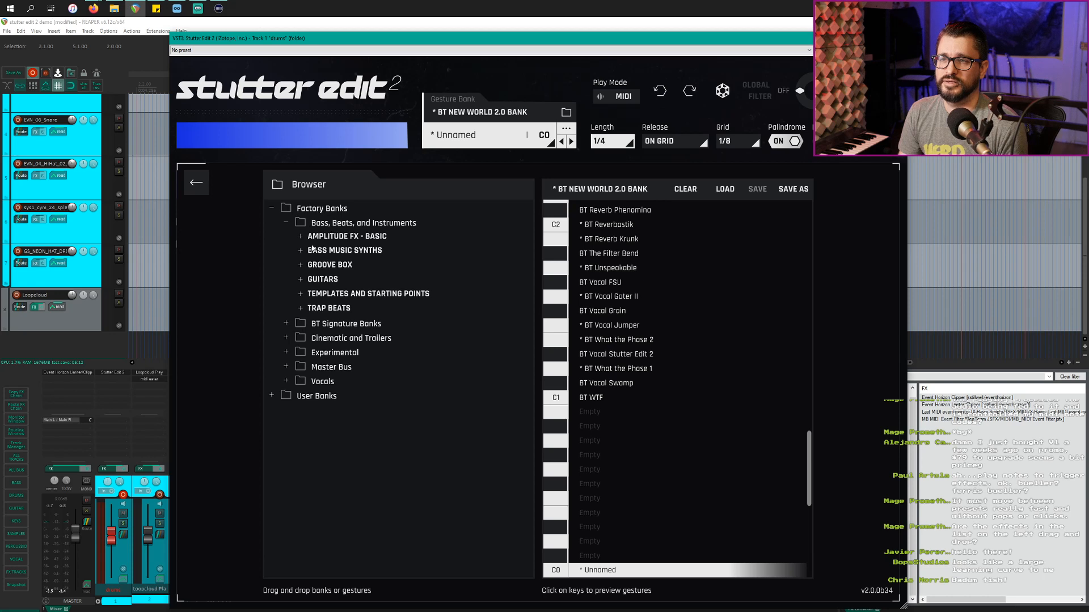
left_click(332, 323)
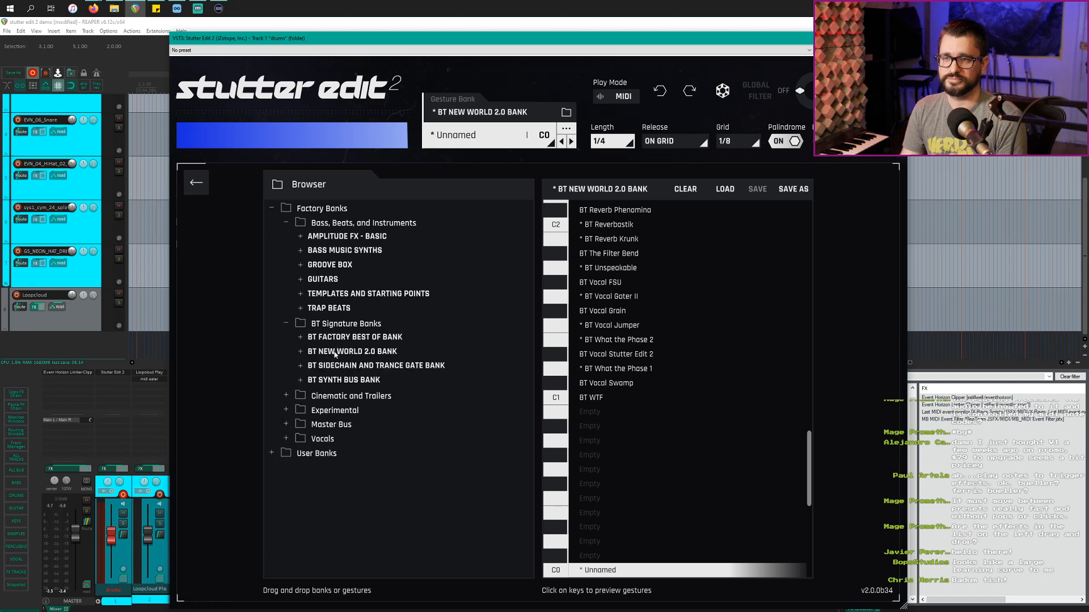
left_click(352, 397)
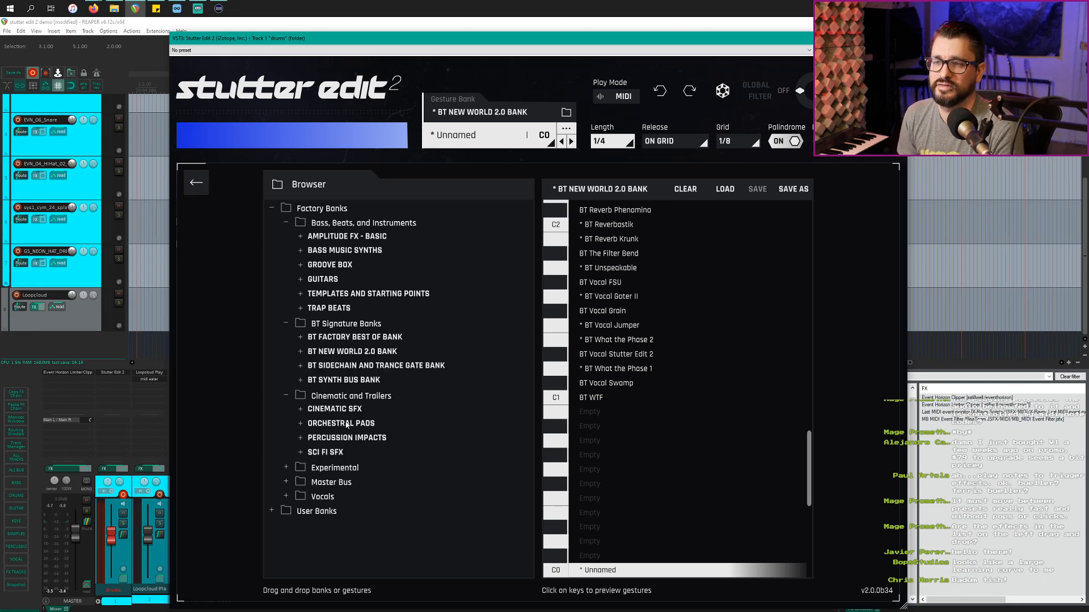
left_click(346, 469)
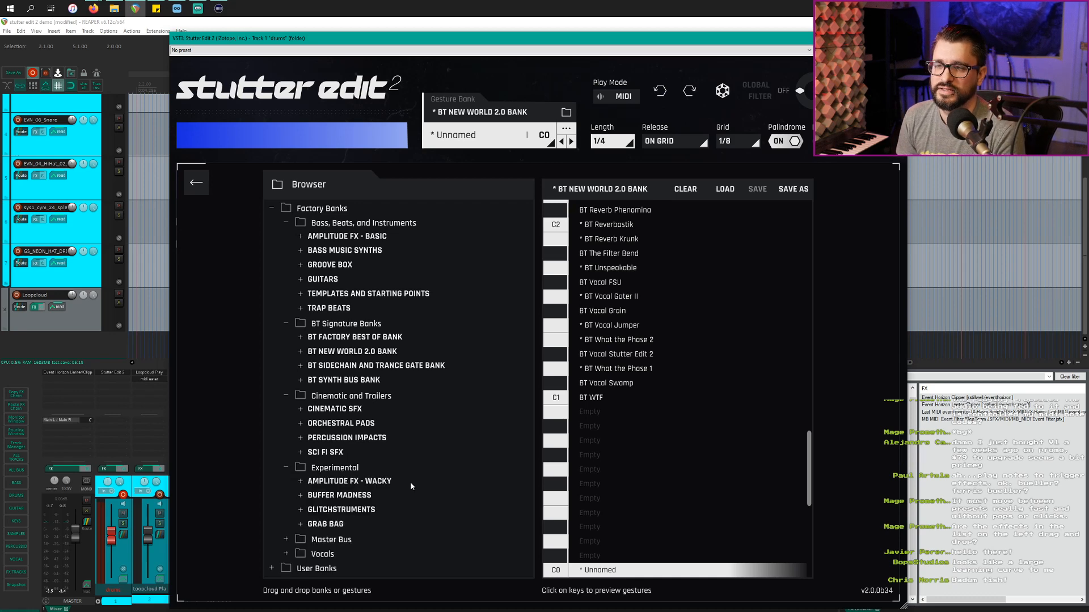
left_click(331, 539)
scroll(384, 536, "down", 1)
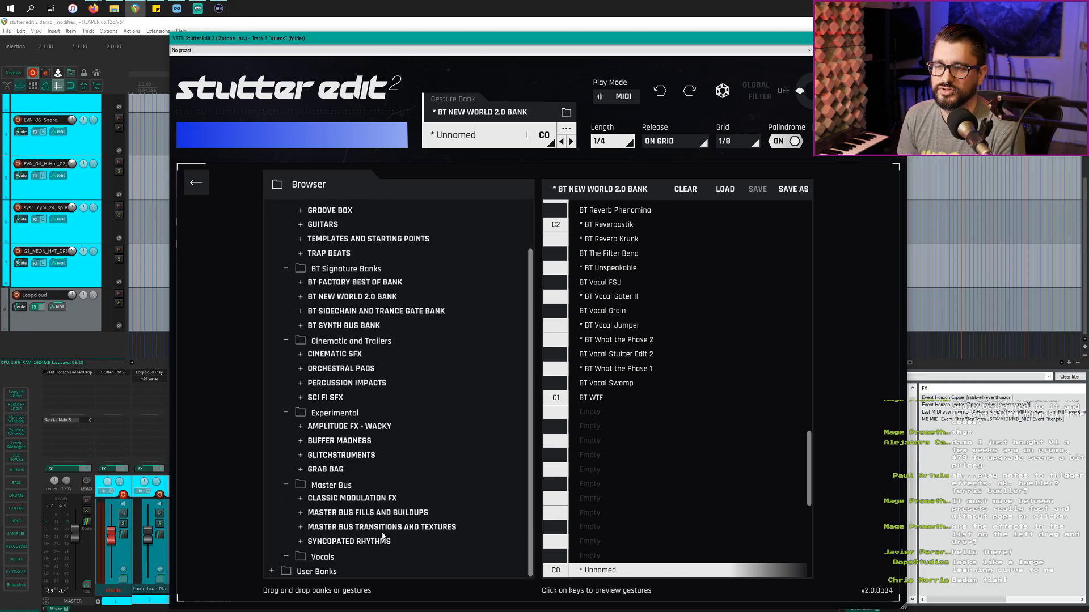
left_click(333, 556)
scroll(407, 536, "down", 1)
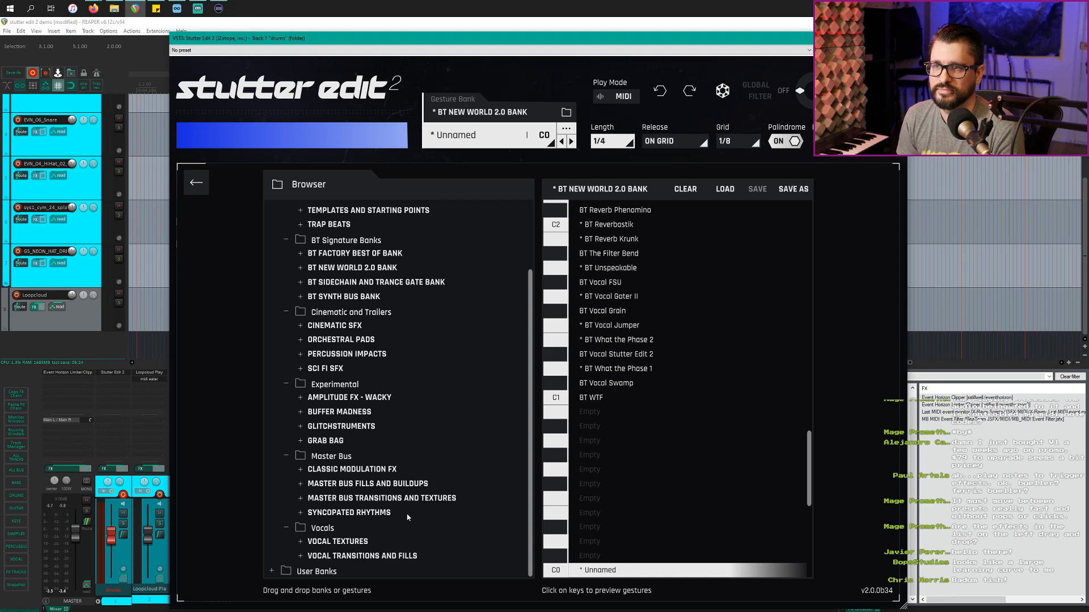
scroll(407, 518, "up", 2)
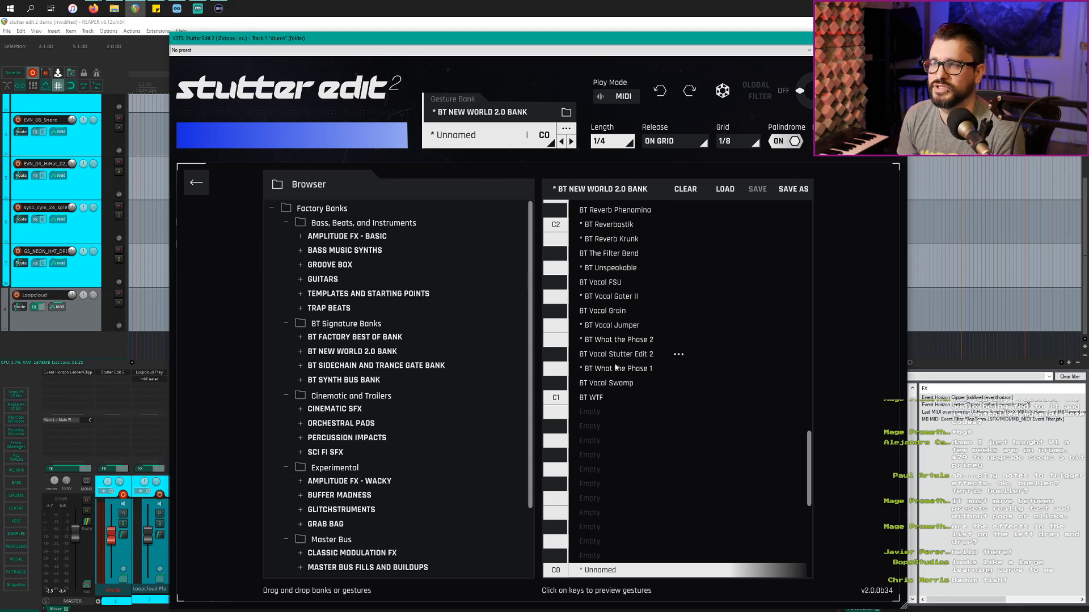
scroll(616, 367, "up", 3)
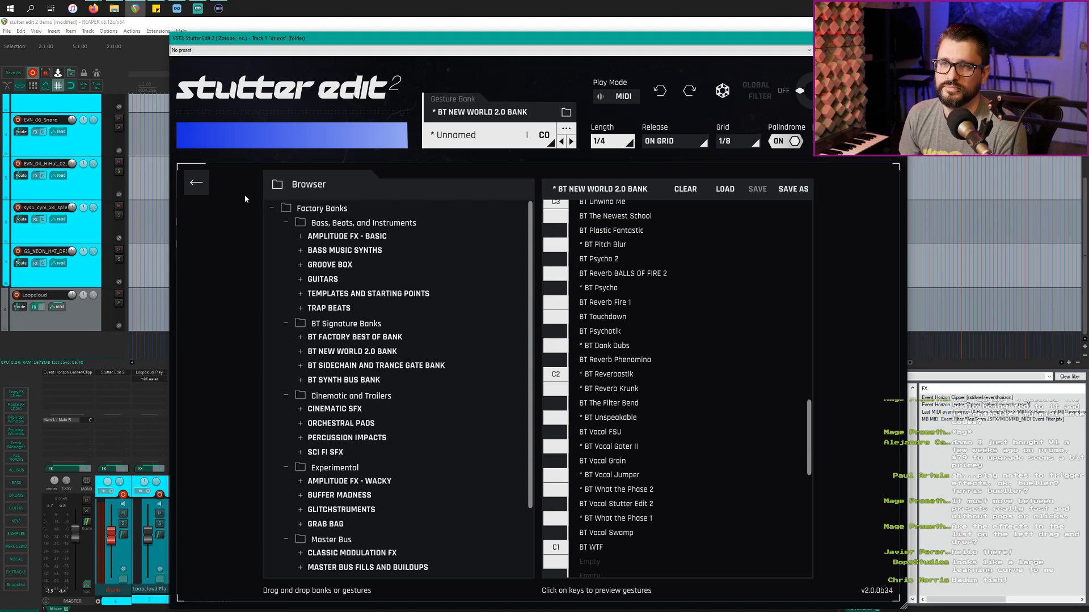
left_click(203, 188)
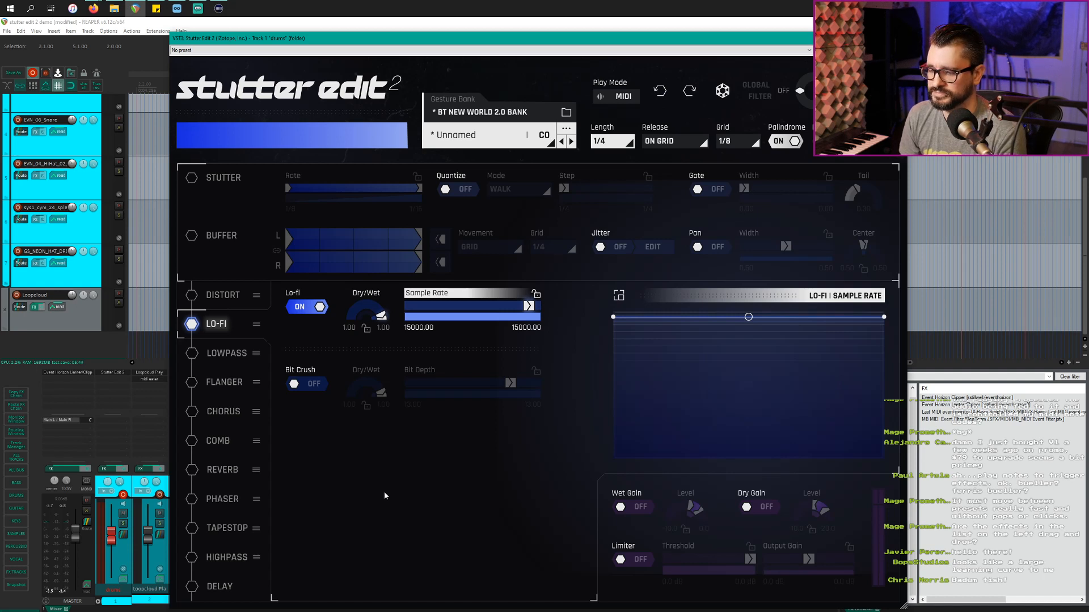
With the Loopcloud Play track muted and playback running, load the four-arch factory curve for the Lo-Fi Sample Rate.
left_click(160, 514)
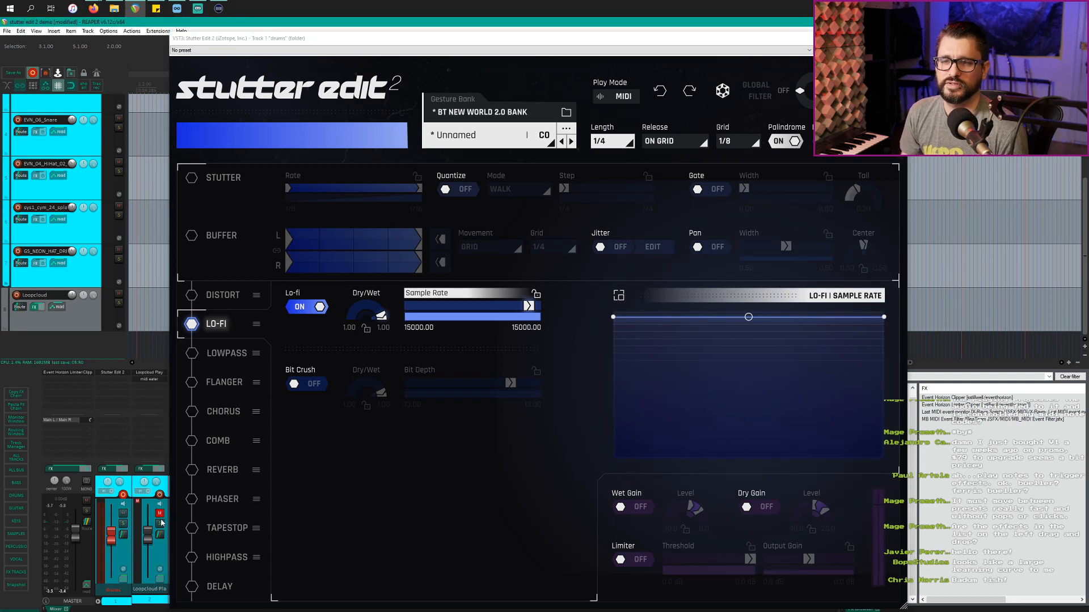
key("space")
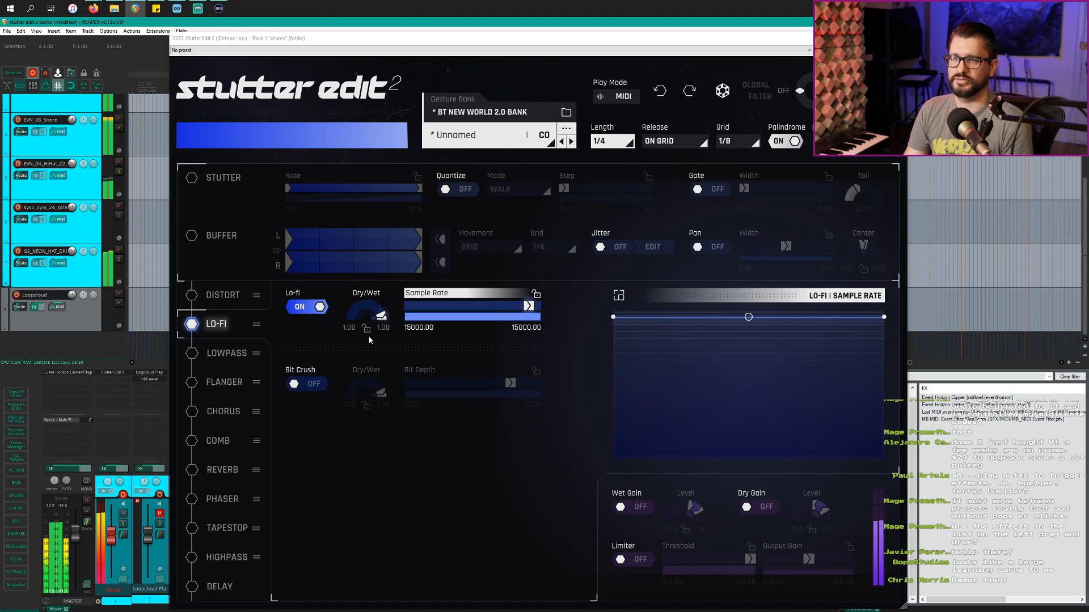
left_click(615, 295)
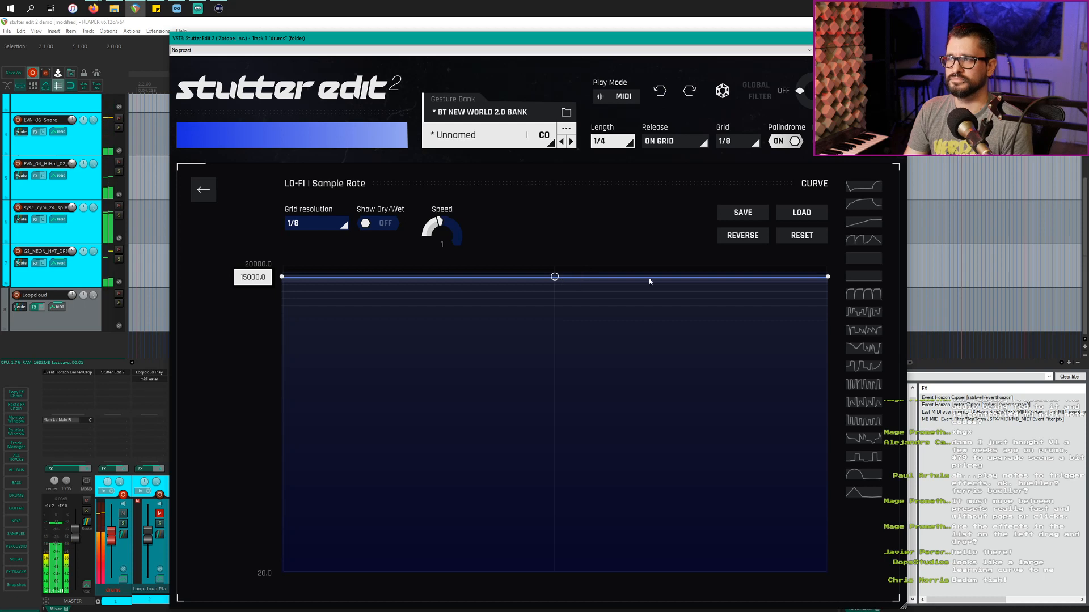
left_click(861, 295)
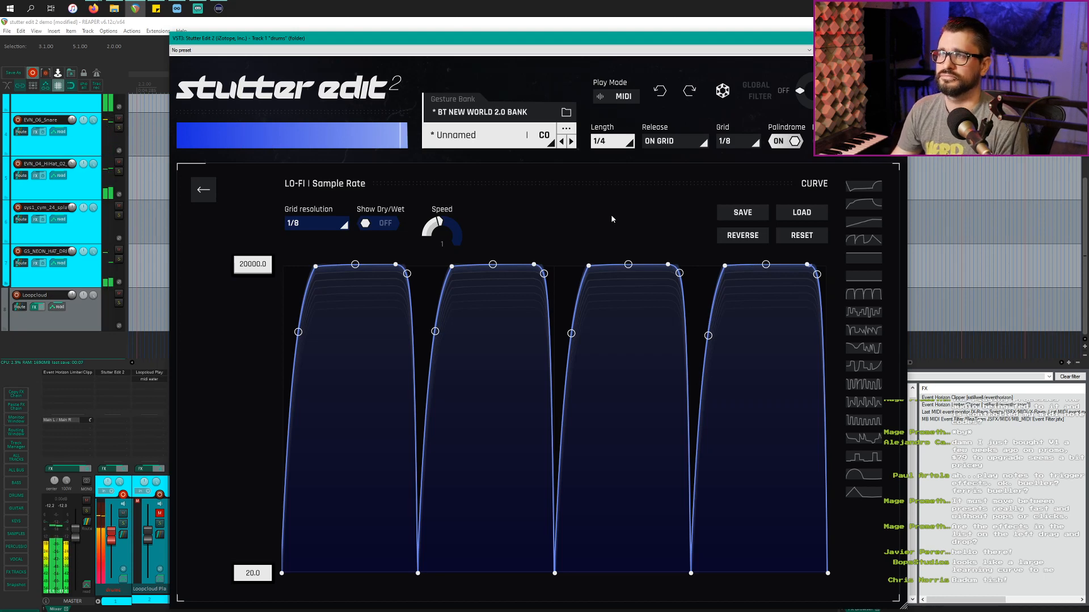
Switch the Play Mode from MIDI to Auto and return to the module view.
left_click(623, 96)
left_click(311, 292)
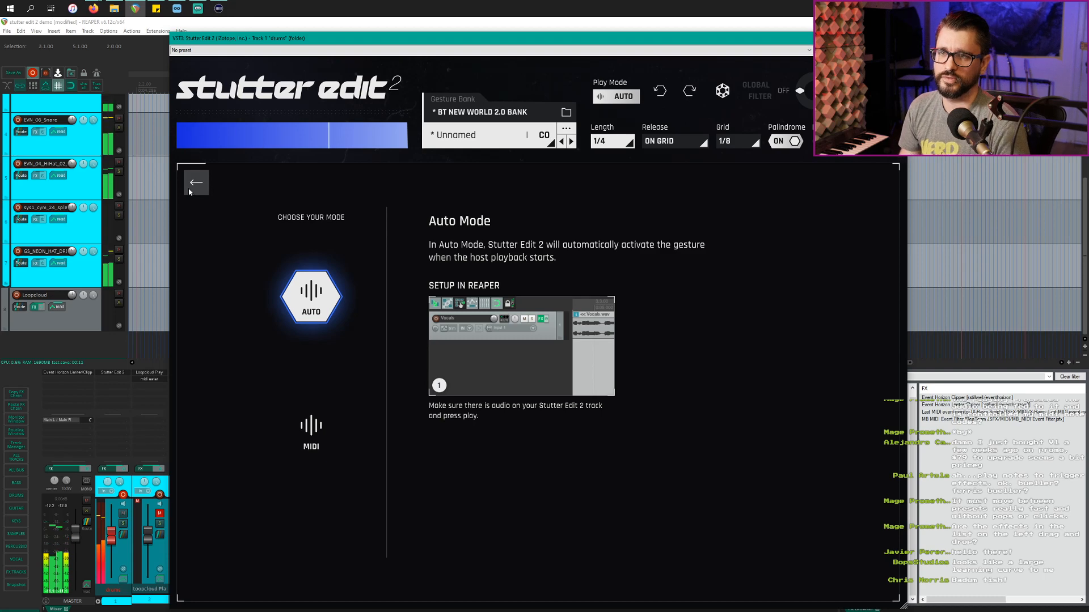
left_click(196, 182)
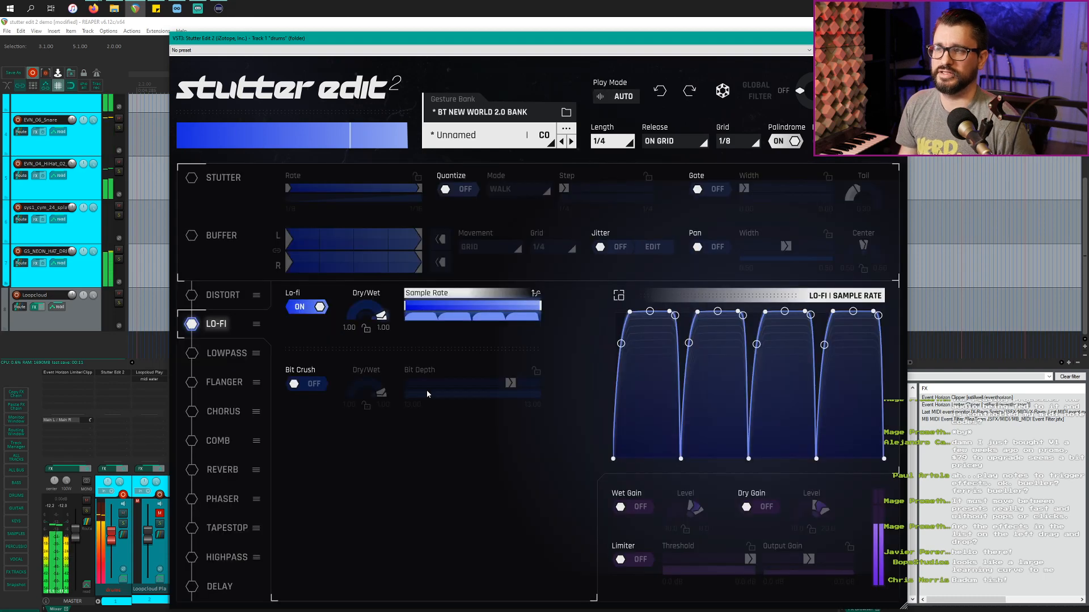
Try factory curves for the Lo-Fi Sample Rate, keep the stepped one with 1/32 grid resolution, and return to the module view.
left_click(618, 295)
left_click(860, 331)
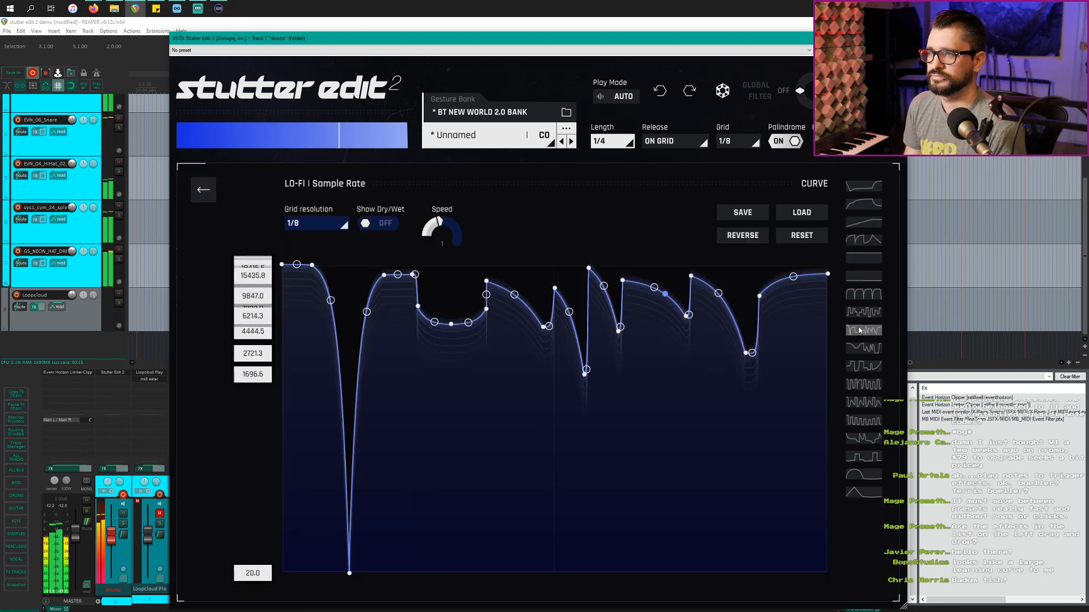
left_click(863, 313)
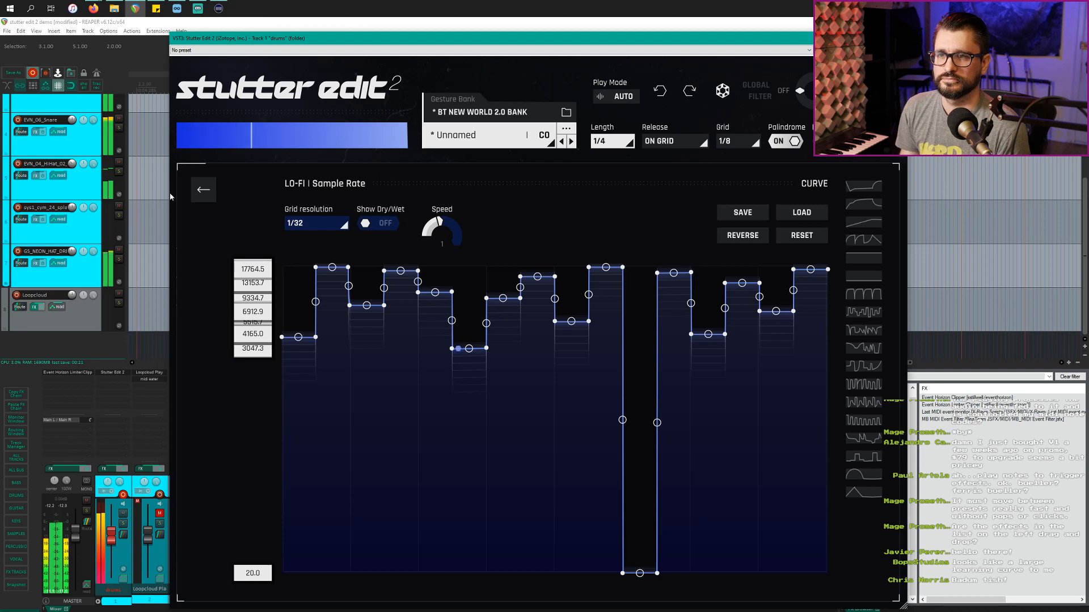
left_click(203, 191)
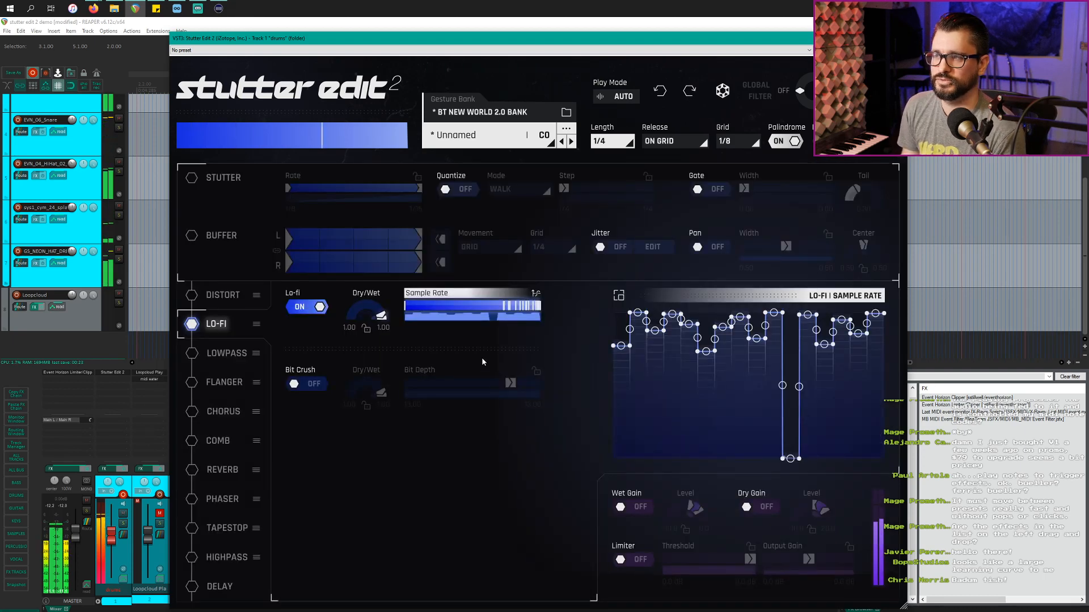
Enable Bit Crush and ramp its Bit Depth from 7.09 to 11.52.
left_click(293, 384)
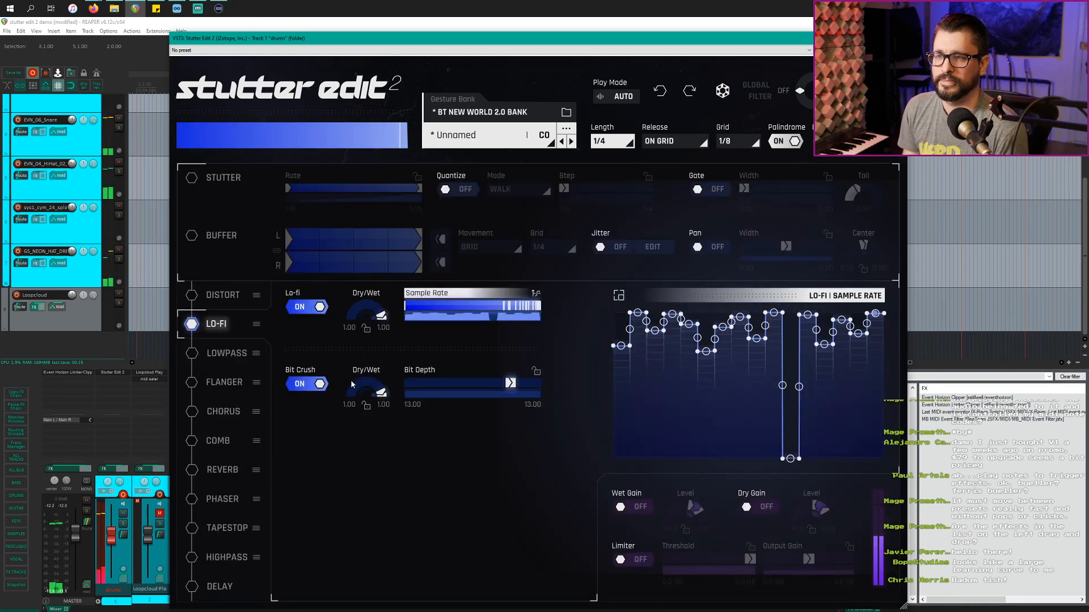
mouse_move(510, 384)
left_mouse_down()
mouse_move(459, 390)
mouse_move(501, 385)
left_mouse_up()
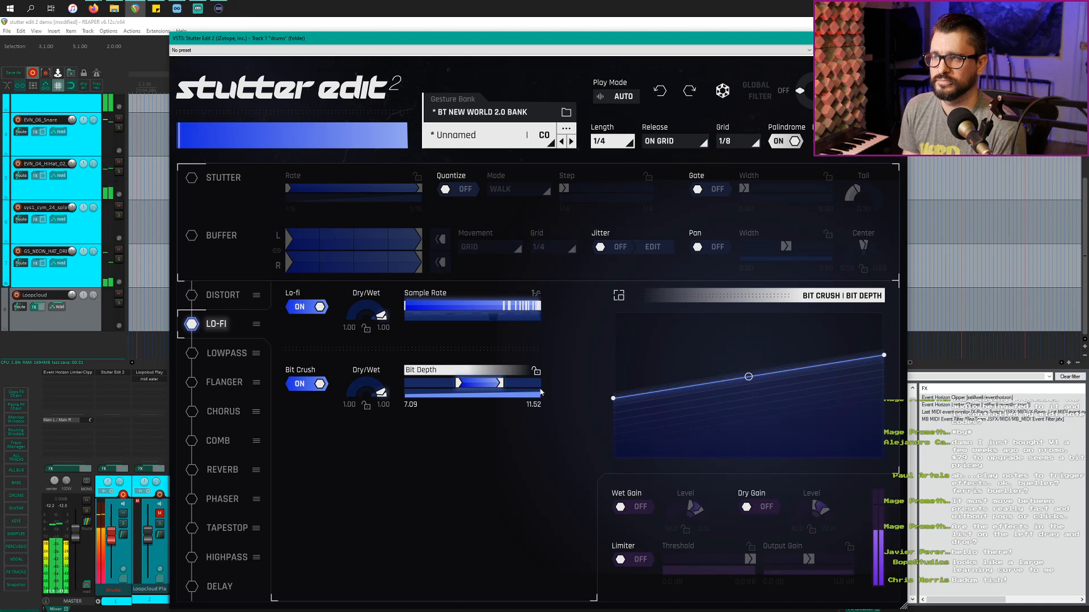
Audition factory curves for the Bit Depth and keep the one rising from 3.5 to 16.0 and falling back at the end.
left_click(619, 295)
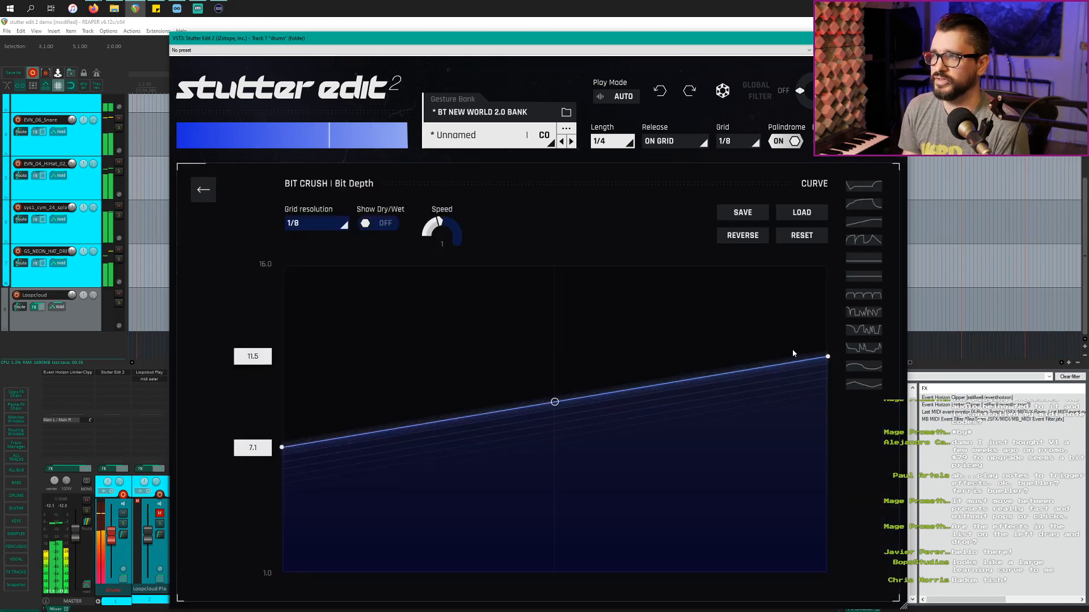
left_click(849, 375)
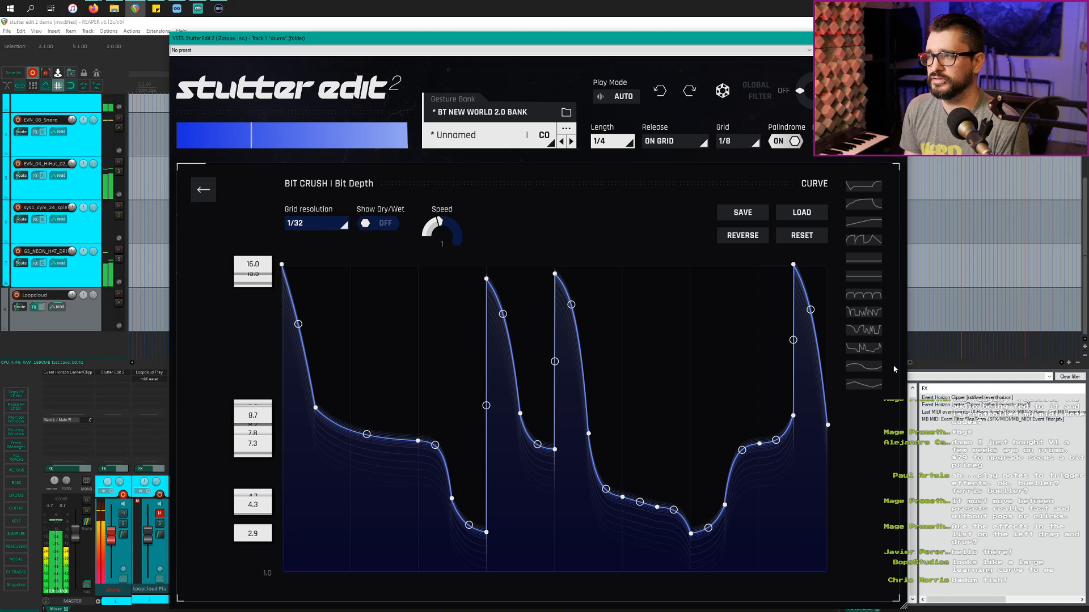
left_click(869, 371)
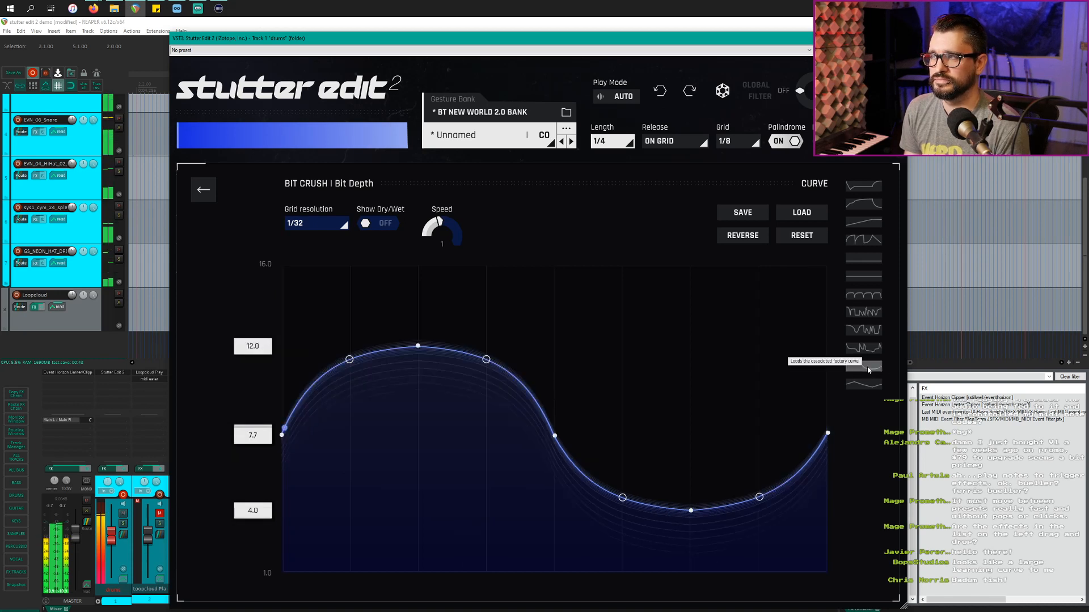
left_click(862, 223)
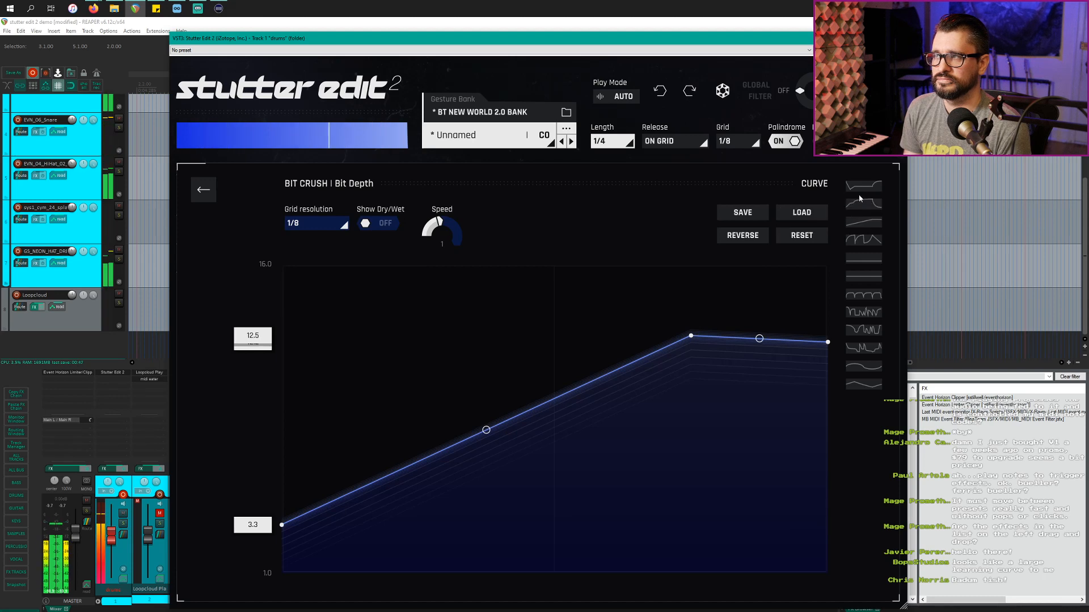
left_click(860, 205)
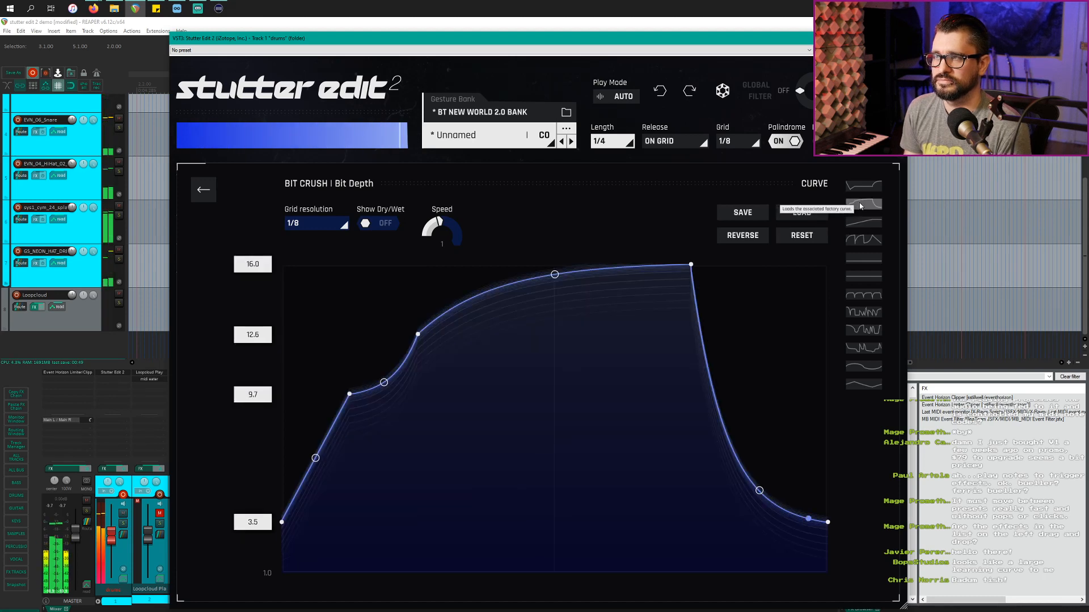
left_click(203, 189)
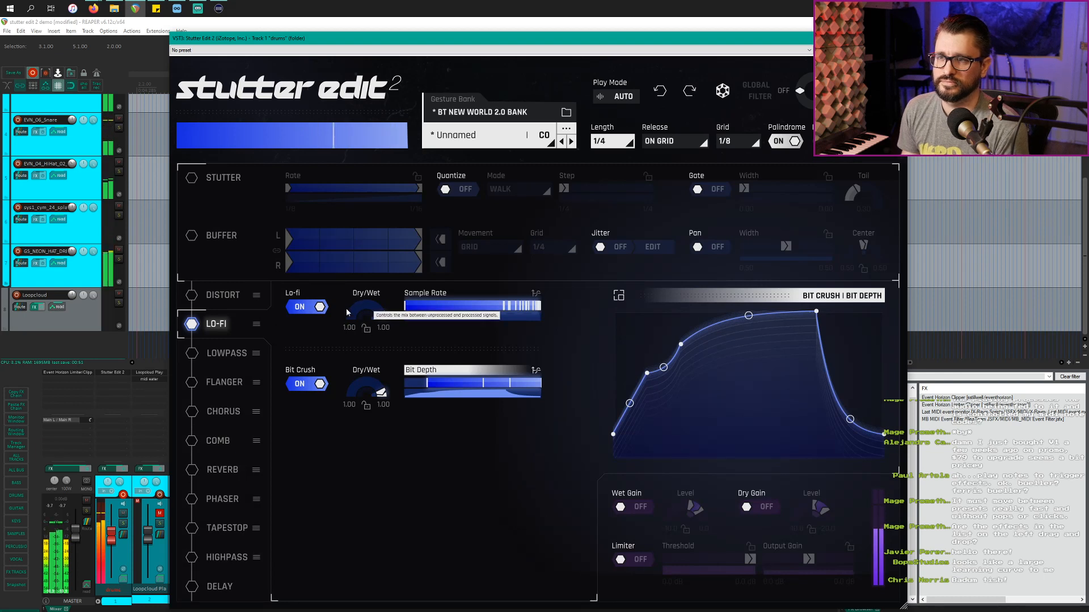
Lock the Lo-Fi Dry/Wet start and end values together and vary the mix during playback, ending at 0.75.
left_click_drag(353, 314, 334, 388)
left_click(365, 328)
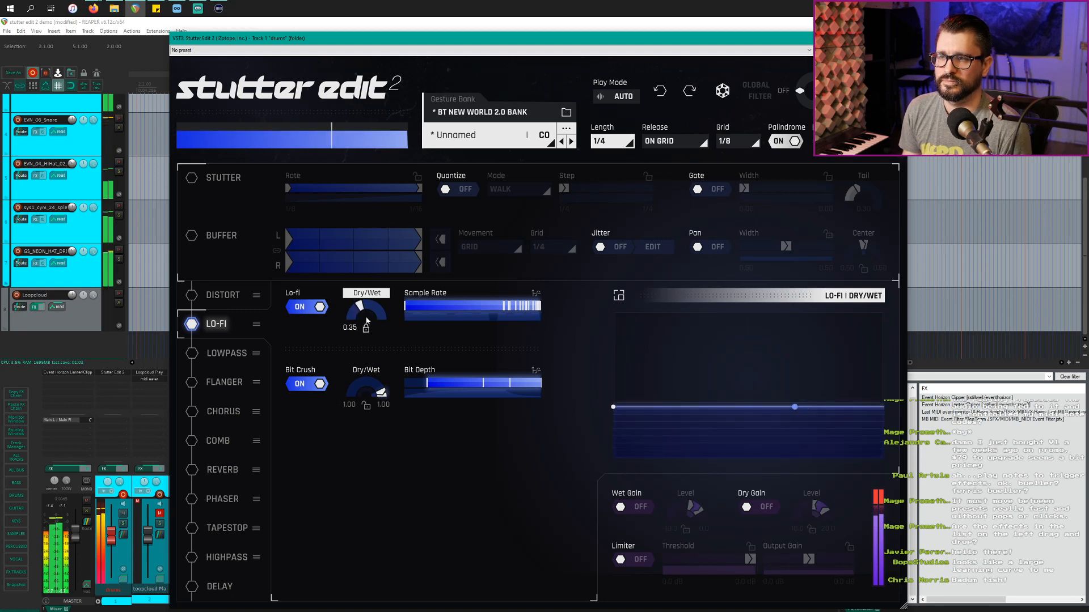
left_click_drag(359, 308, 349, 316)
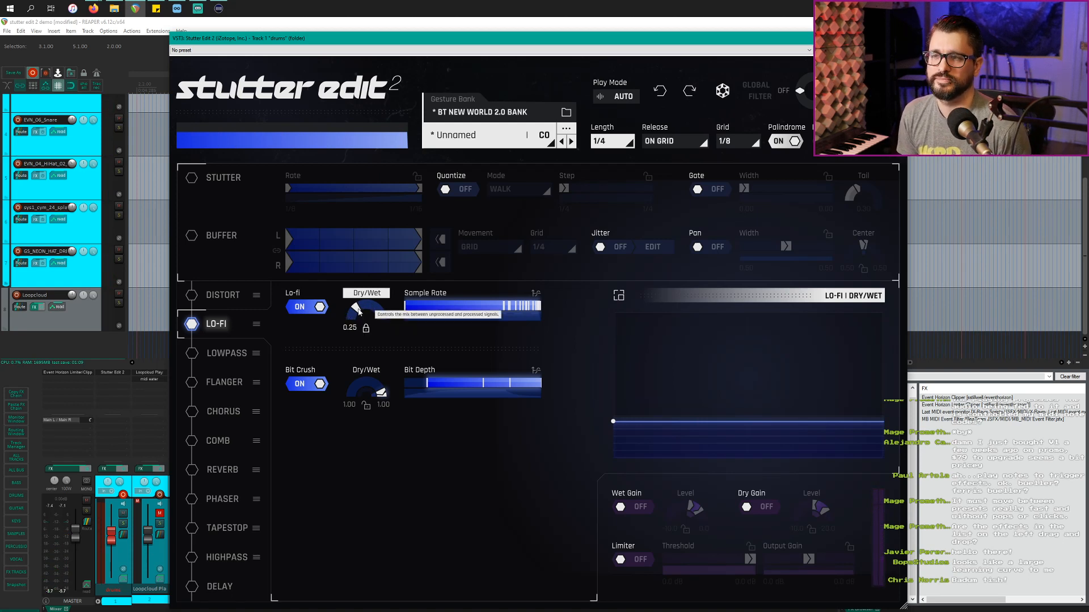
left_click_drag(356, 310, 327, 324)
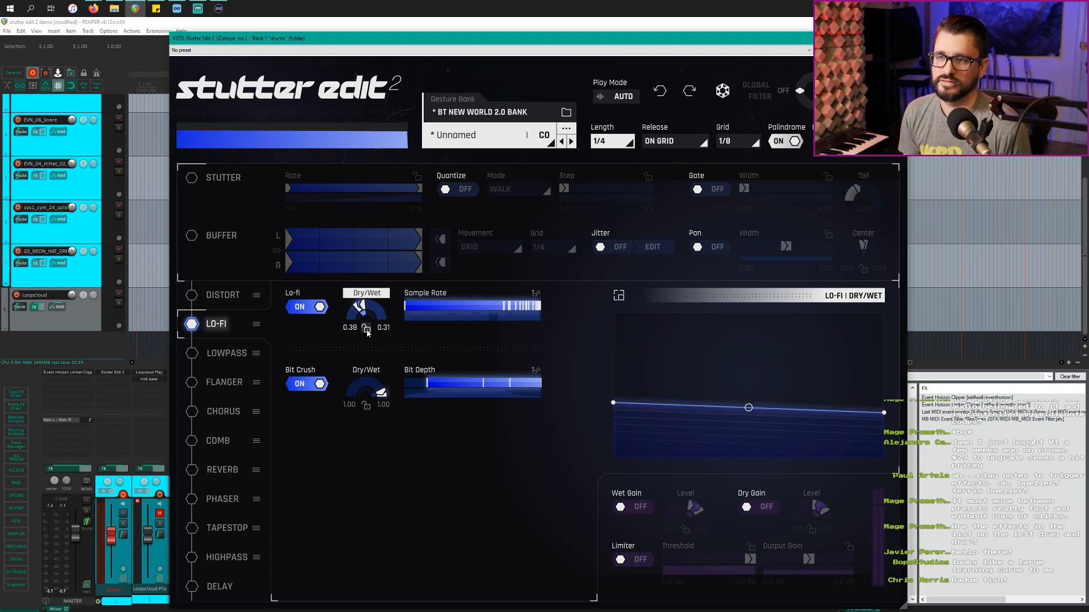
left_click_drag(365, 302, 370, 407)
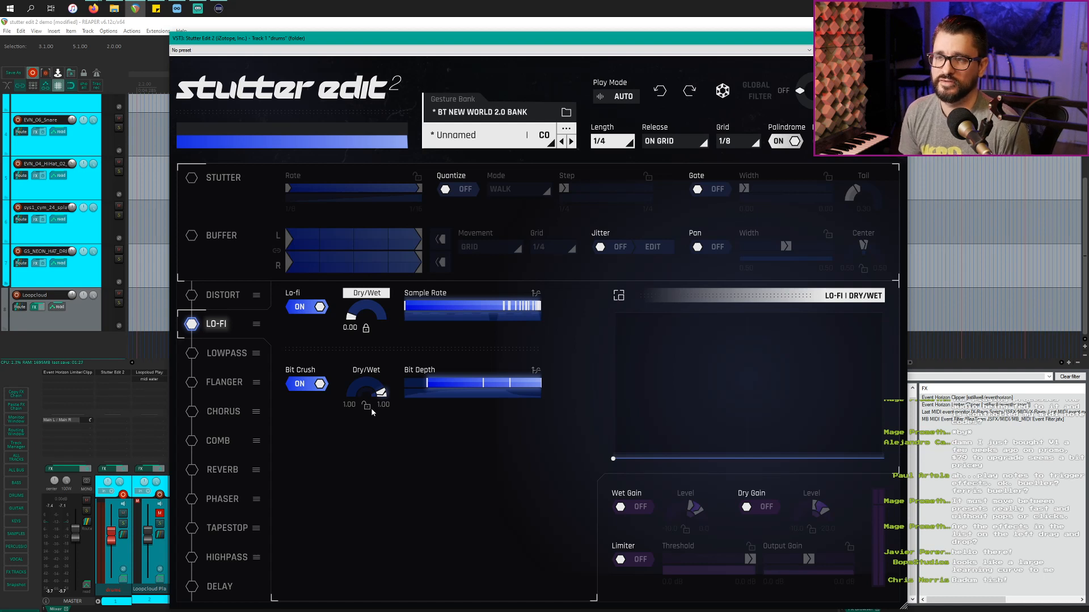
left_click_drag(372, 412, 381, 336)
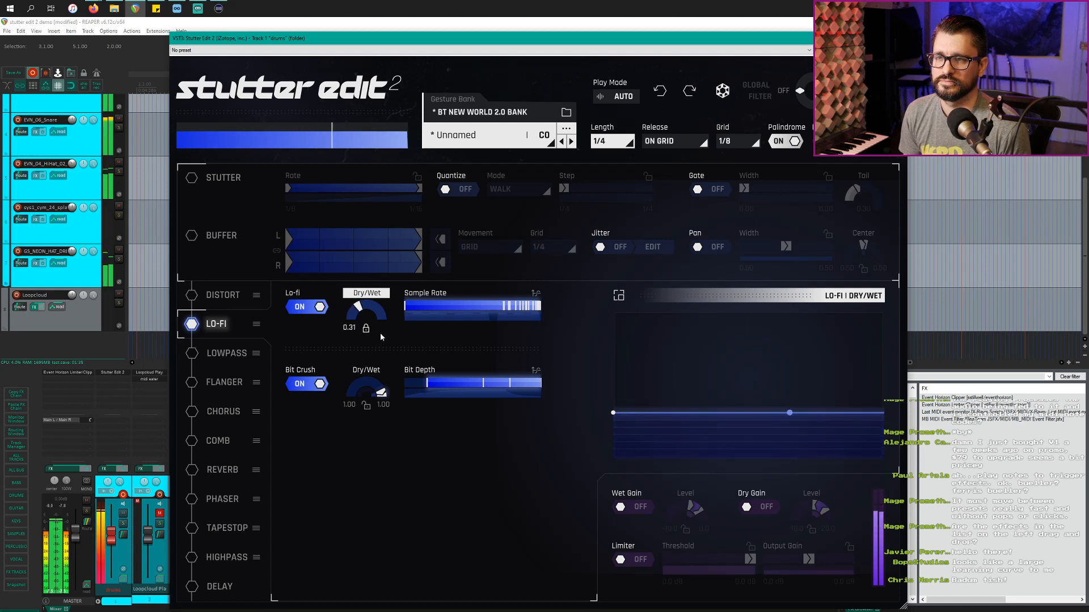
left_click_drag(380, 332, 367, 219)
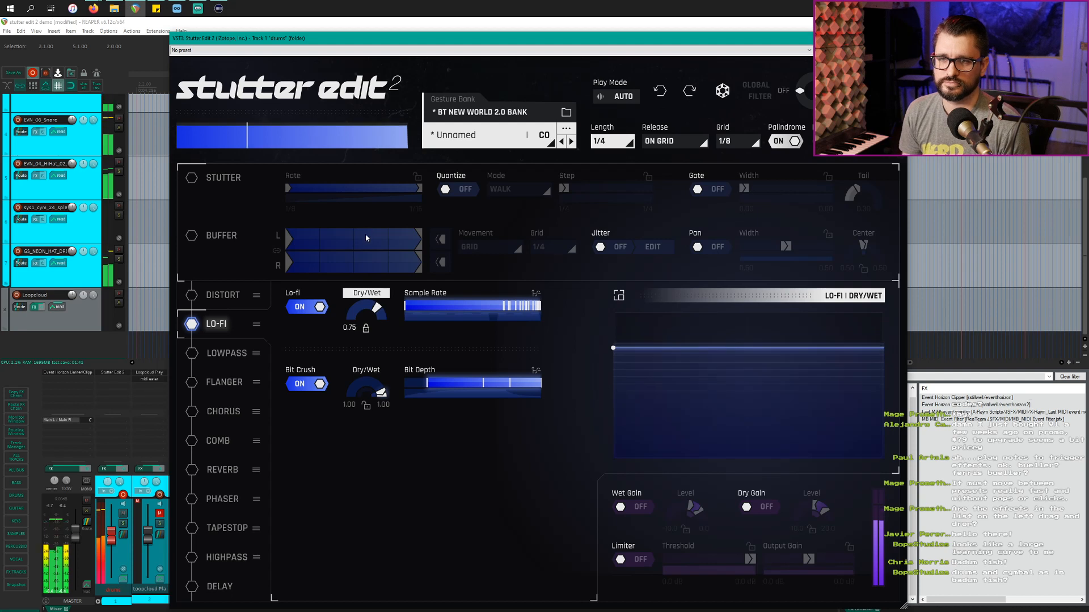
Disable Lo-Fi, enable the Lowpass module, and view its Cutoff curve in the full editor before returning to the module view.
left_click(191, 323)
left_click(221, 360)
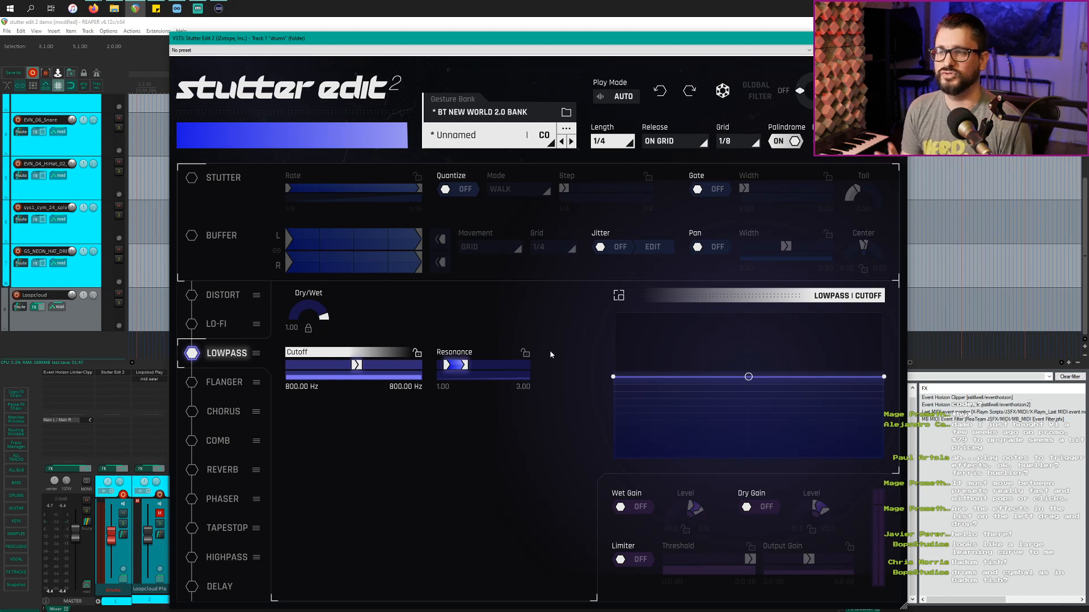
left_click(619, 295)
left_click(203, 190)
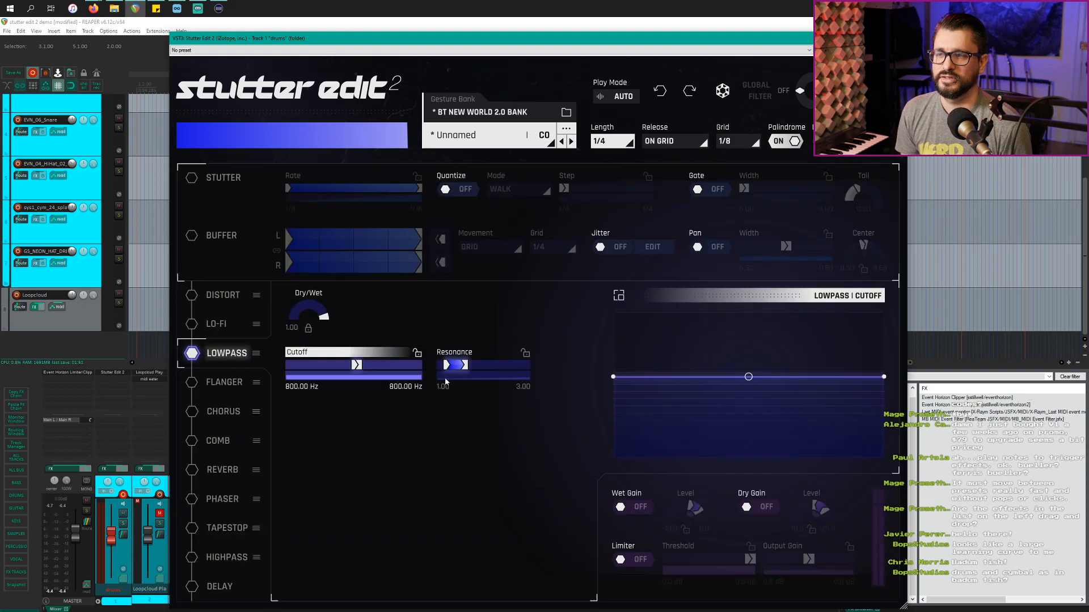
Lower the Lowpass Cutoff to 44.28 Hz, start playback and lock the start and end values together.
left_click_drag(356, 365, 324, 367)
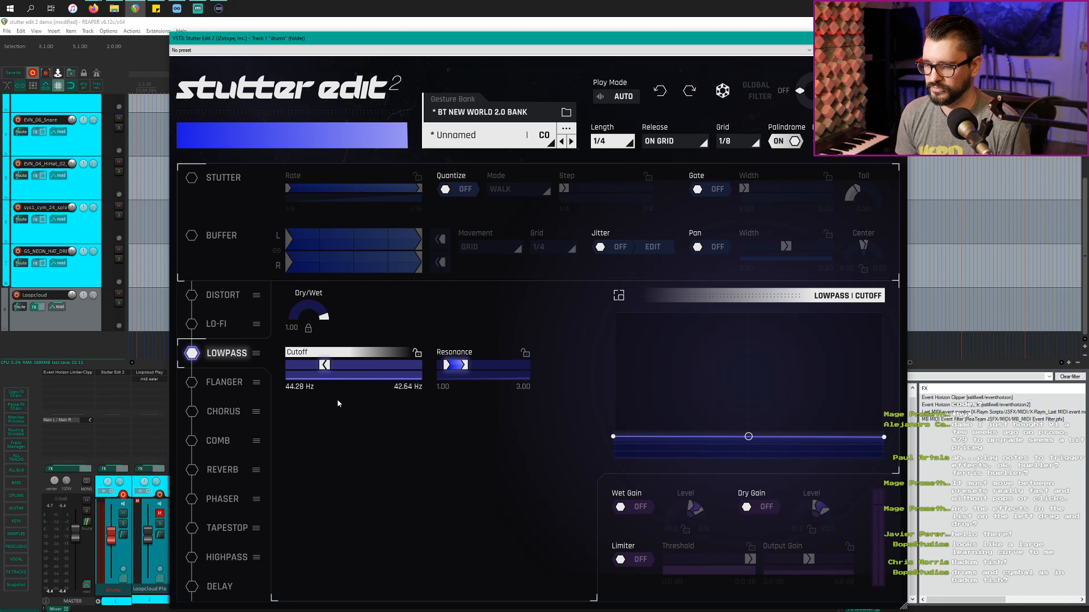
key("space")
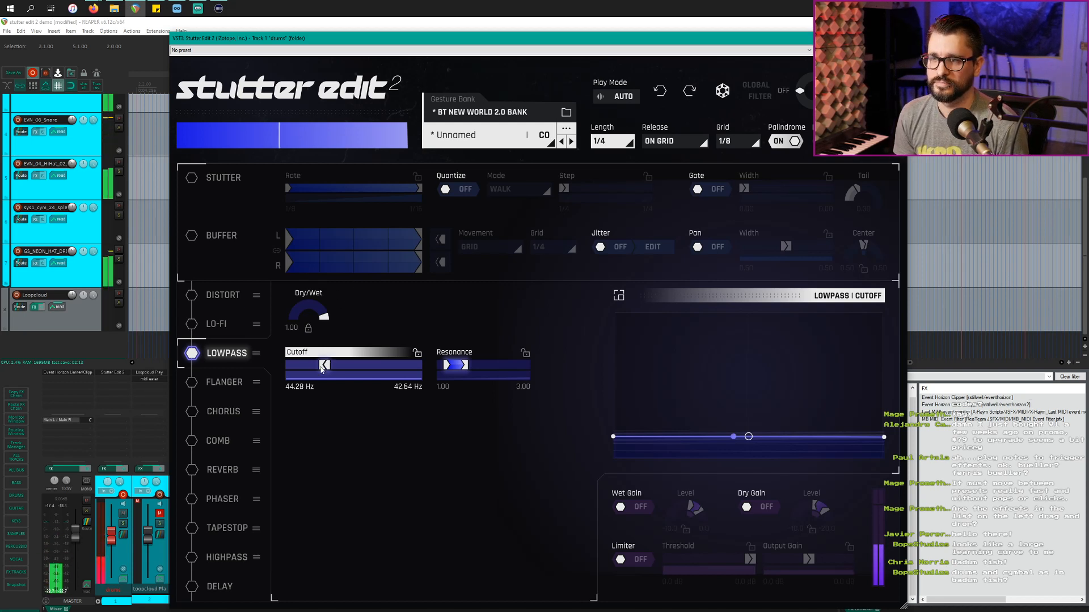
left_click_drag(325, 366, 328, 368)
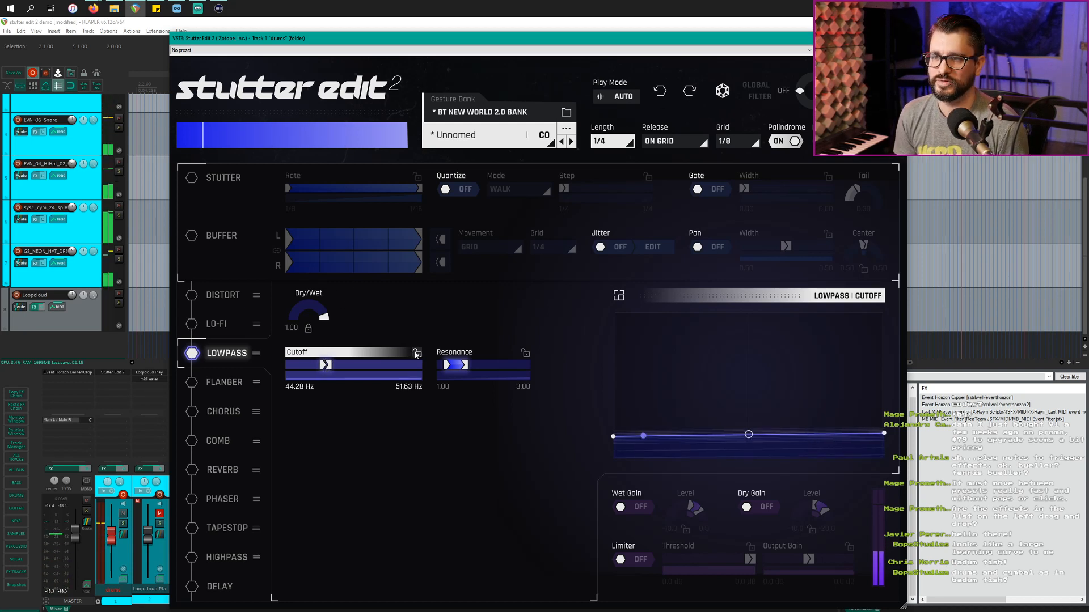
left_click(417, 354)
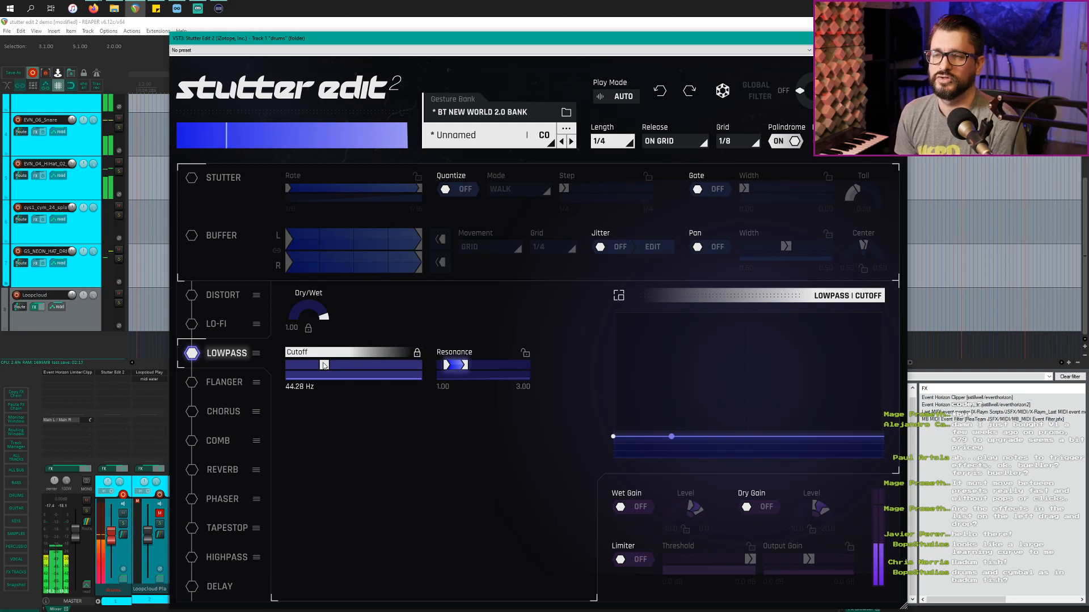
Sweep the locked Lowpass Cutoff upward, unlock it, and set a ramp from 20.86 Hz to 999.41 Hz.
left_click_drag(326, 366, 420, 354)
left_click(418, 353)
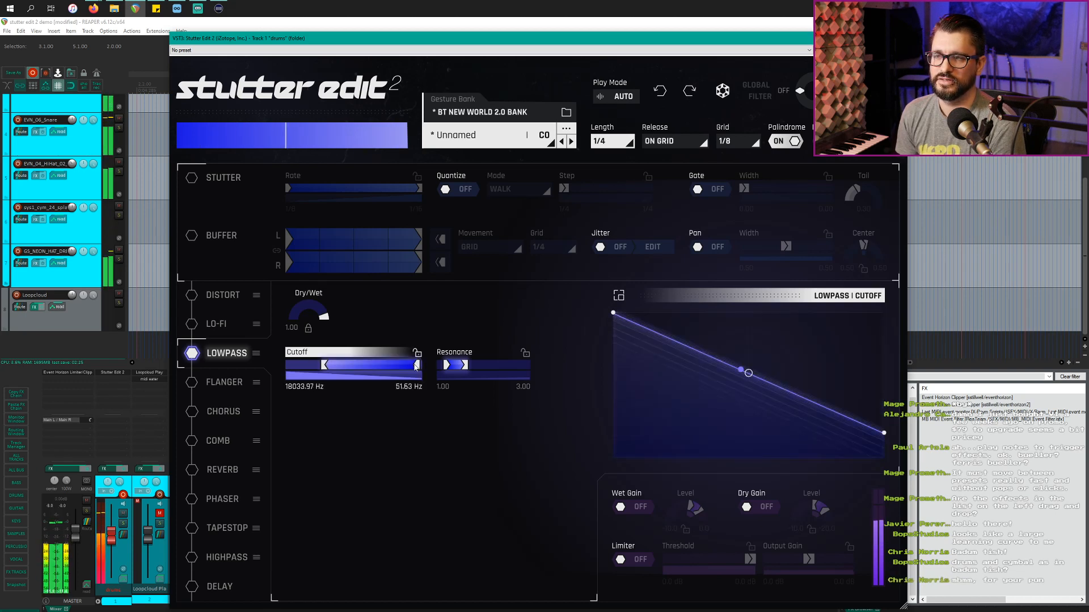
left_click_drag(336, 367, 312, 365)
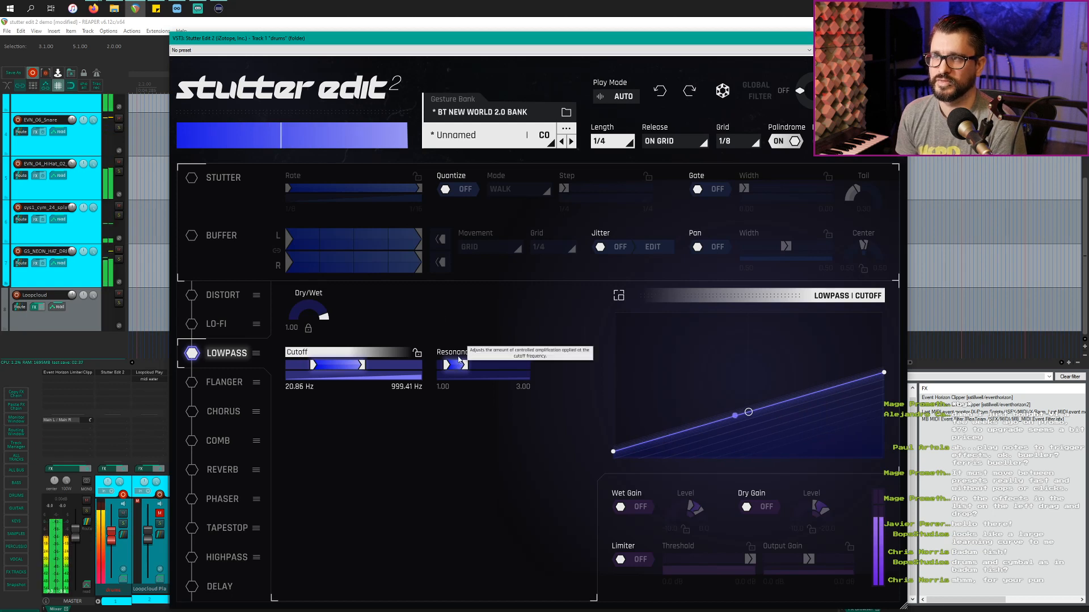
Set the gesture Length to 1/2 and bend the Lowpass Cutoff curve upward so it rises quickly and levels off.
left_click(610, 141)
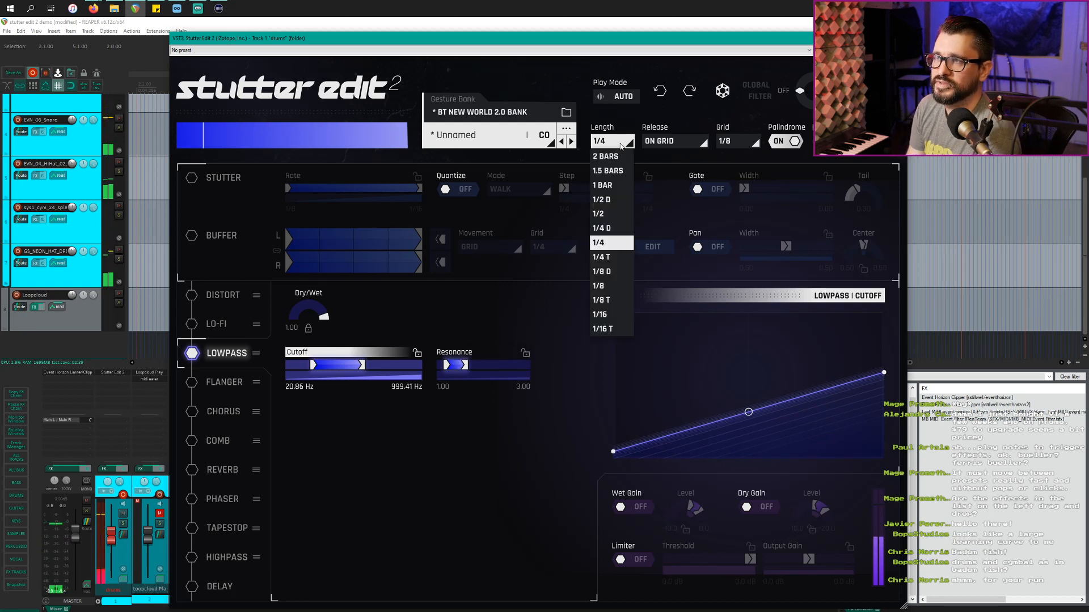
left_click(612, 216)
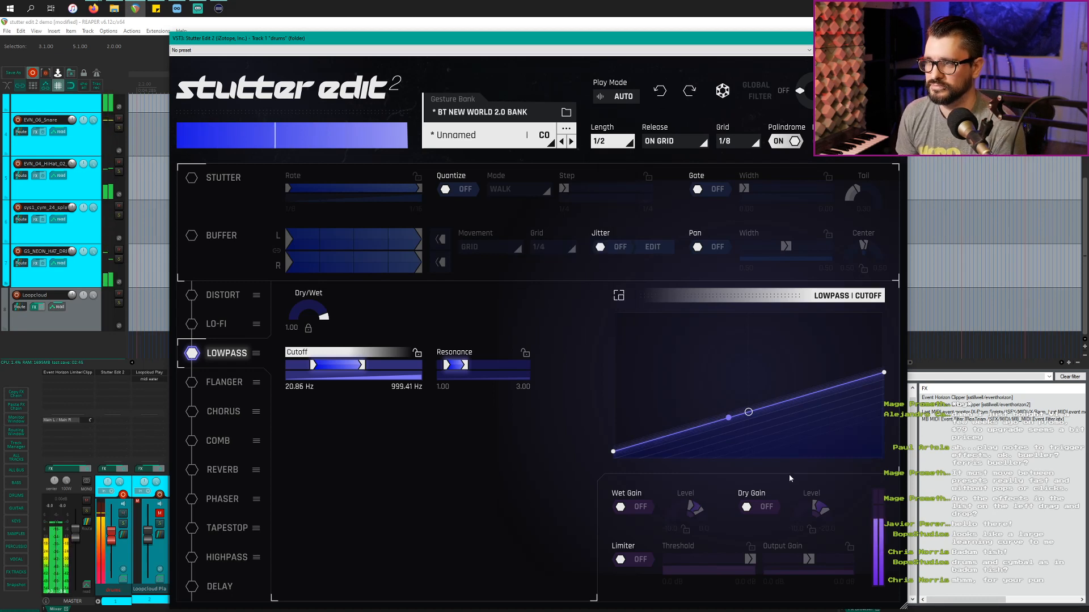
left_click_drag(747, 413, 737, 393)
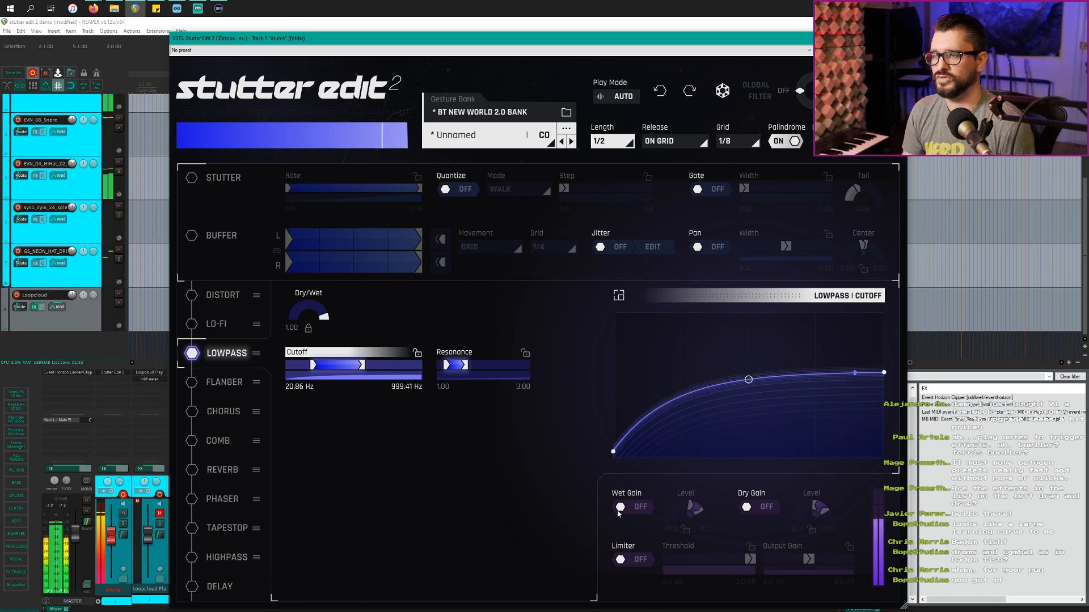
Enable Wet Gain, lock its Level start and end values together, and lower the Level to -17.6.
left_click(646, 507)
left_click(687, 531)
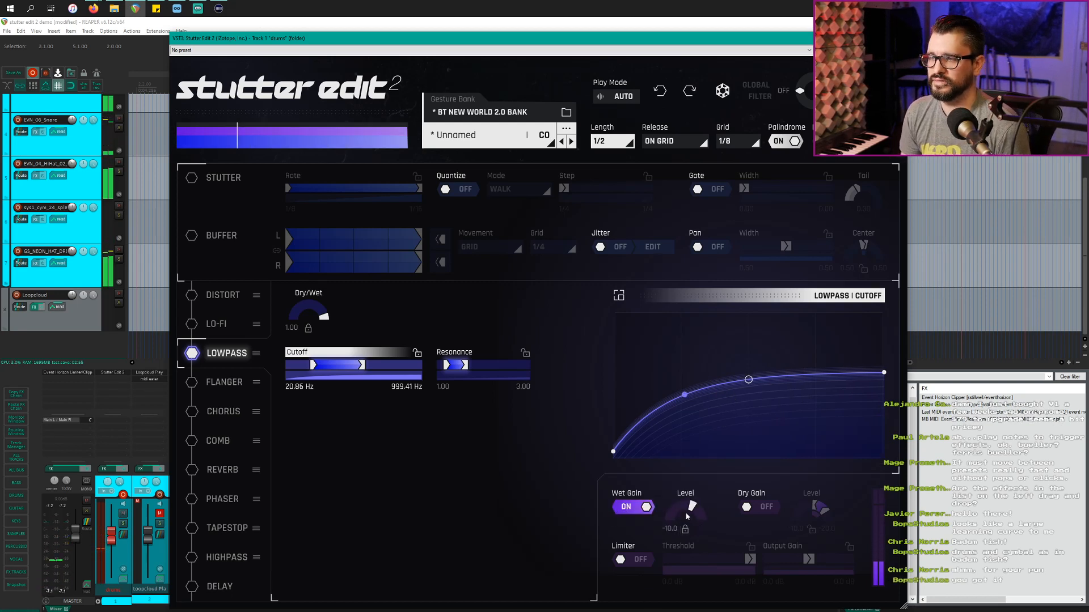
left_click_drag(691, 505, 678, 518)
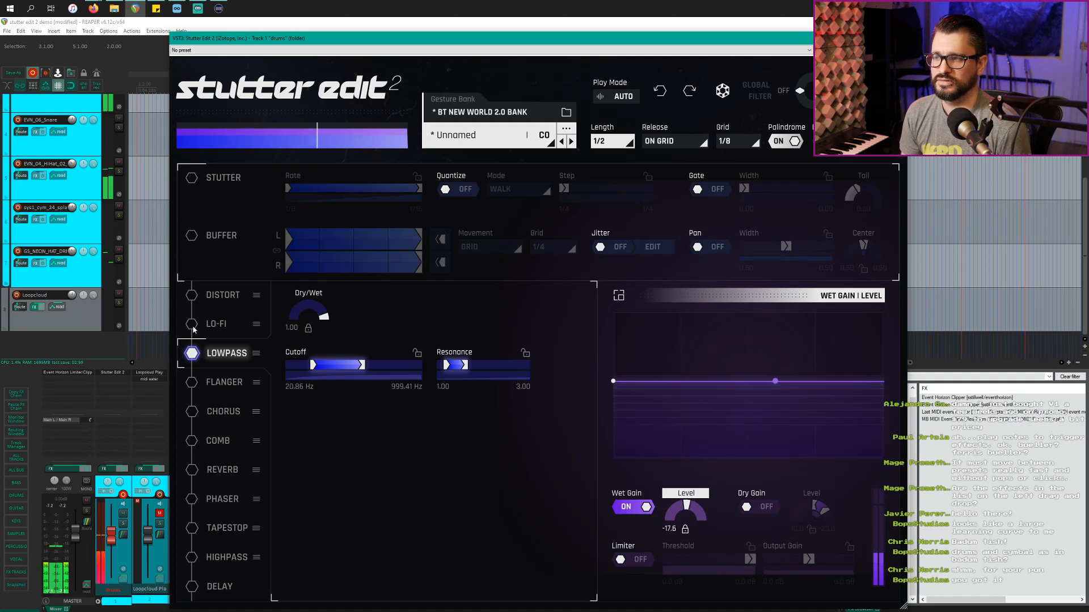
Enable the Lo-Fi module alongside Lowpass, show the Distort module, and raise the Wet Gain Level to -5.9.
left_click(193, 327)
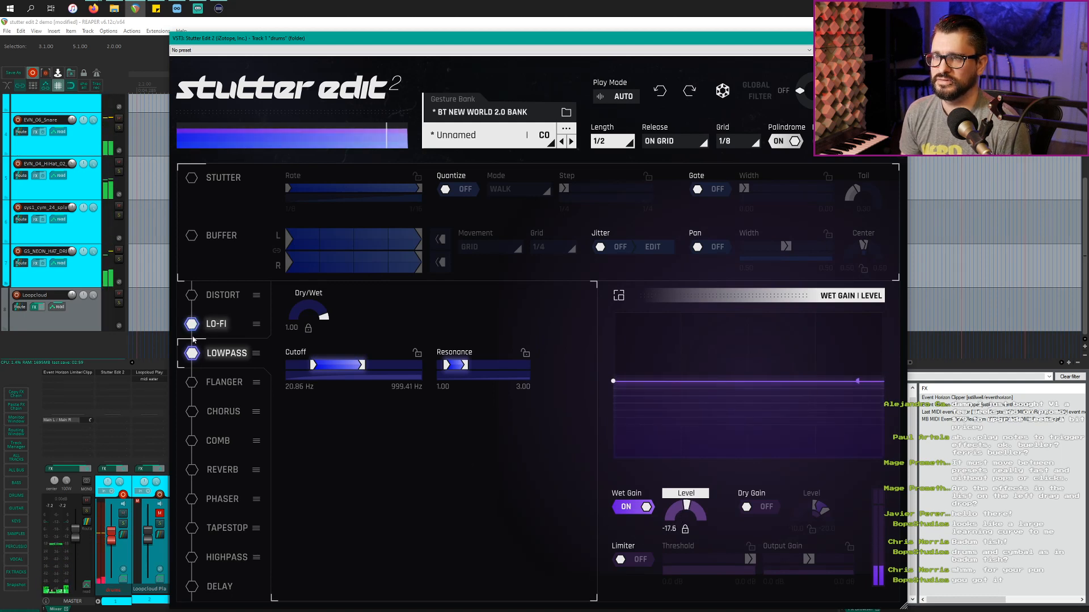
left_click(216, 294)
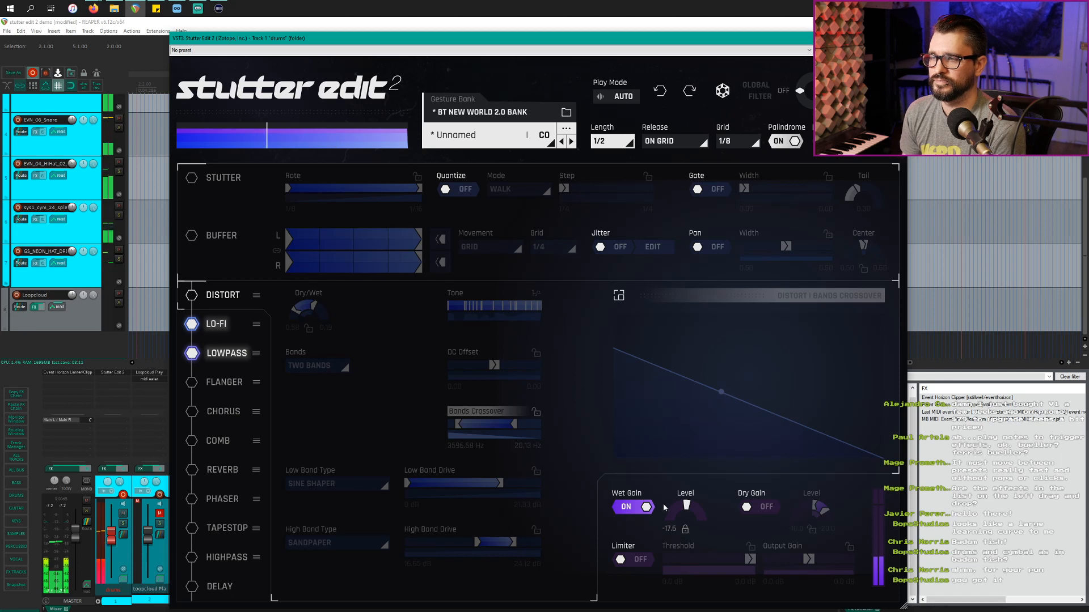
mouse_move(686, 505)
left_mouse_down()
mouse_move(698, 468)
mouse_move(694, 516)
left_mouse_up()
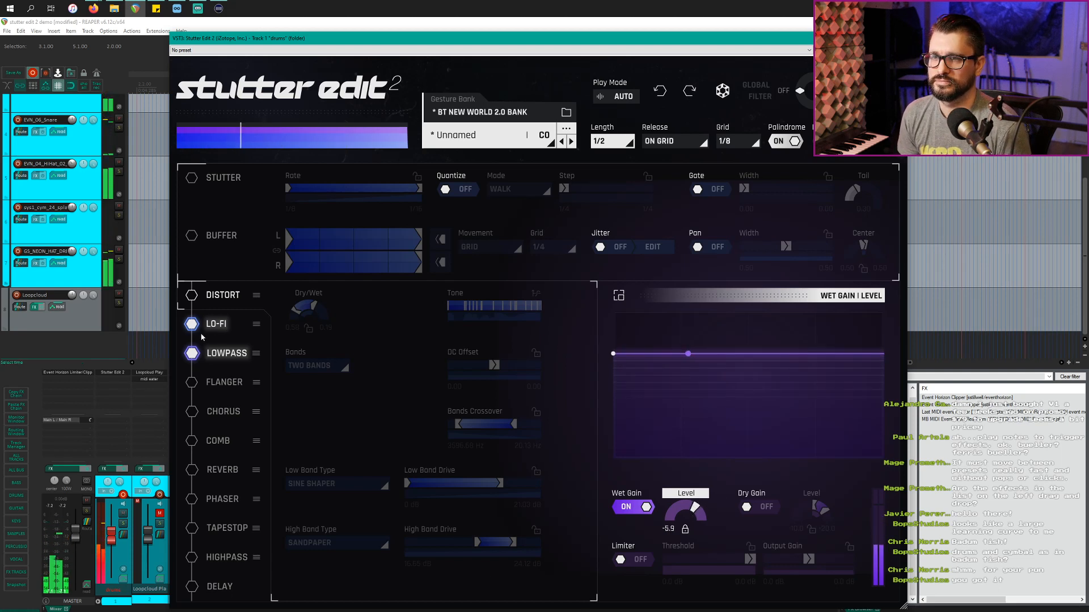
Enable the Distort module and set its locked Dry/Wet mix to 0.80.
left_click(191, 295)
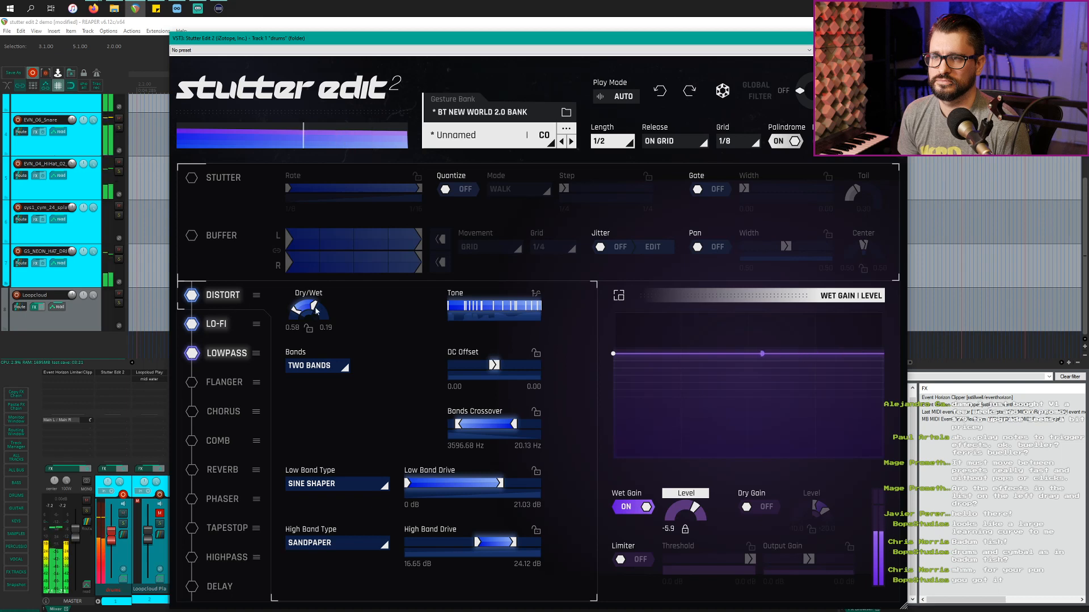
left_click_drag(307, 310, 325, 278)
Audition factory curves for the Distort Tone in the full editor, keep the triangle curve and lower its peak to 0.9.
left_click(475, 296)
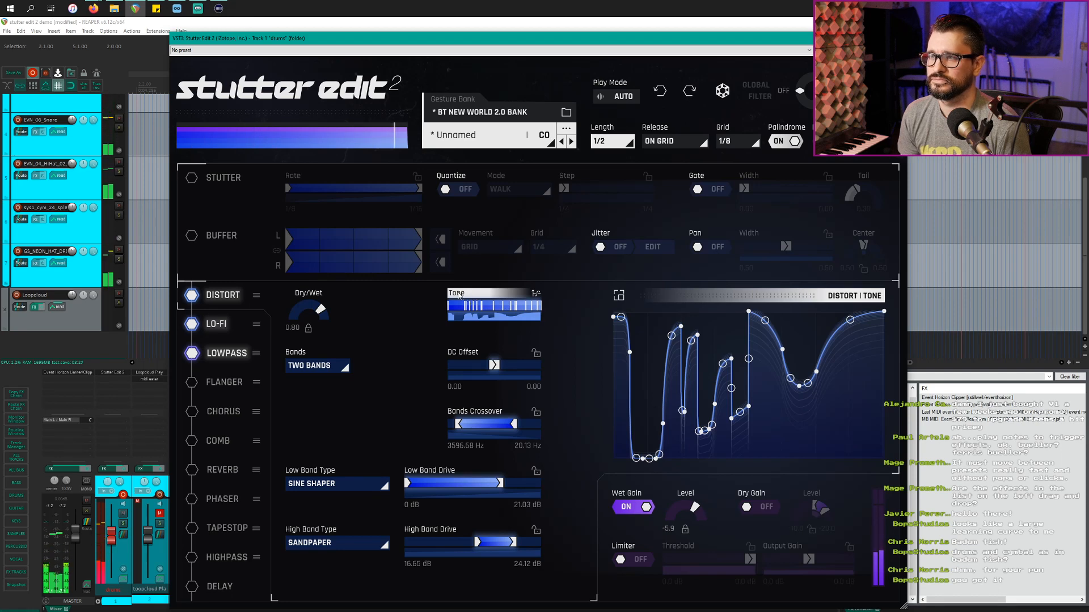
left_click(617, 296)
left_click(866, 223)
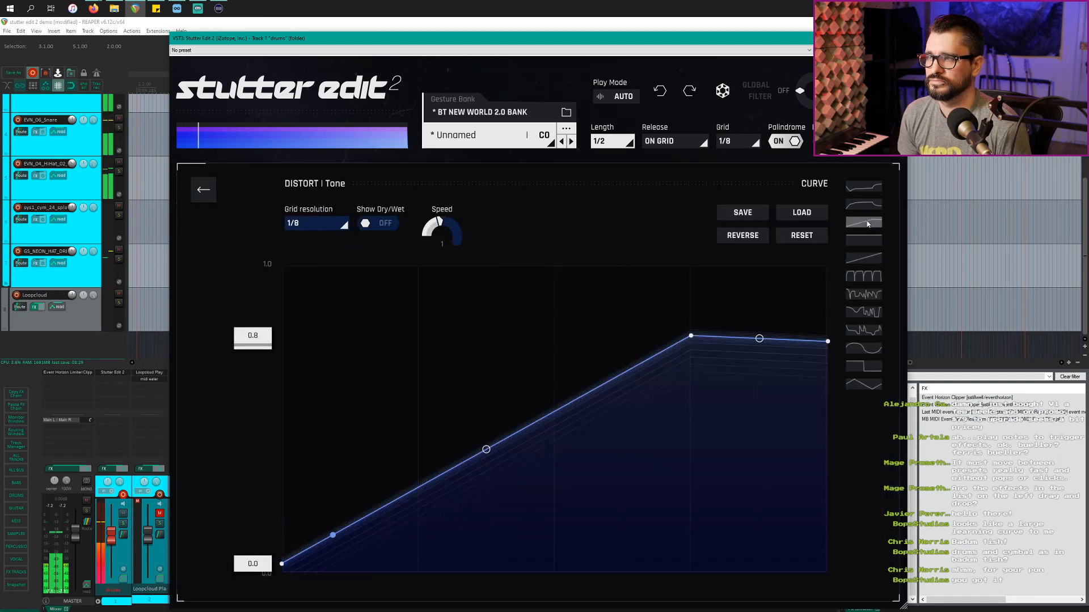
left_click(868, 349)
left_click(865, 366)
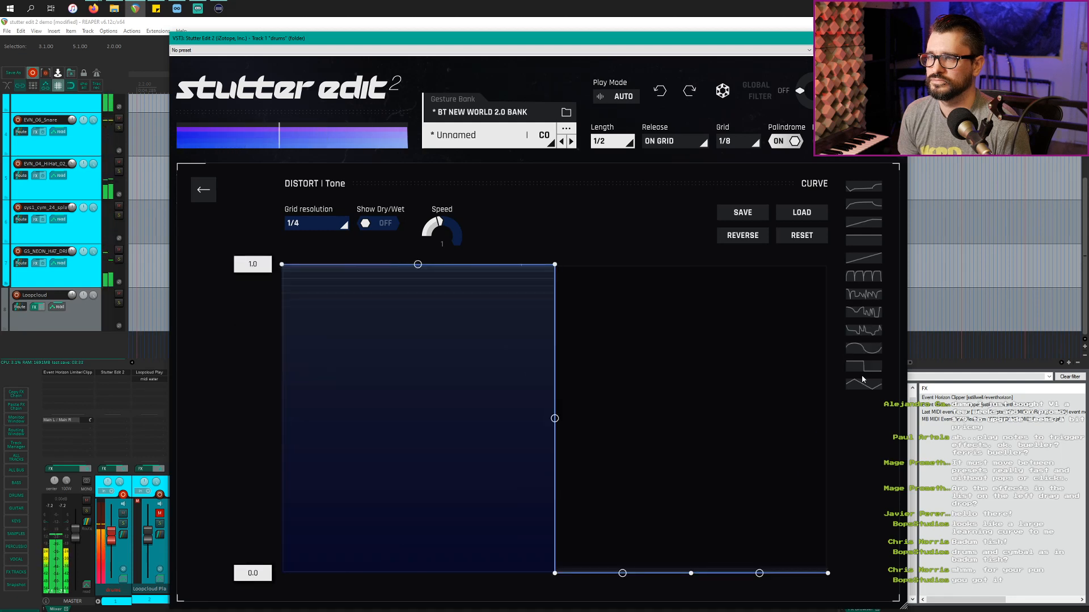
left_click(861, 386)
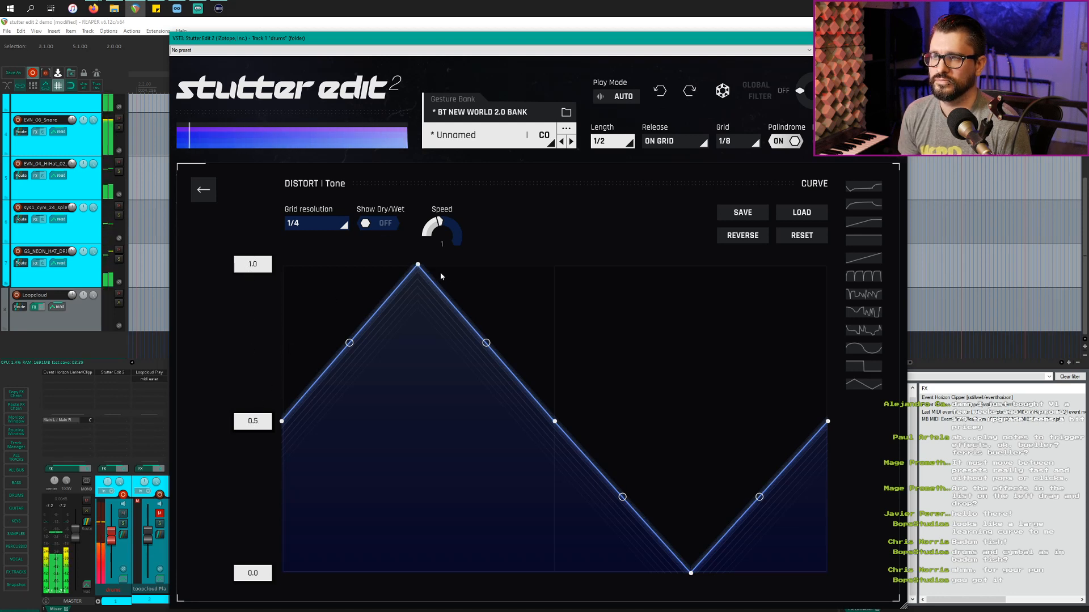
left_click_drag(413, 272, 374, 290)
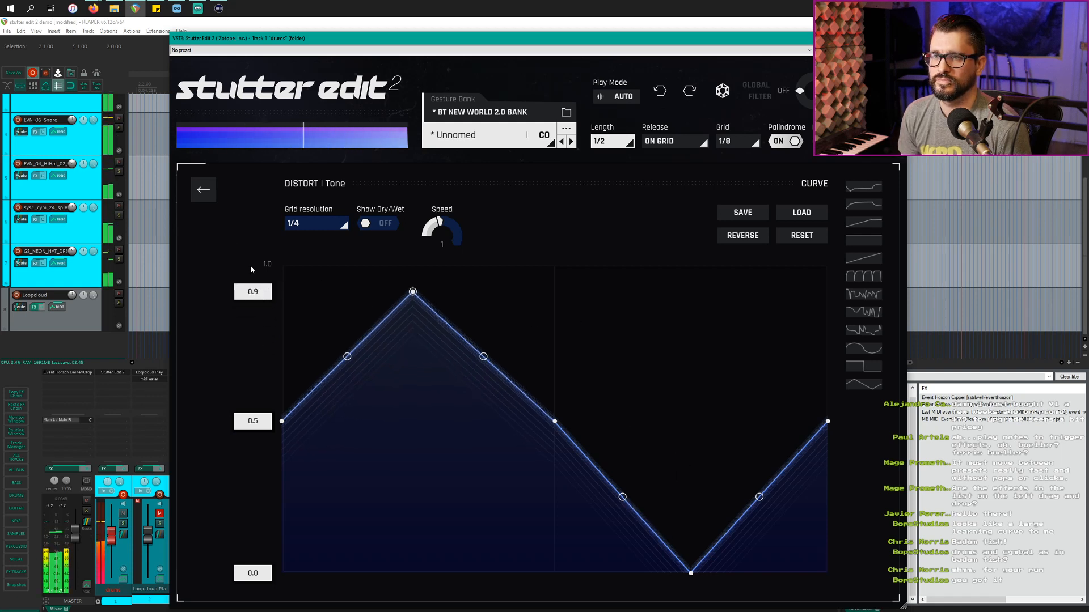
left_click(203, 189)
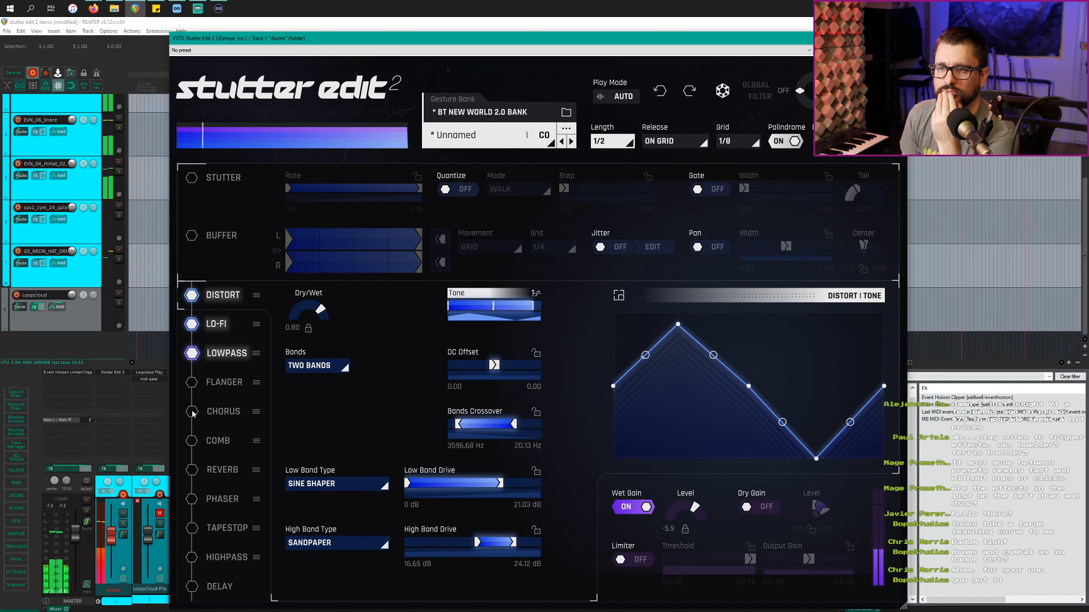
Enable the Flanger module and set its Feedback to 0.57 with the start and end values locked together.
left_click(224, 382)
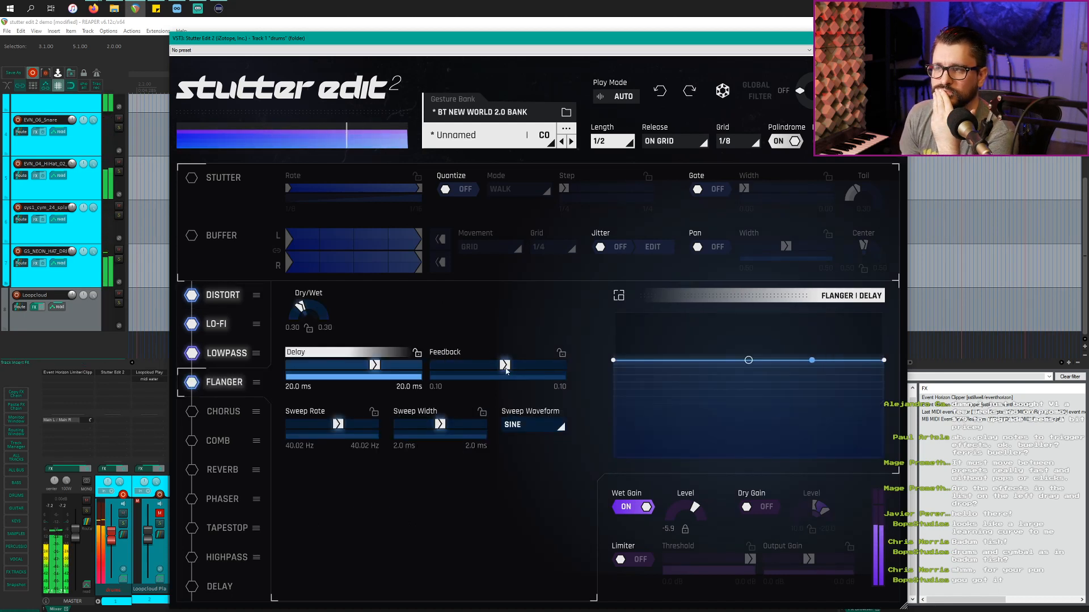
left_click_drag(504, 365, 543, 372)
left_click(560, 355)
Lock the Flanger Delay values together at 16.6 ms and set the Flanger Dry/Wet mix to 0.65.
left_click(417, 354)
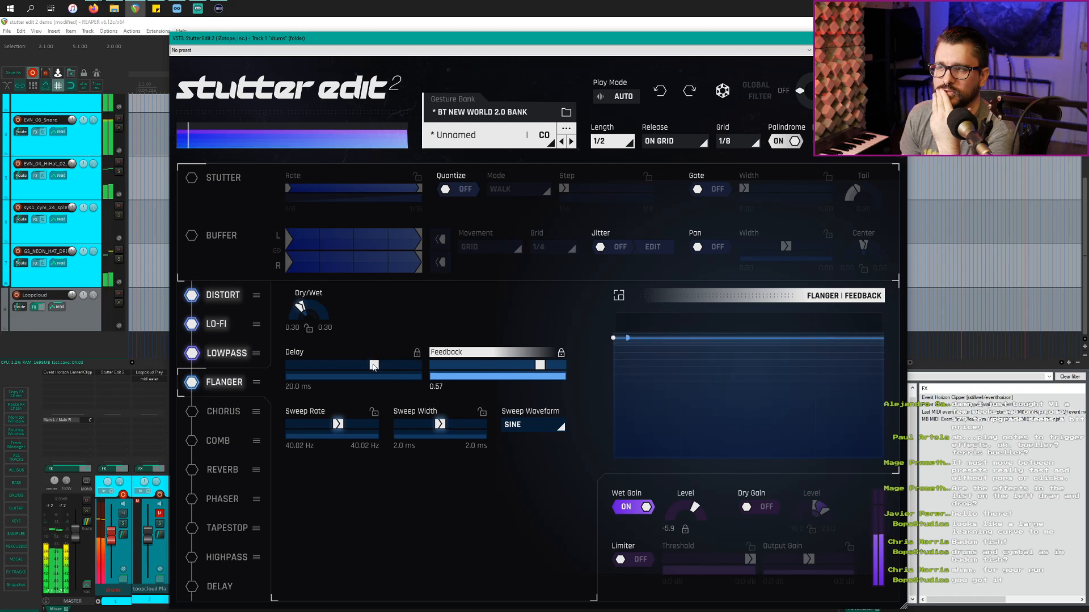
mouse_move(374, 366)
left_mouse_down()
mouse_move(384, 366)
mouse_move(370, 367)
left_mouse_up()
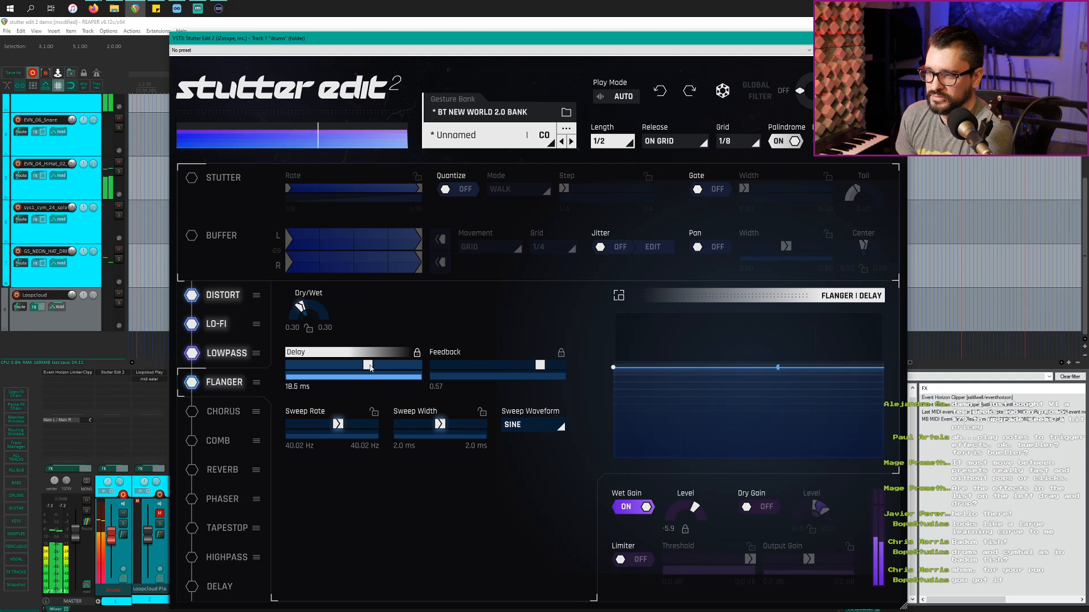
left_click_drag(369, 367, 361, 366)
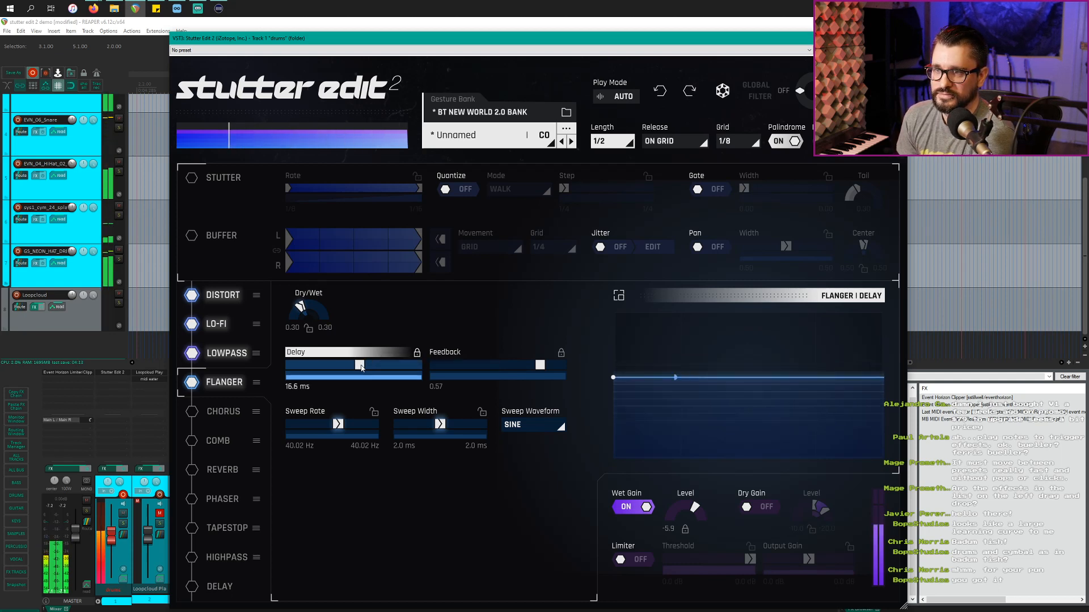
left_click_drag(300, 310, 322, 265)
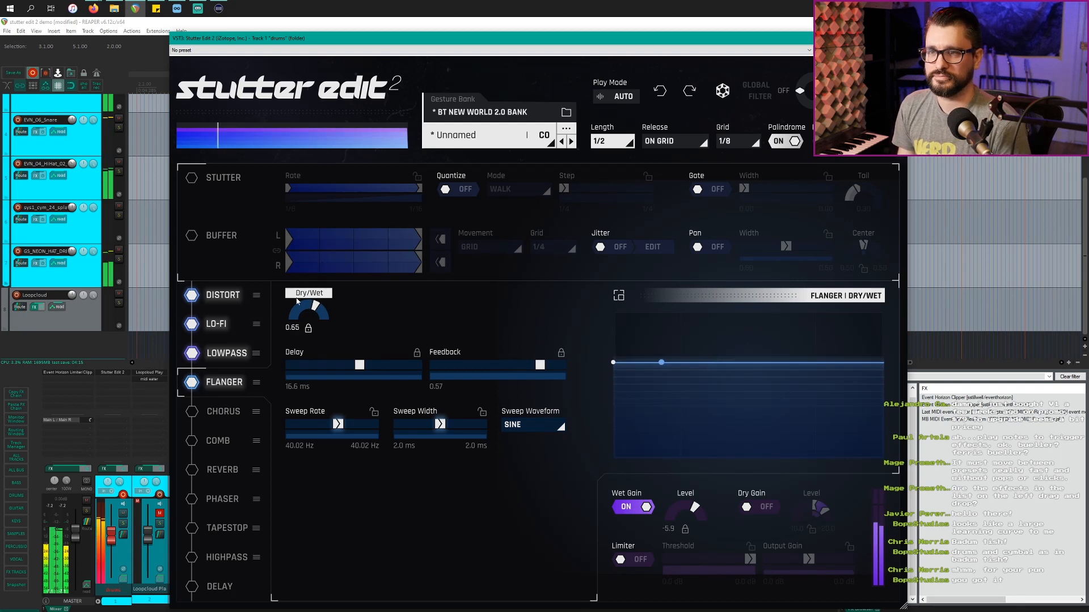
Lower the Lowpass Dry/Wet mix and vary the Lo-Fi Dry/Wet during playback, ending at 0.62.
left_click(221, 354)
left_click_drag(324, 317, 296, 386)
left_click(219, 325)
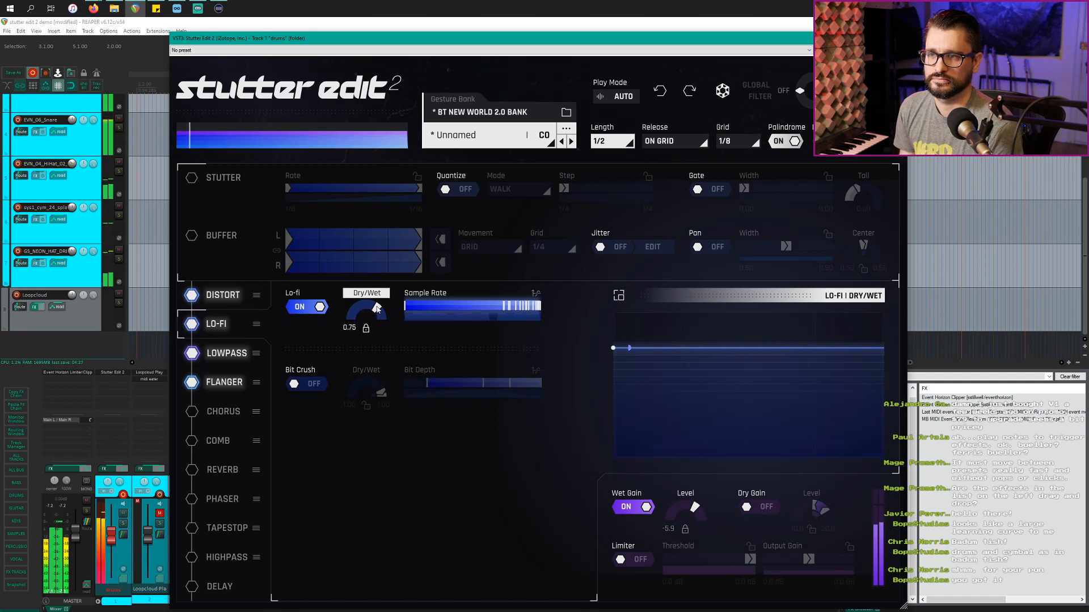
left_click_drag(364, 311, 391, 221)
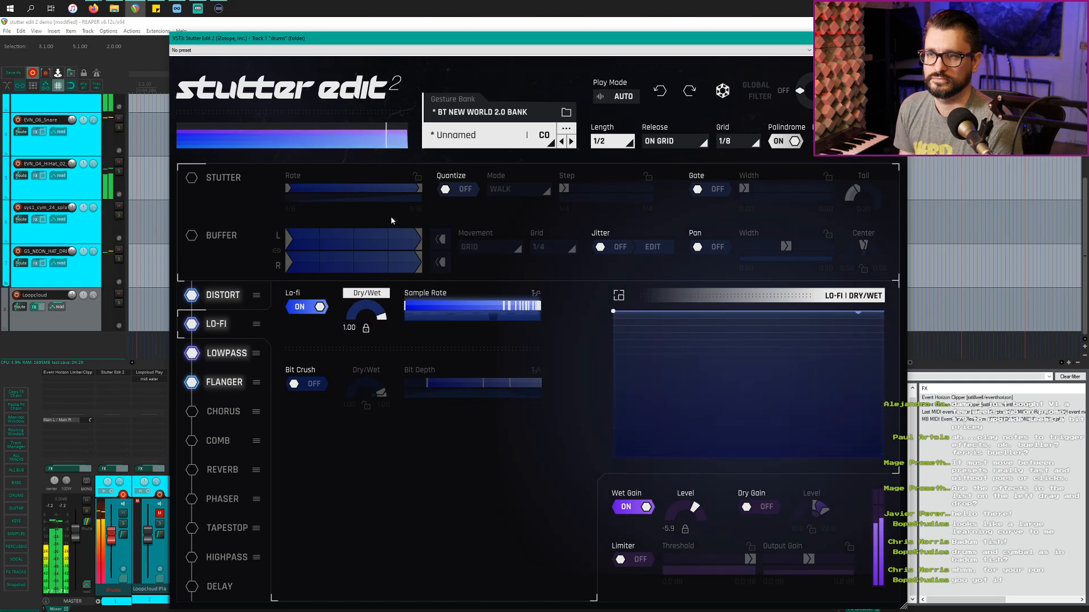
left_click_drag(387, 279, 375, 349)
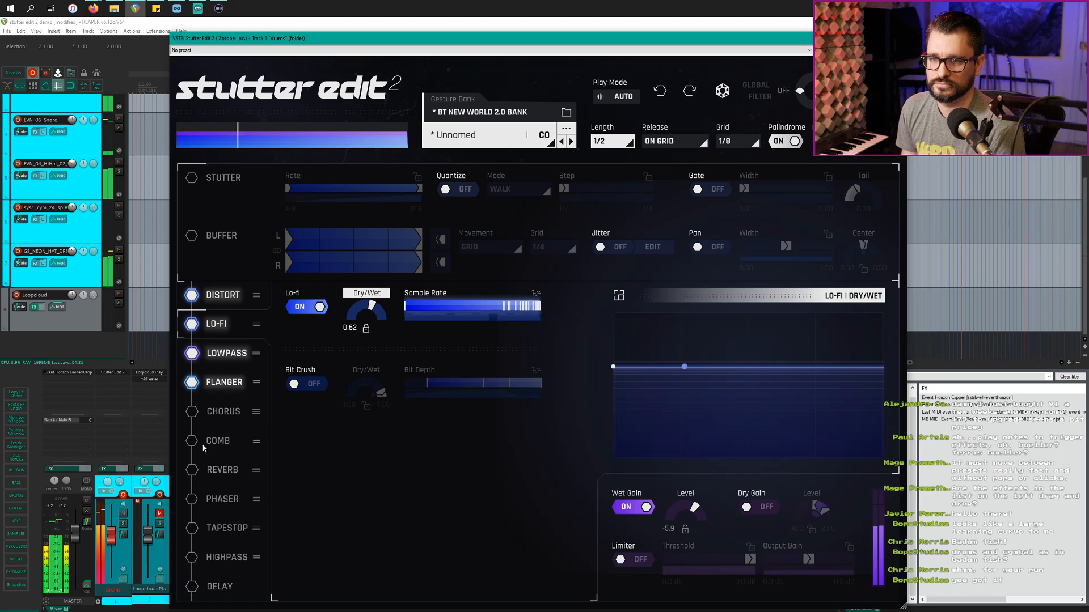
Vary the Flanger Delay during playback, ending at 16.2 ms.
left_click(224, 382)
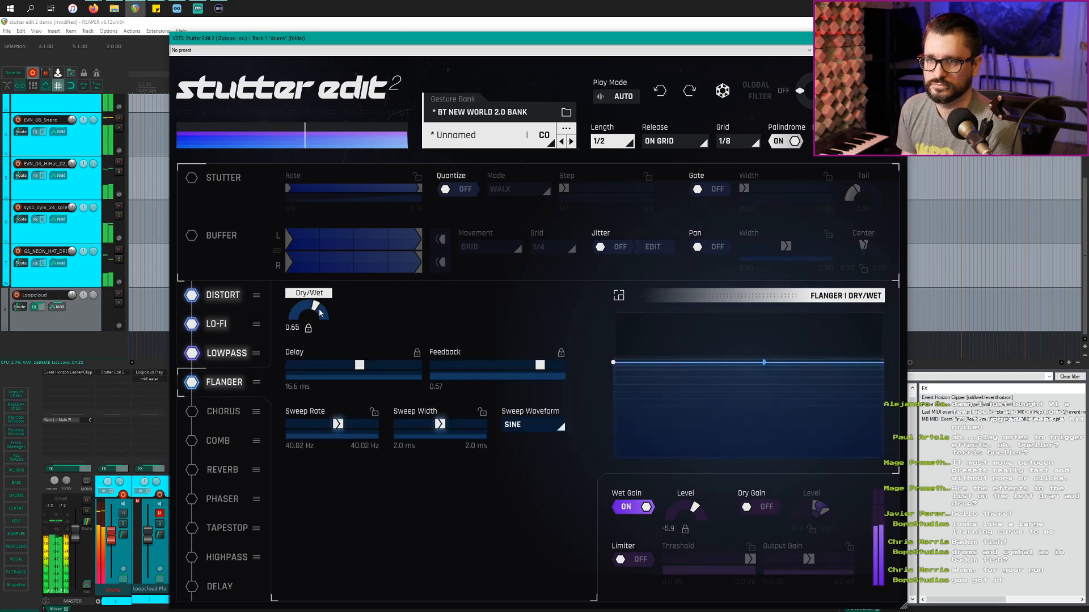
mouse_move(350, 369)
left_mouse_down()
mouse_move(389, 358)
mouse_move(363, 359)
left_mouse_up()
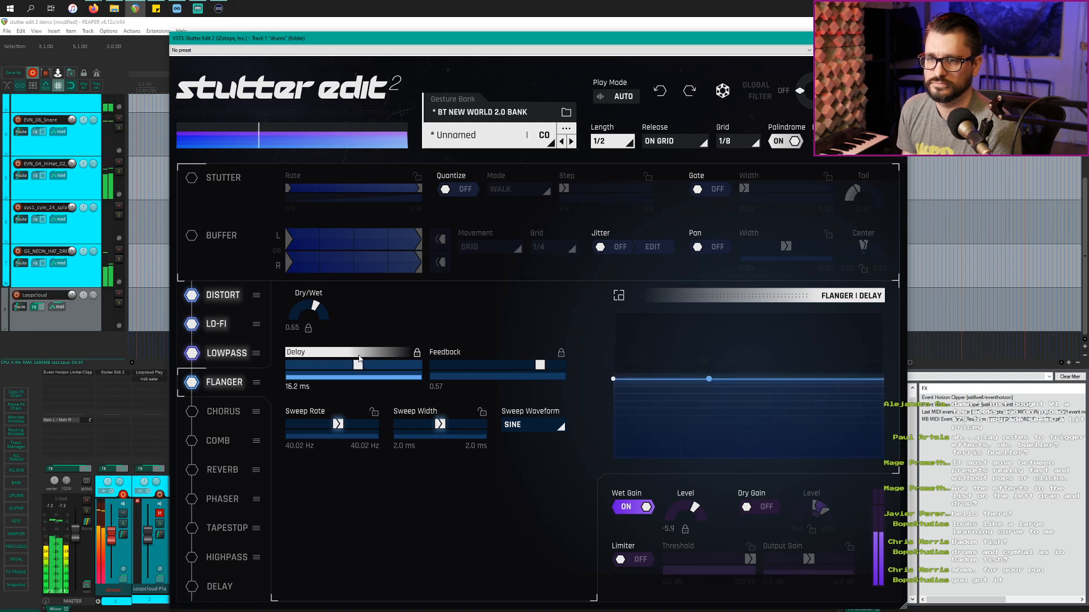
Switch the Reverb module on and off again, and enable the Tapestop module.
left_click(206, 473)
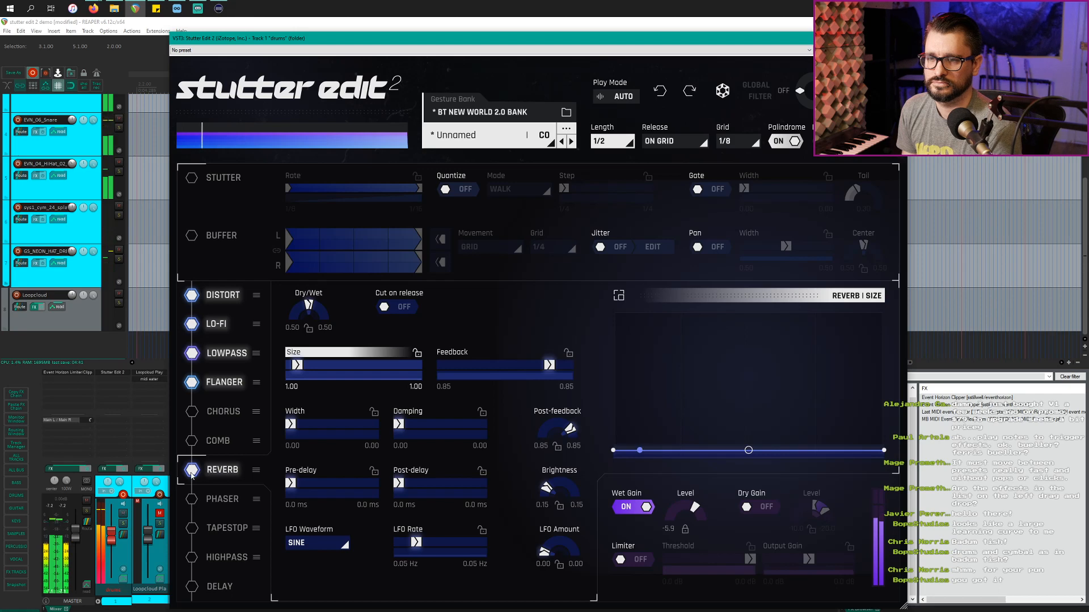
left_click(191, 472)
left_click(192, 530)
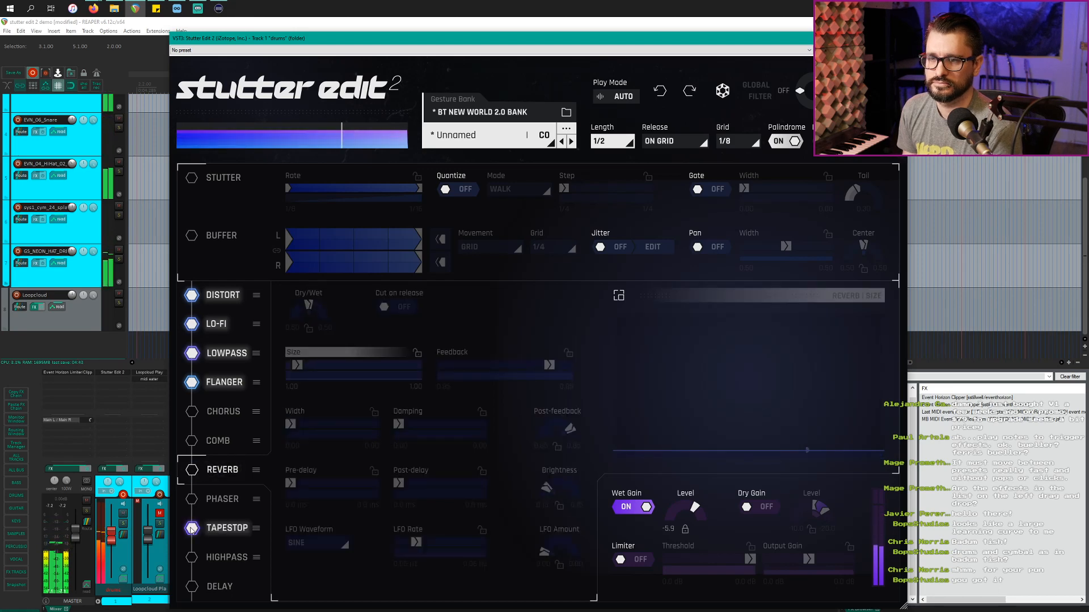
left_click(193, 530)
left_click(193, 530)
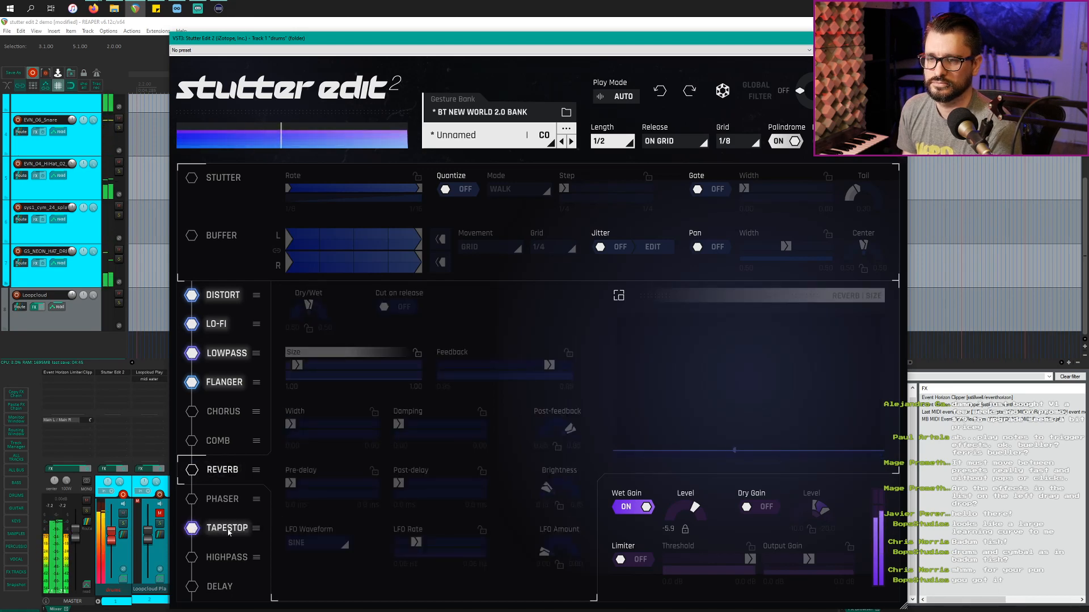
Disable the Flanger and Lowpass modules while Tapestop stays in use.
left_click(192, 383)
left_click(192, 353)
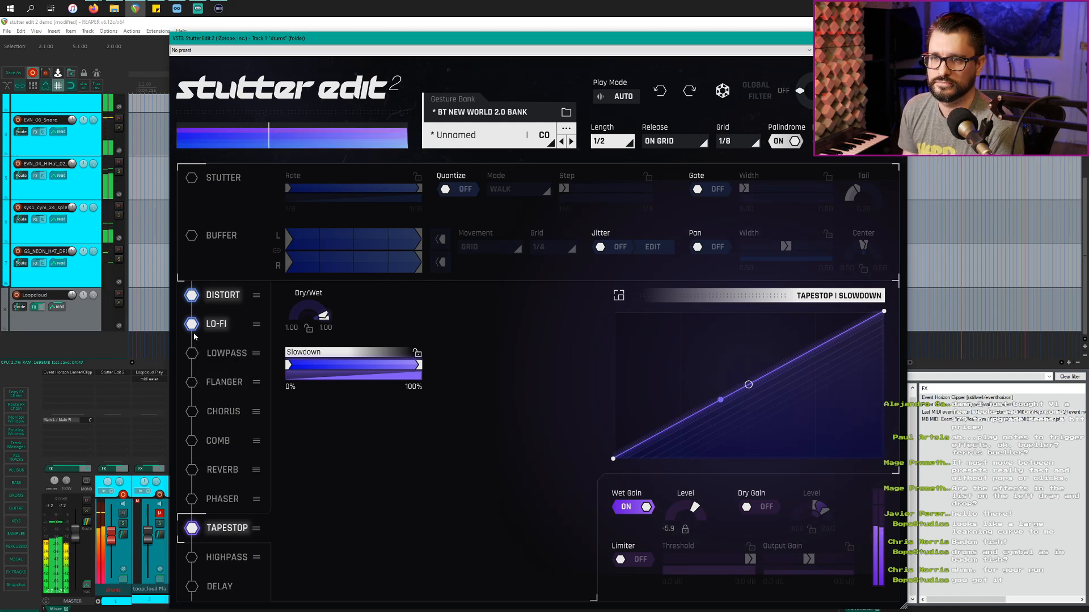
Disable the Lo-Fi and Distort modules and set the gesture Length to 1 BAR.
left_click(192, 325)
left_click(192, 296)
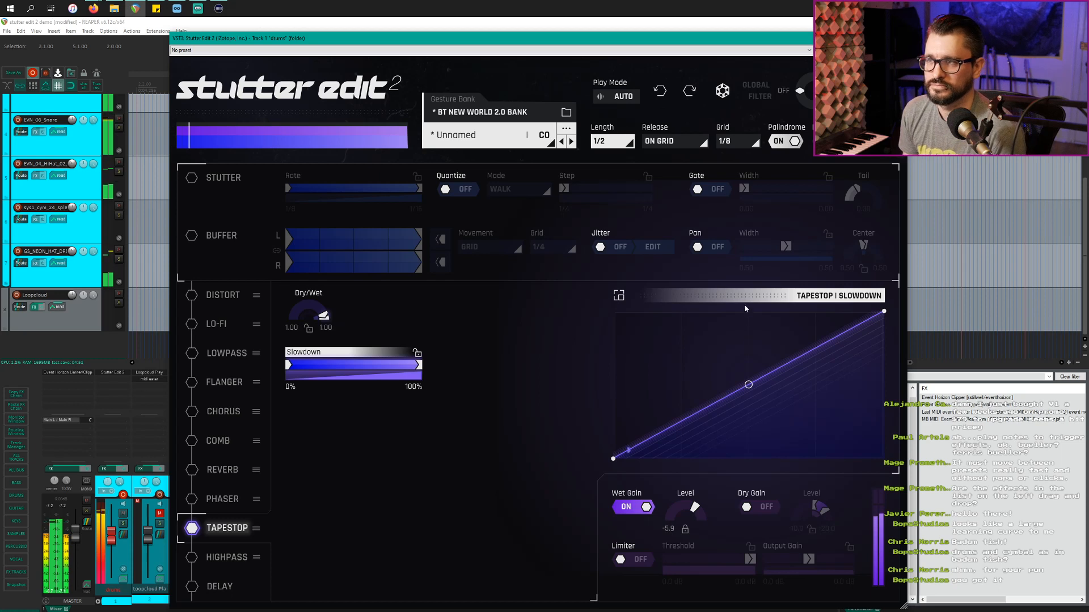
left_click(614, 145)
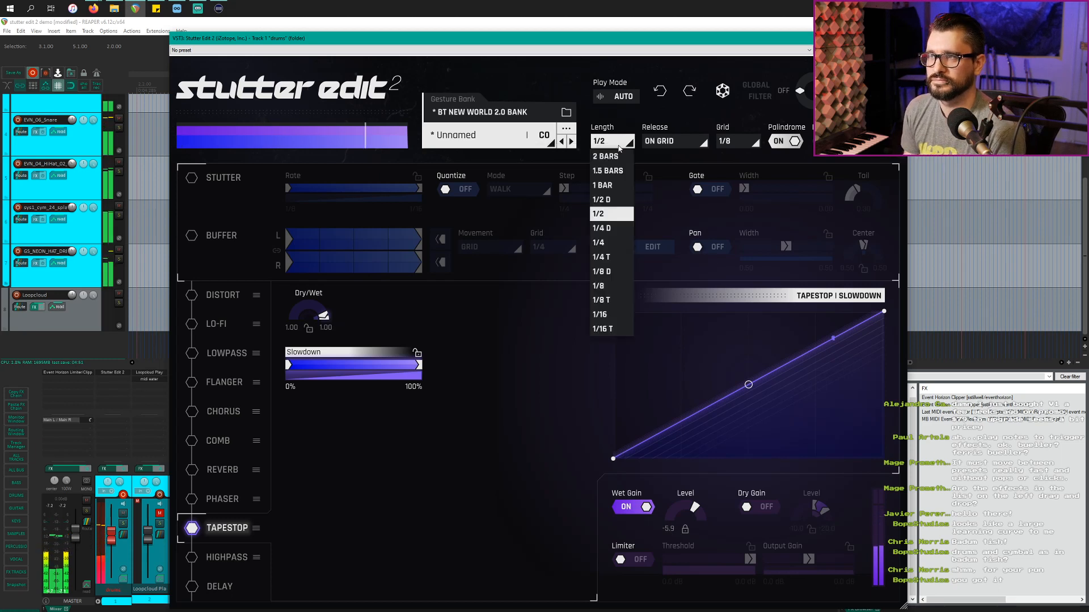
left_click(606, 194)
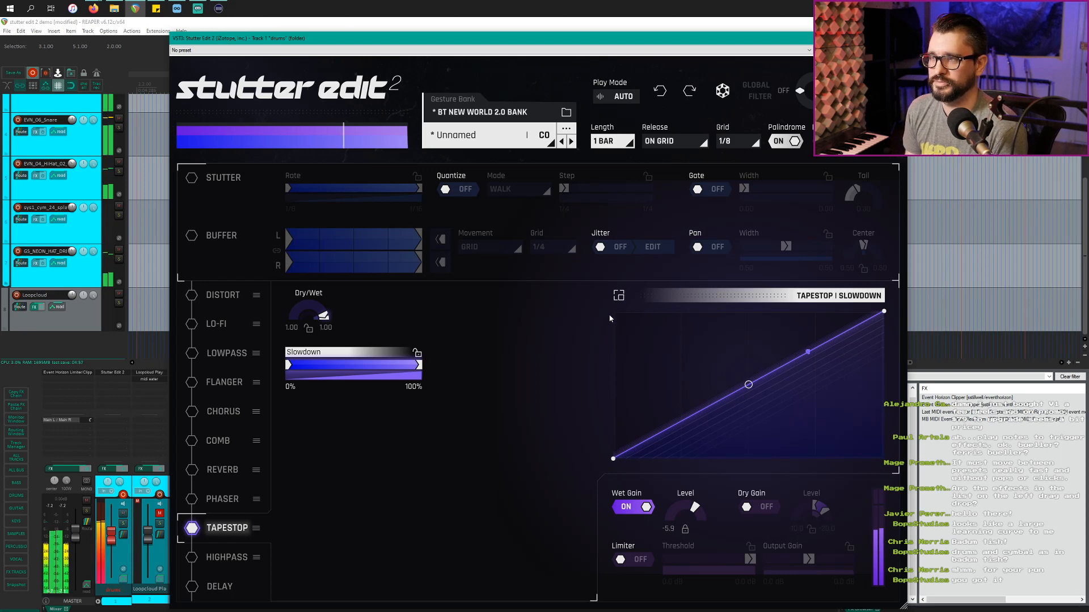
Reverse the Tapestop Slowdown curve in the enlarged curve editor and return to the module view.
left_click(618, 296)
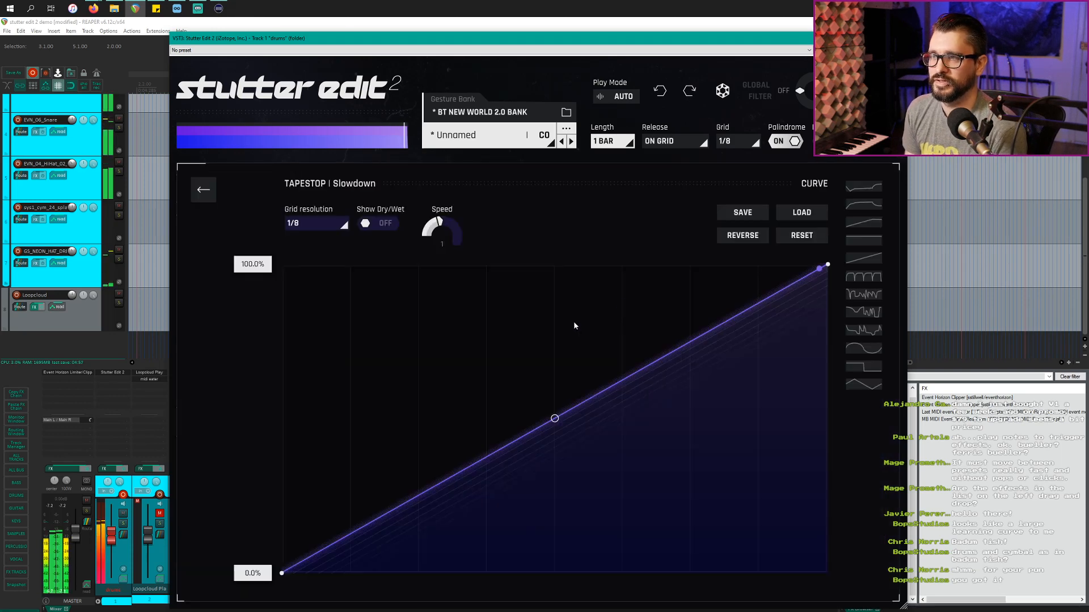
left_click(744, 236)
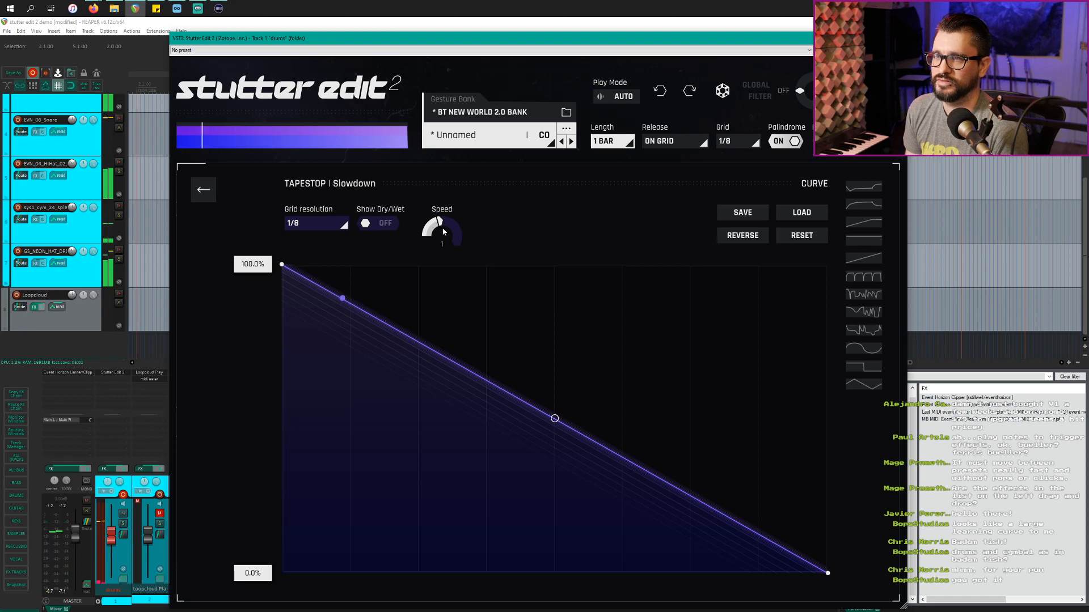
left_click(203, 189)
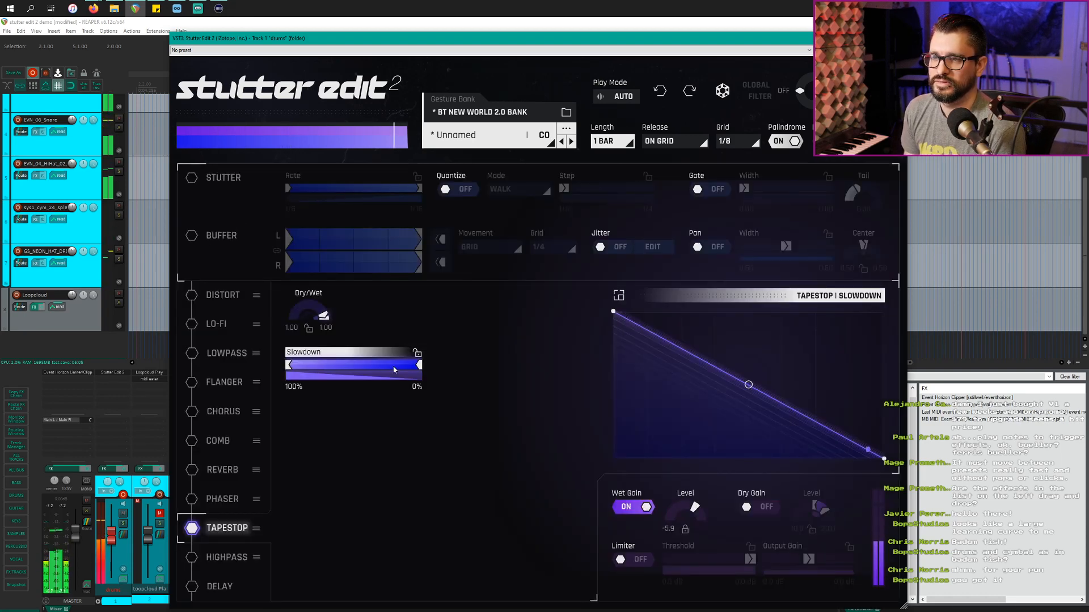
Vary the Tapestop Slowdown range during playback, ending at 55% to 0%.
mouse_move(419, 365)
left_mouse_down()
mouse_move(375, 367)
mouse_move(428, 366)
left_mouse_up()
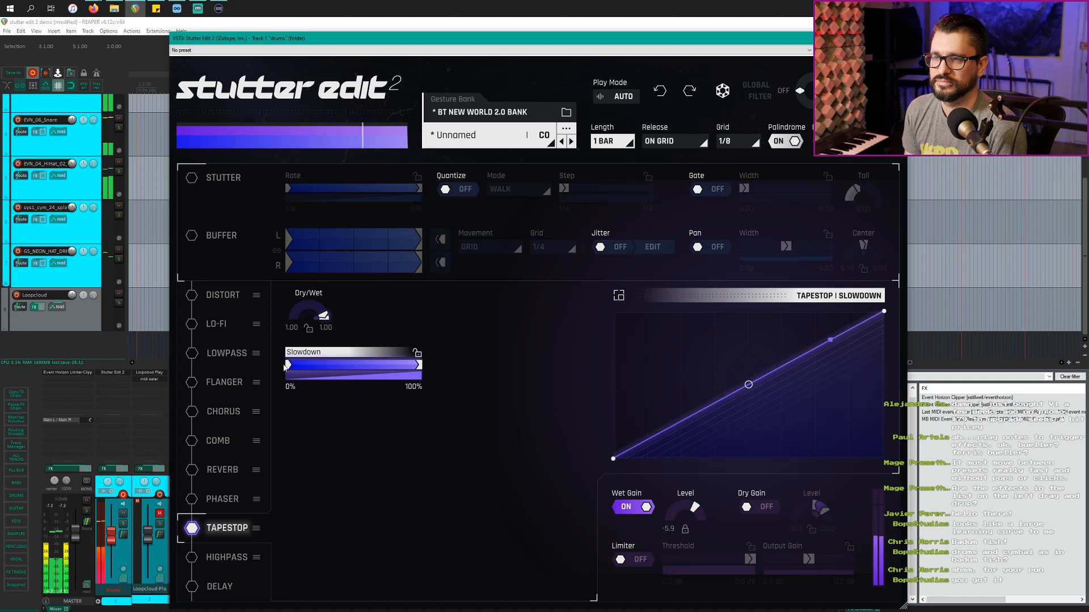
mouse_move(288, 366)
left_mouse_down()
mouse_move(421, 368)
mouse_move(285, 368)
left_mouse_up()
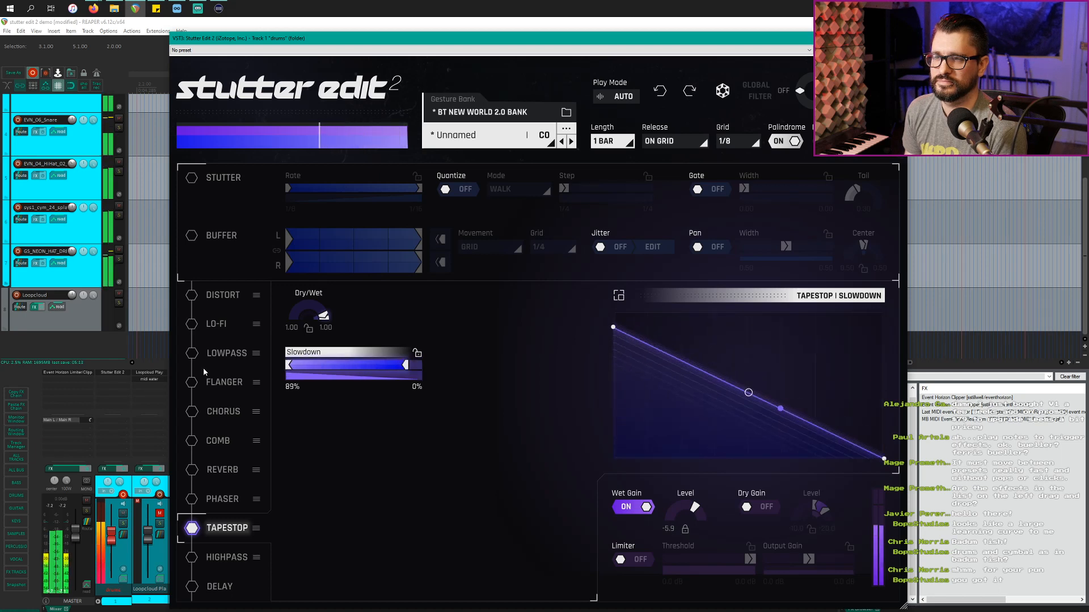
left_click_drag(404, 366, 526, 374)
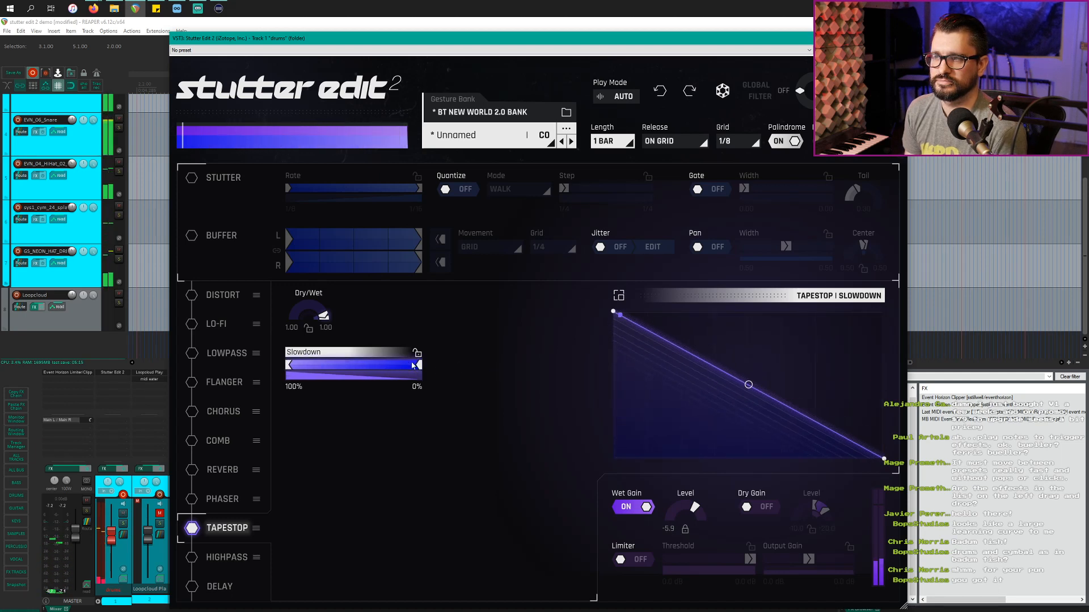
left_click_drag(419, 366, 362, 376)
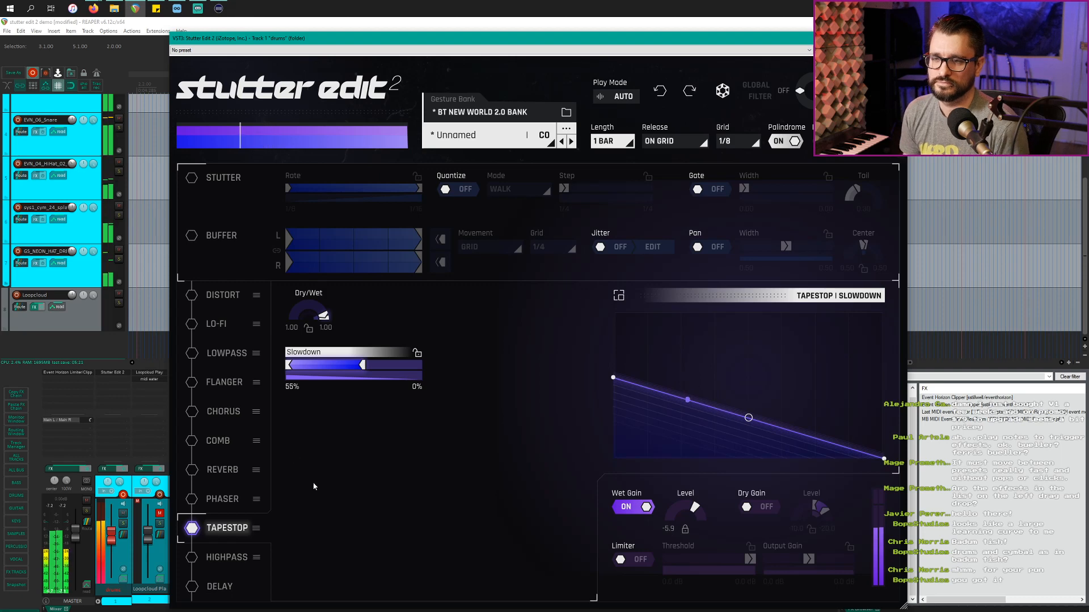
left_click(194, 529)
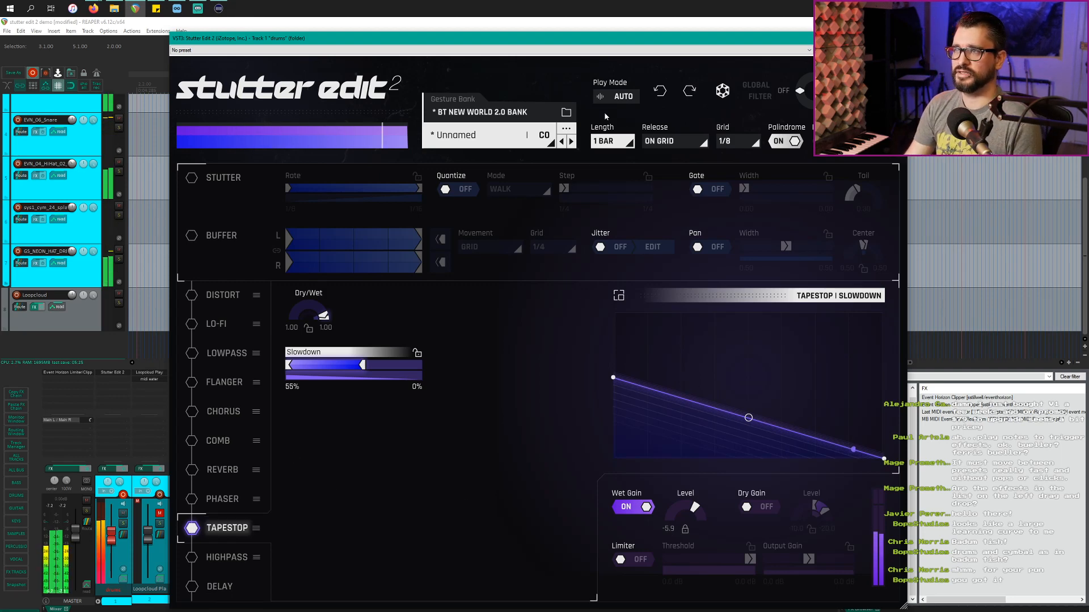
Switch the Play Mode from AUTO to MIDI and return to the module view.
left_click(615, 97)
left_click(322, 430)
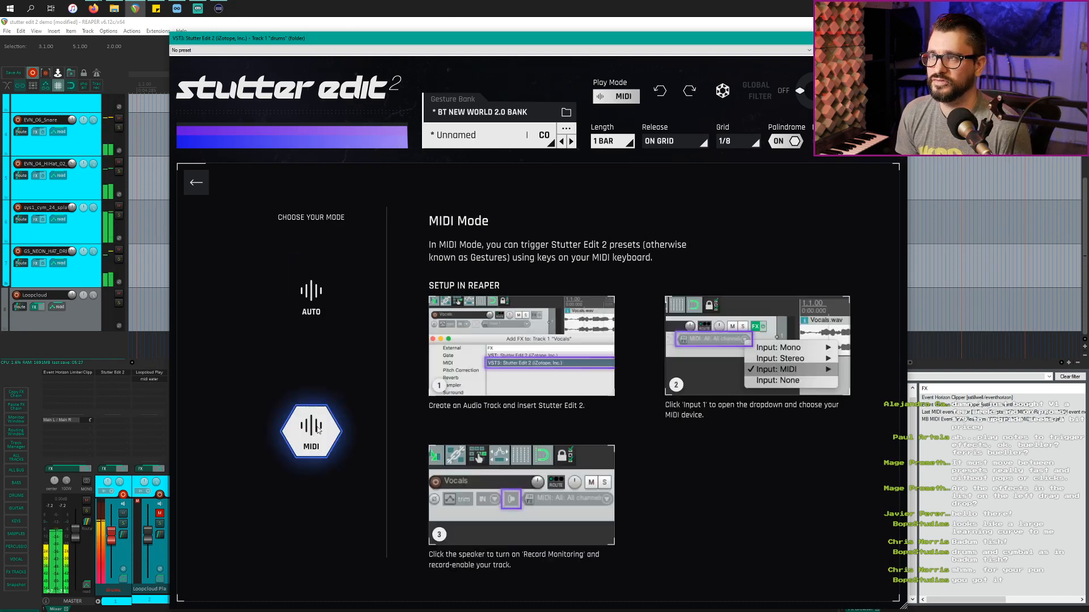
left_click(205, 193)
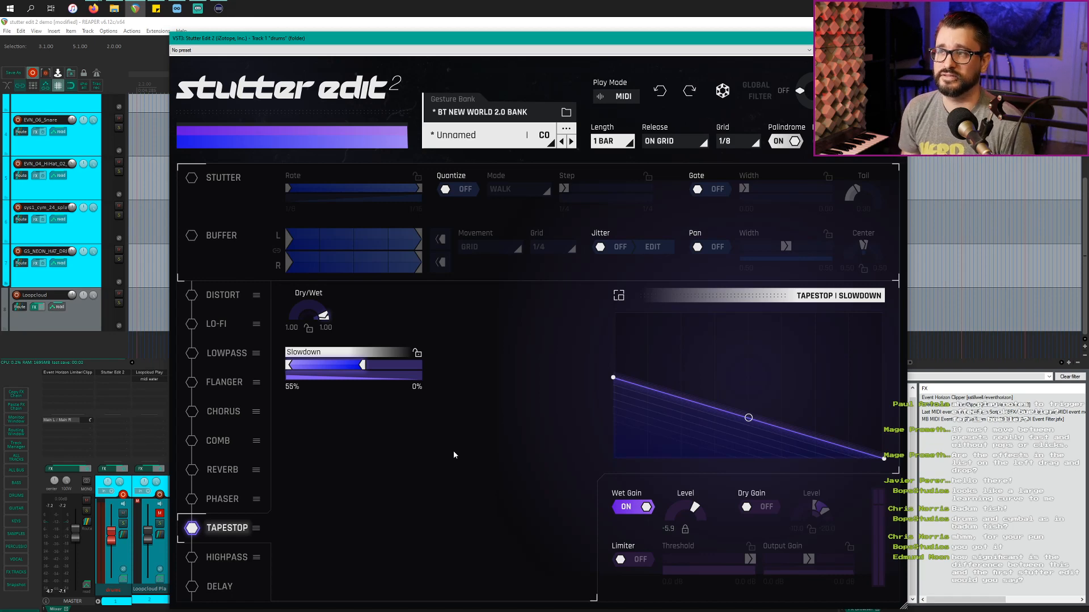
left_click_drag(491, 42, 462, 40)
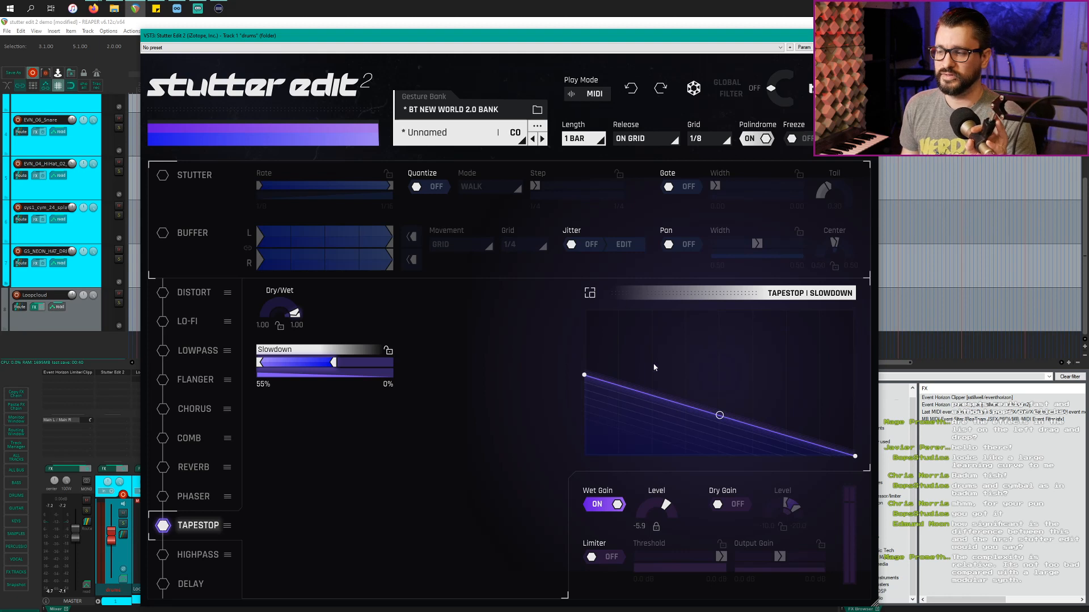
key("alt+Tab")
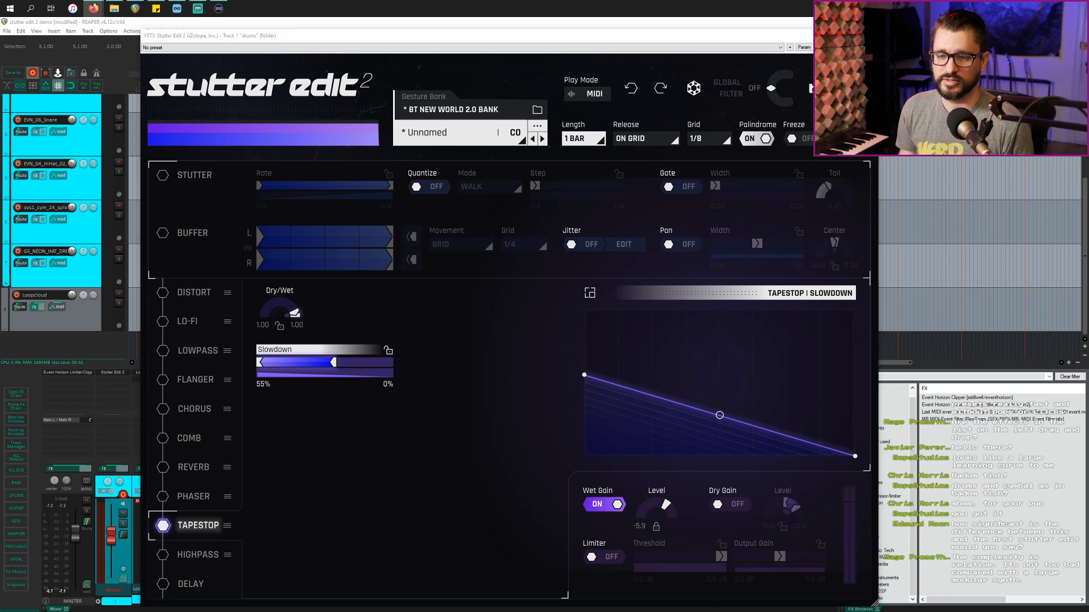
key("alt+Tab")
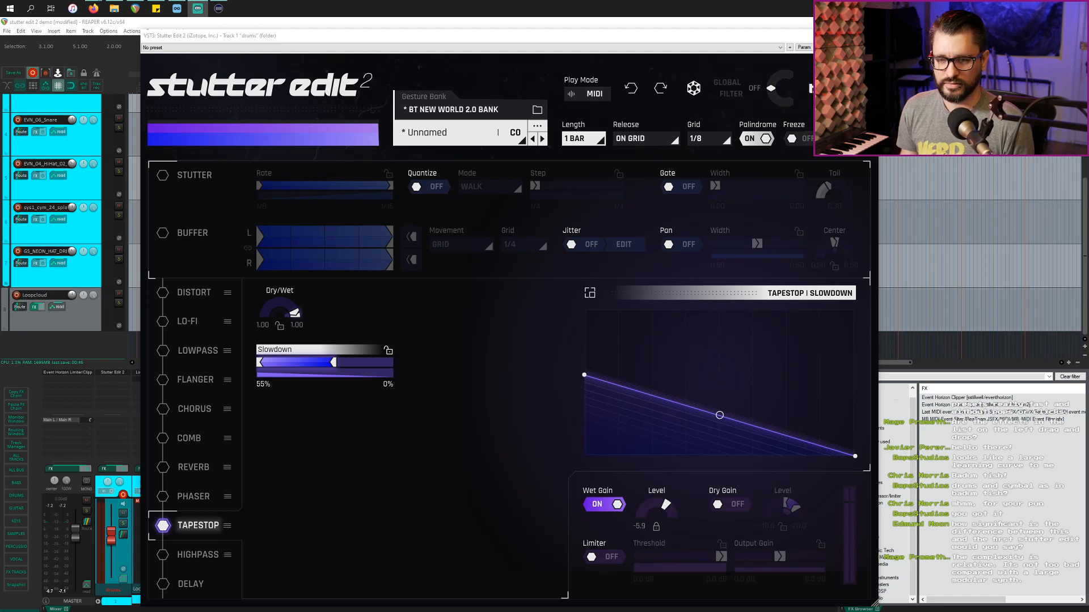
key("alt+Tab")
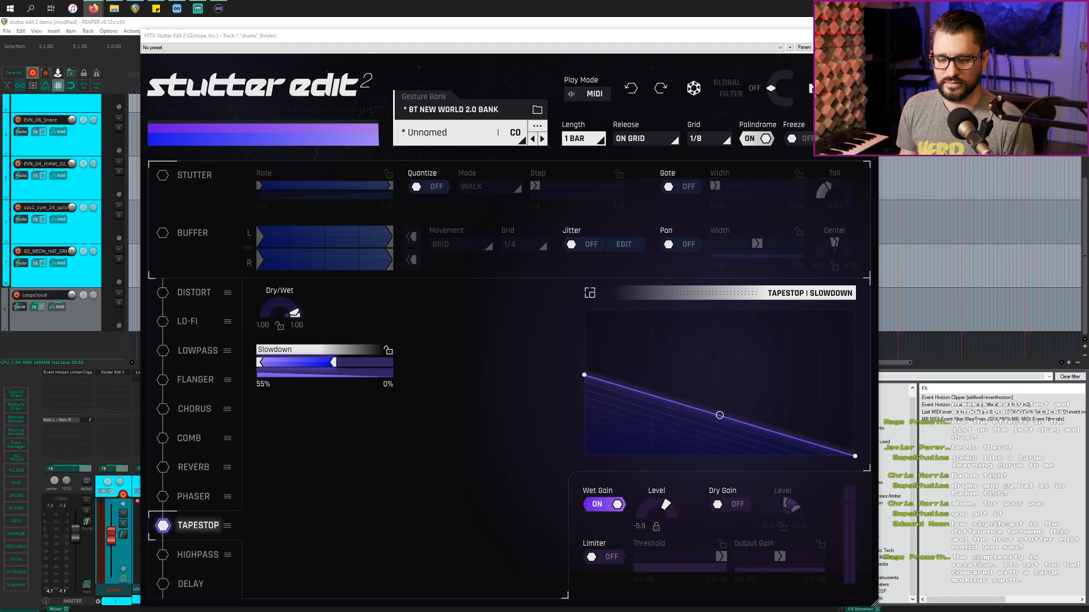
left_click(441, 435)
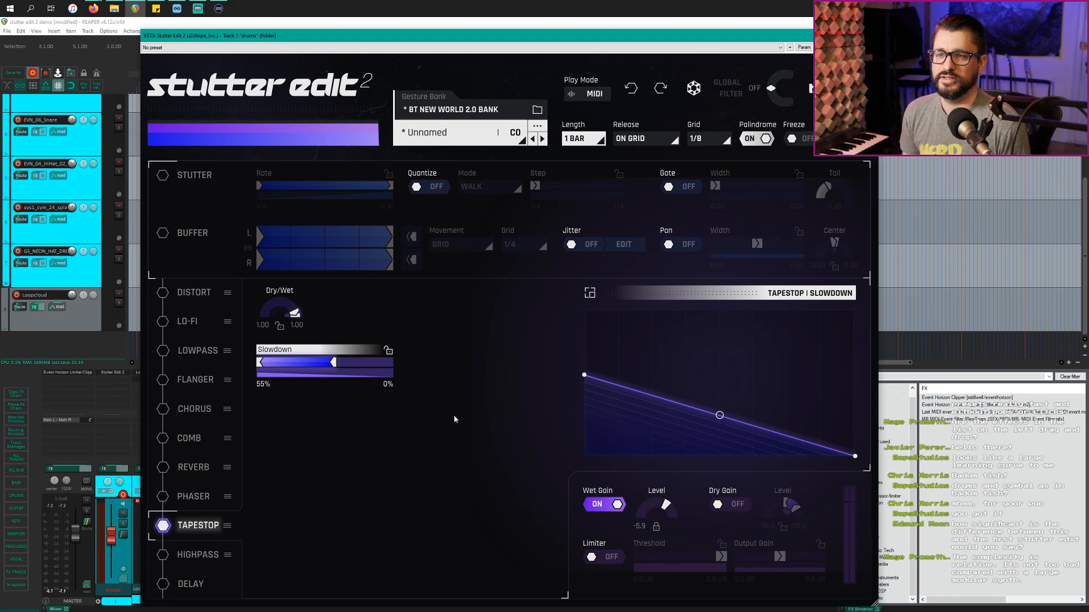
View the Distort module's Tone curve in the enlarged curve editor and return to the module view.
left_click(203, 297)
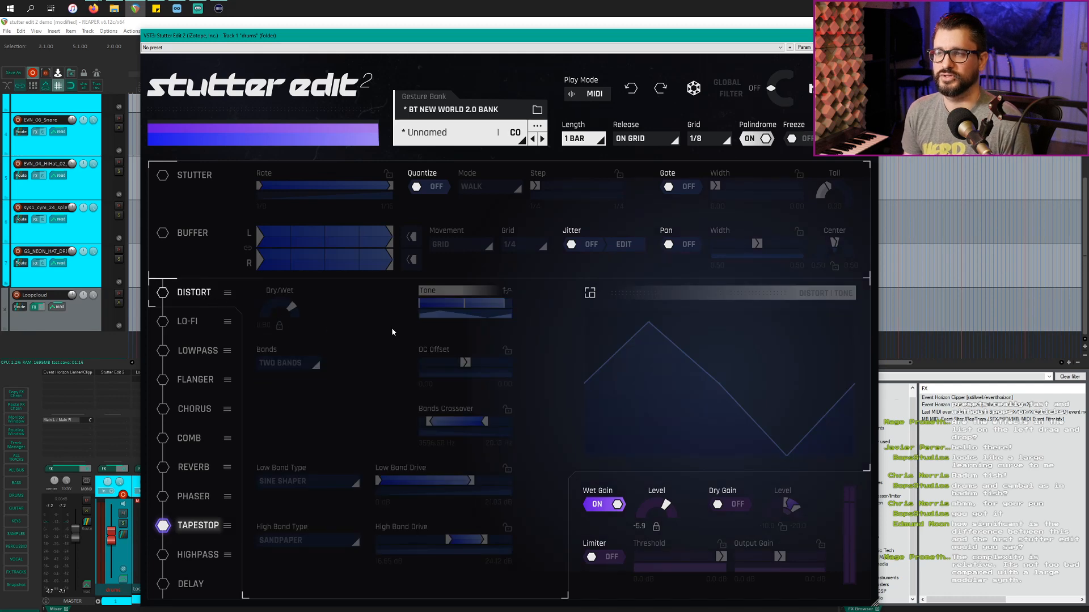
left_click(590, 292)
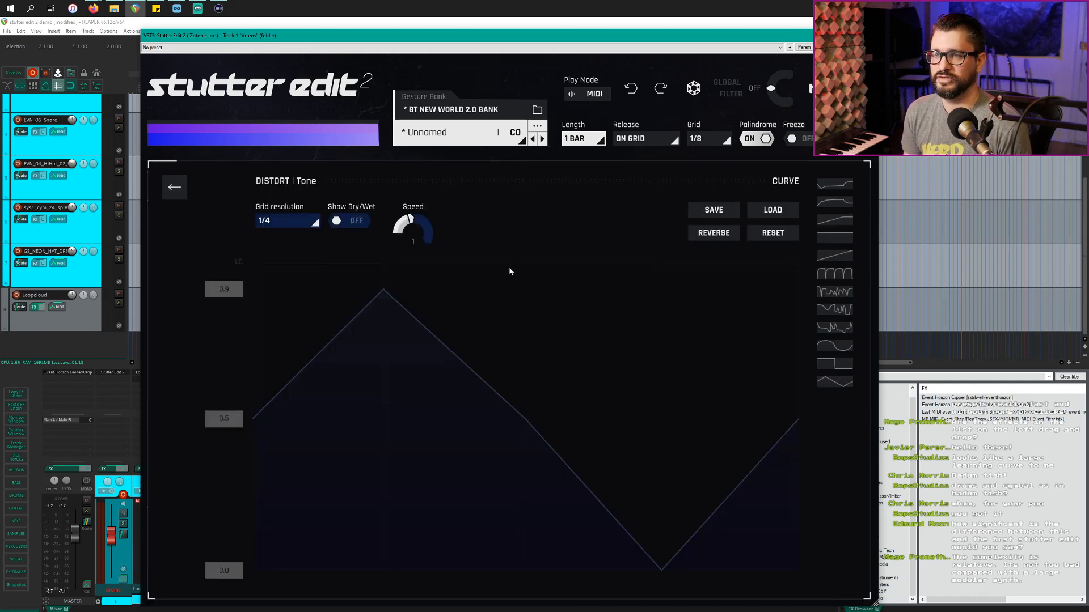
left_click(174, 187)
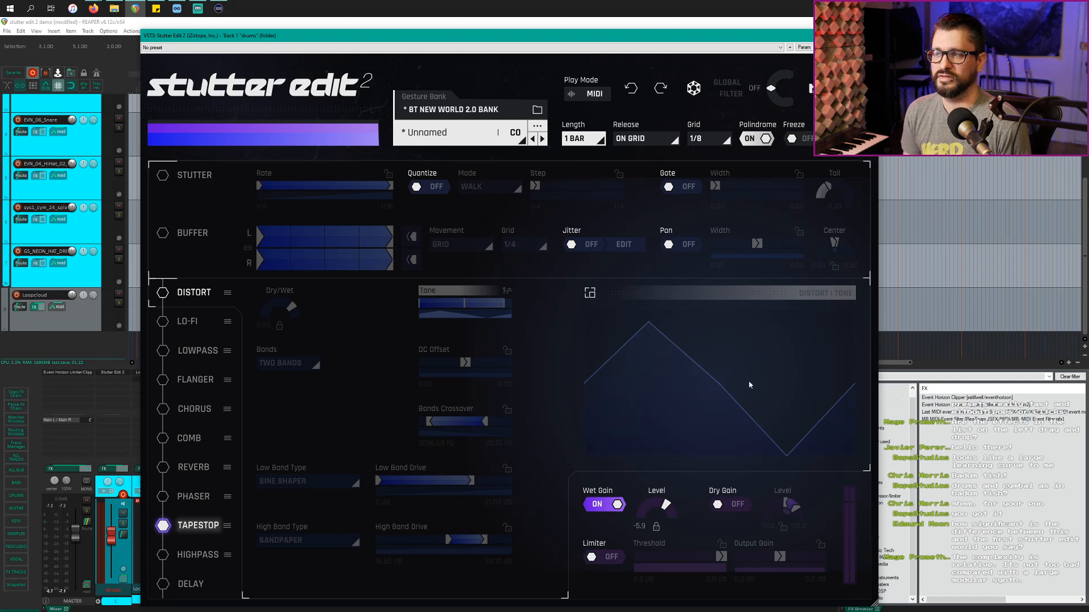
Enable the Distort module and set its DC Offset range to -0.25 to 0.00.
left_click(168, 296)
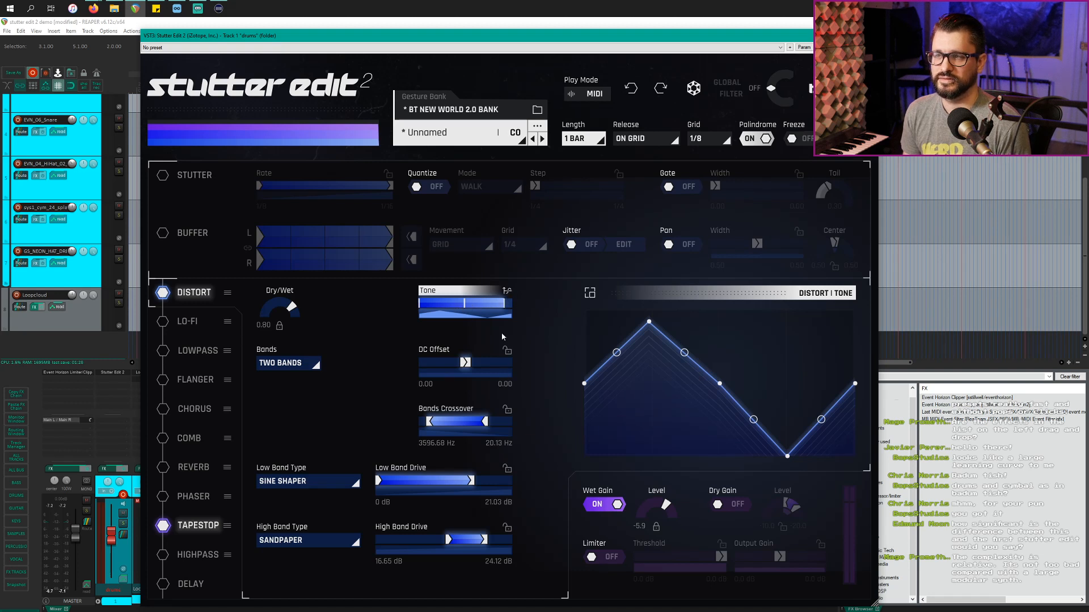
left_click_drag(466, 368, 457, 369)
left_click(507, 352)
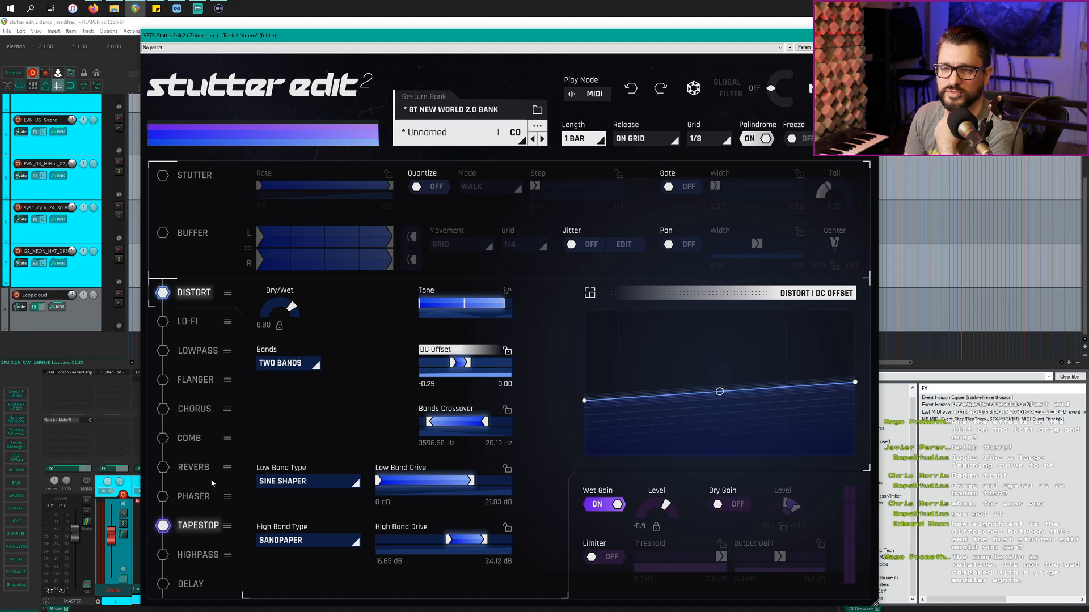
Enable the Comb and Phaser modules and disable Tapestop while the drums play.
left_click(188, 438)
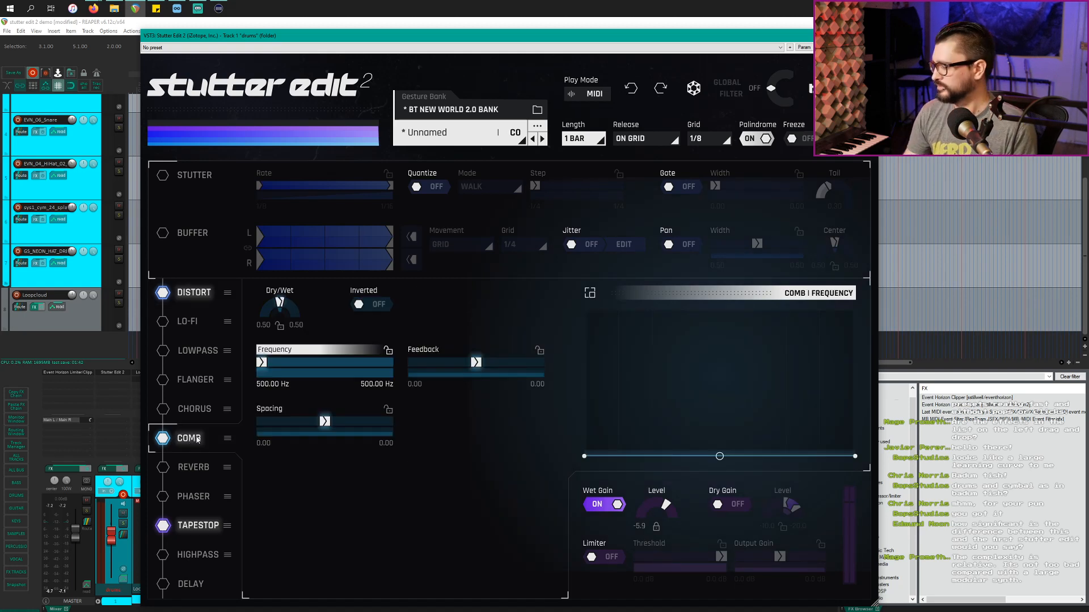
key("space")
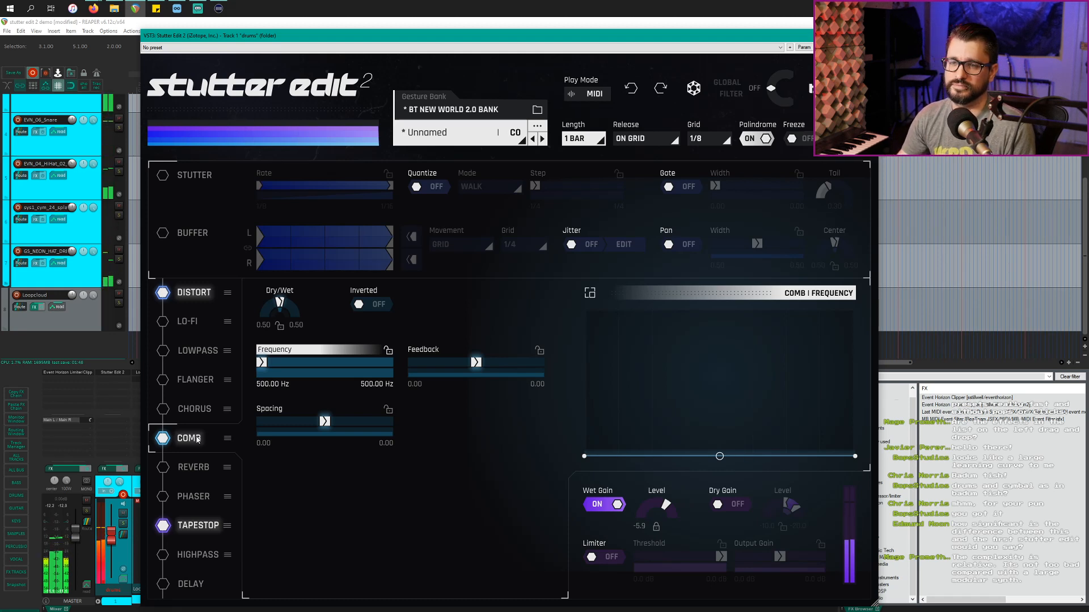
left_click(162, 497)
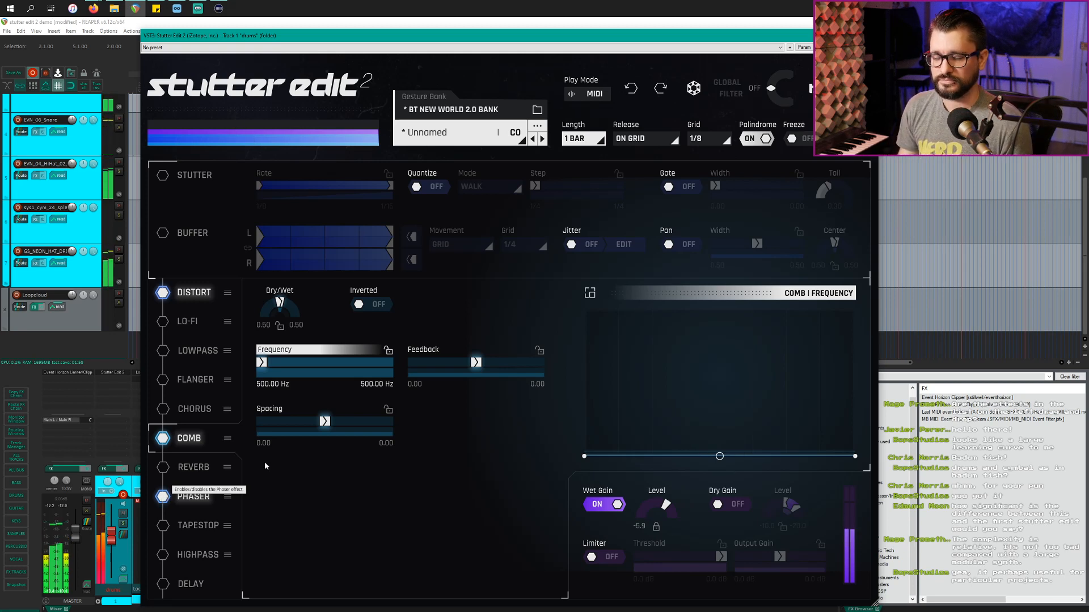
Load the BASS MUSIC SYNTHS bank from the Bass, Beats, and Instruments factory banks and look through its gestures.
left_click(496, 142)
left_click(295, 208)
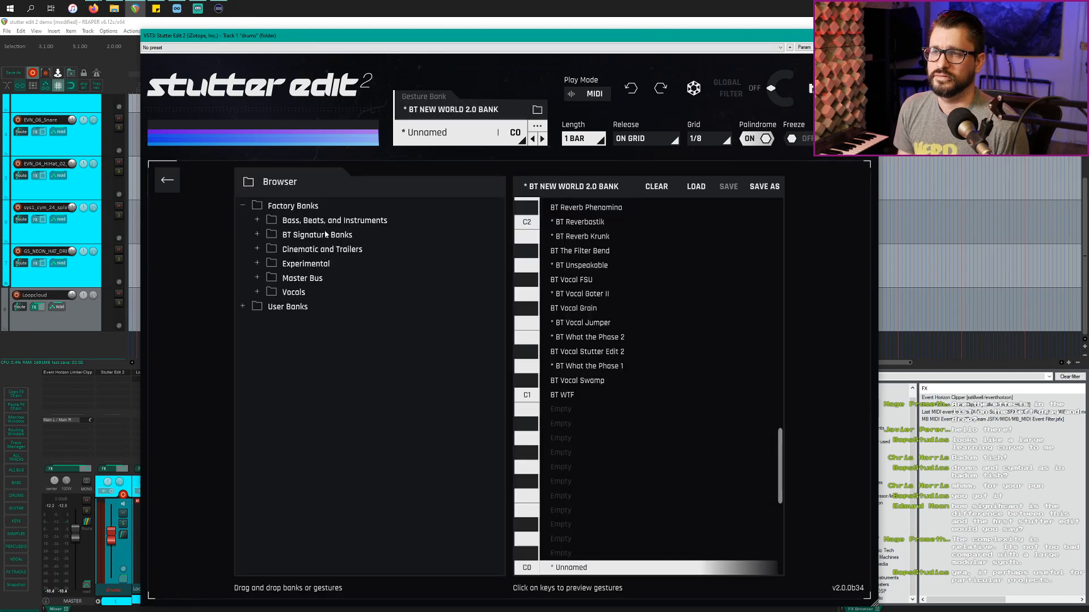
left_click(335, 221)
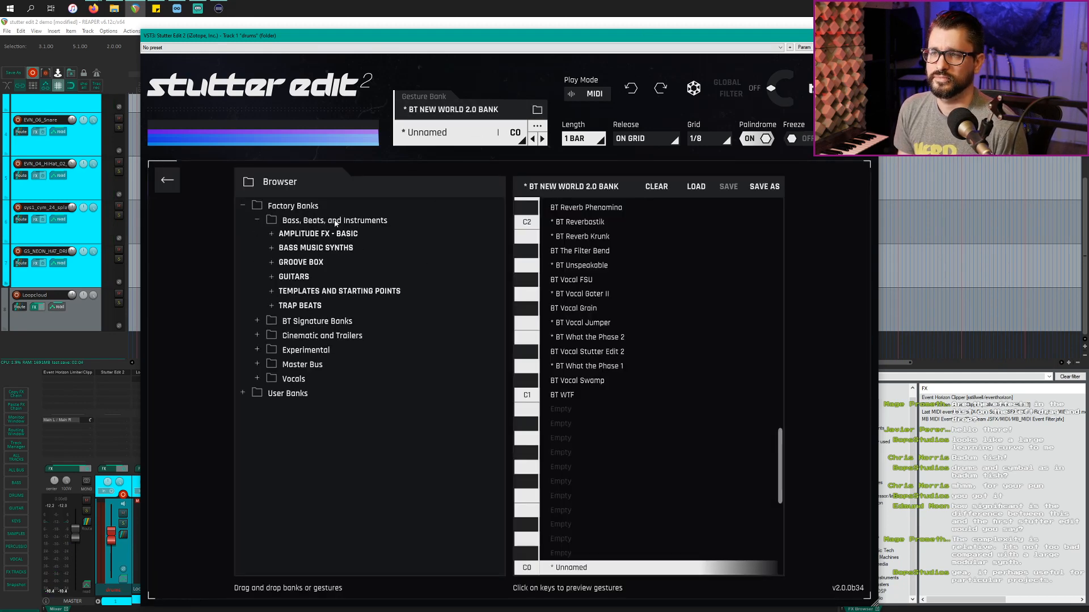
left_click(334, 253)
scroll(679, 322, "up", 5)
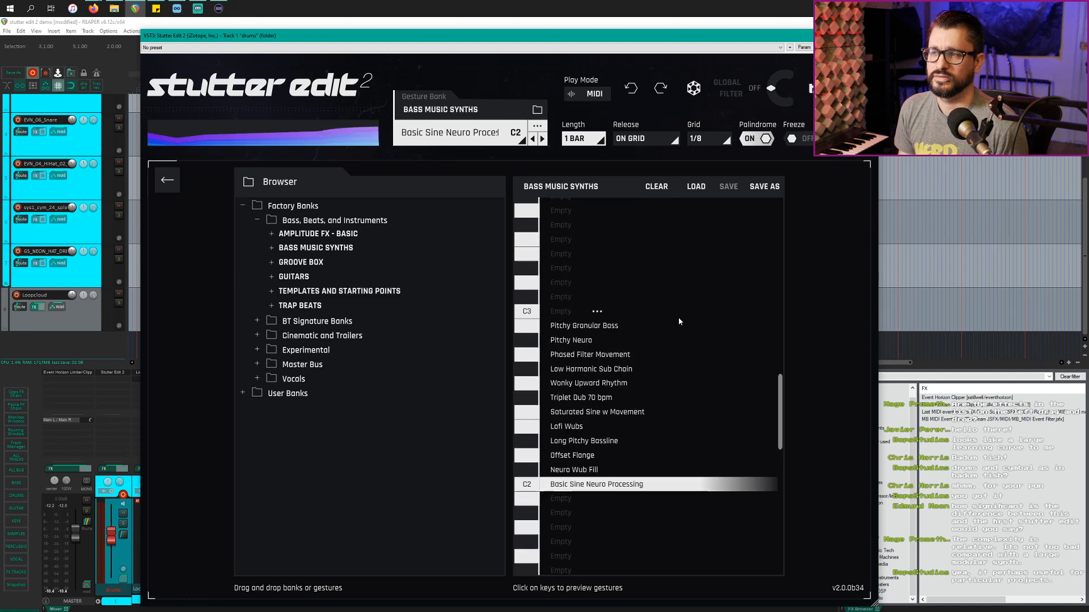
scroll(679, 322, "down", 1)
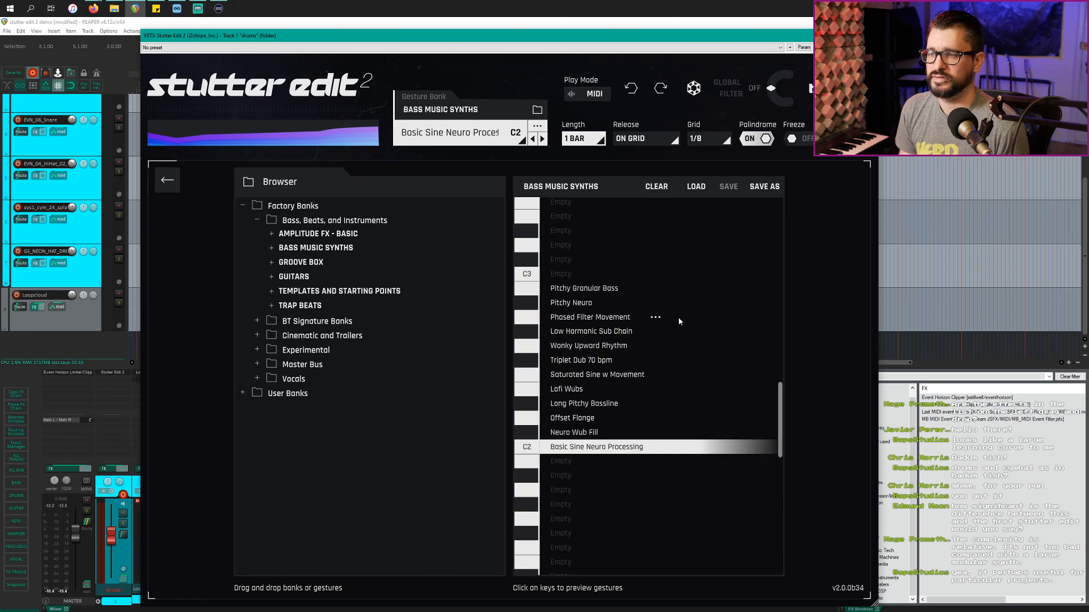
Start playback and unmute the Loopcloud Play track in the REAPER mixer.
key("space")
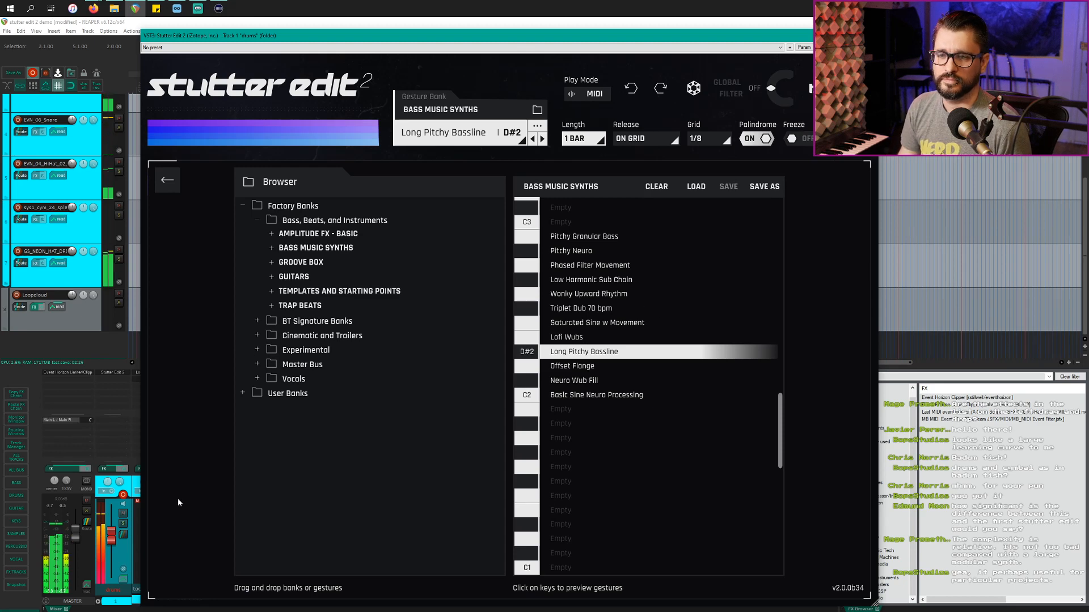
left_click_drag(265, 36, 336, 39)
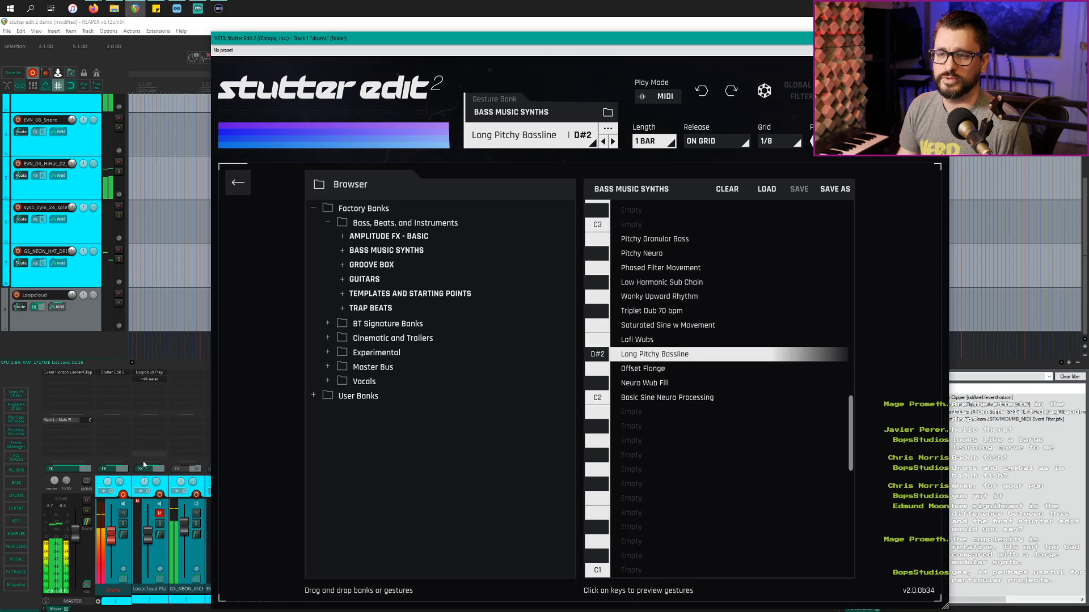
left_click(160, 513)
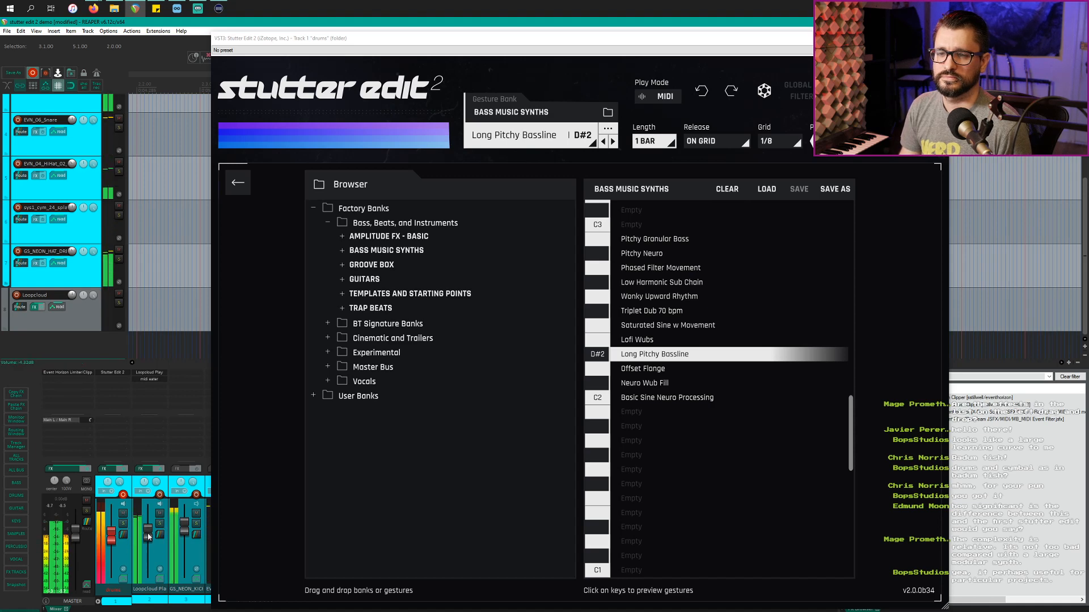
Close the gesture browser to view the modules of the Triplet Dub 70 bpm gesture.
left_click_drag(416, 37, 363, 36)
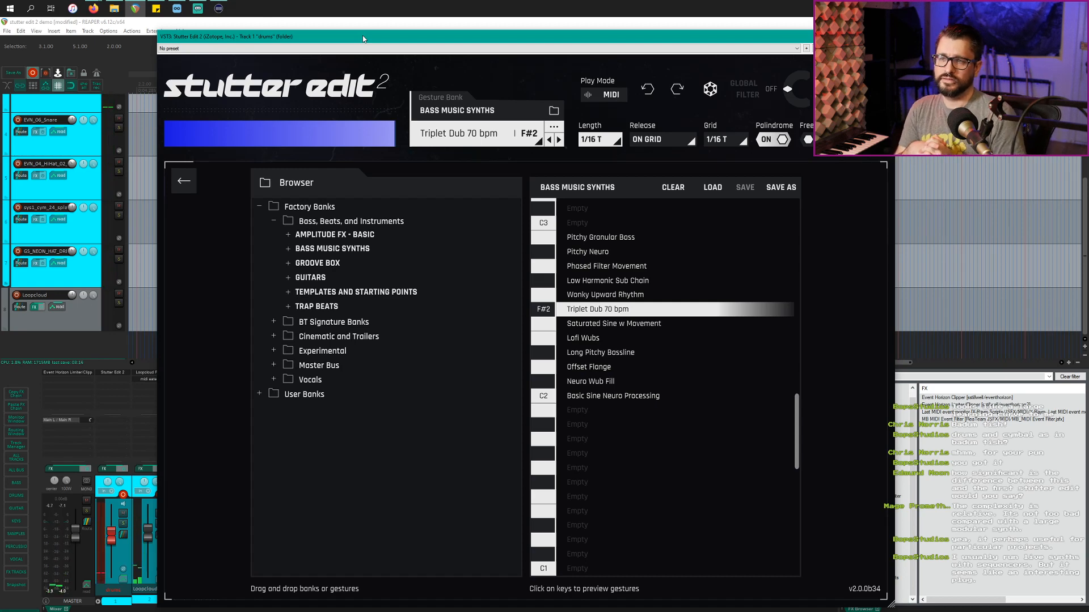
left_click(184, 181)
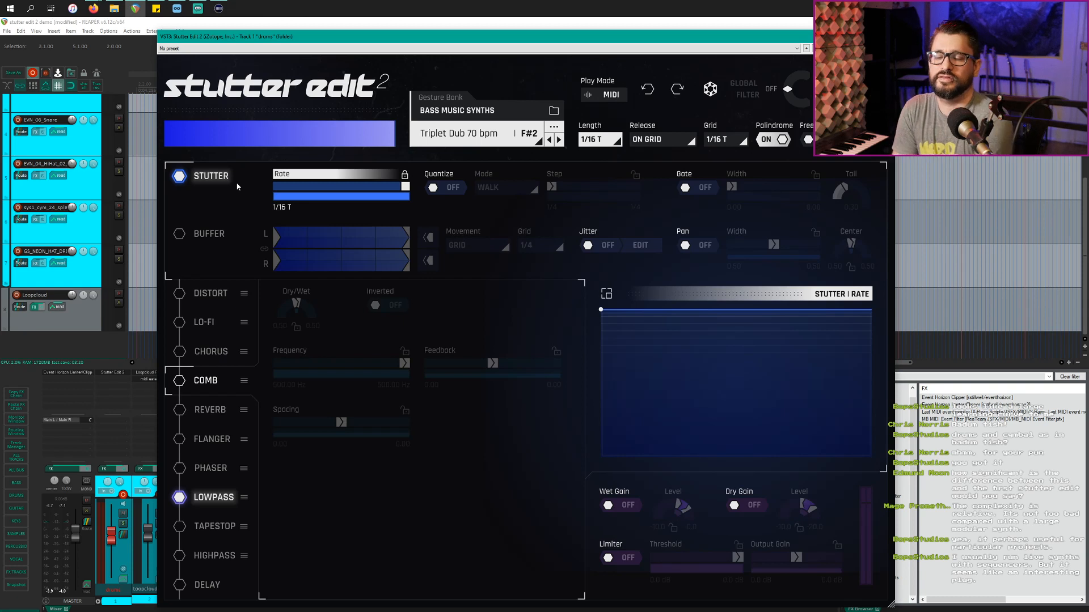